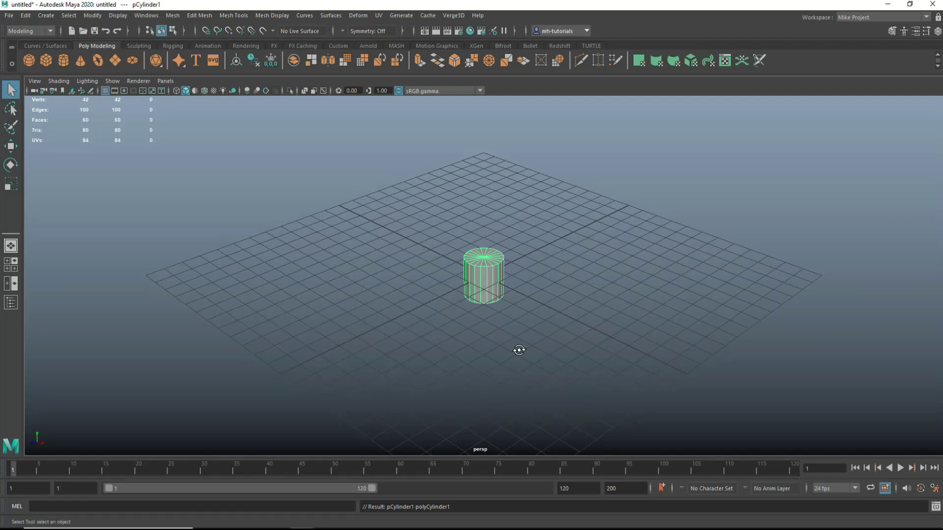
# Set the cylinder to 30 axis subdivisions and 0 caps
pyautogui.keyDown('alt'); pyautogui.moveTo(516, 347); pyautogui.dragTo(563, 345); pyautogui.keyUp('alt')
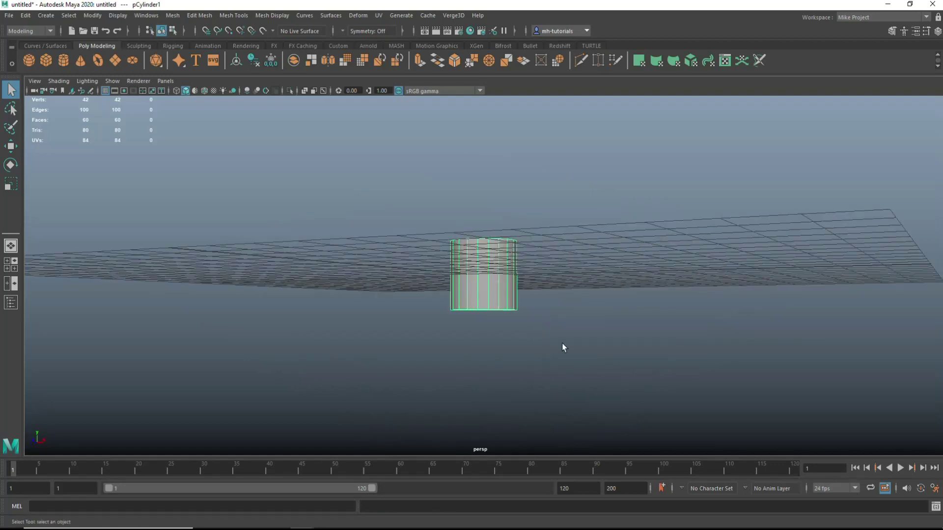
pyautogui.hotkey('ctrl', 'a')
pyautogui.write('30')
pyautogui.press('Return')
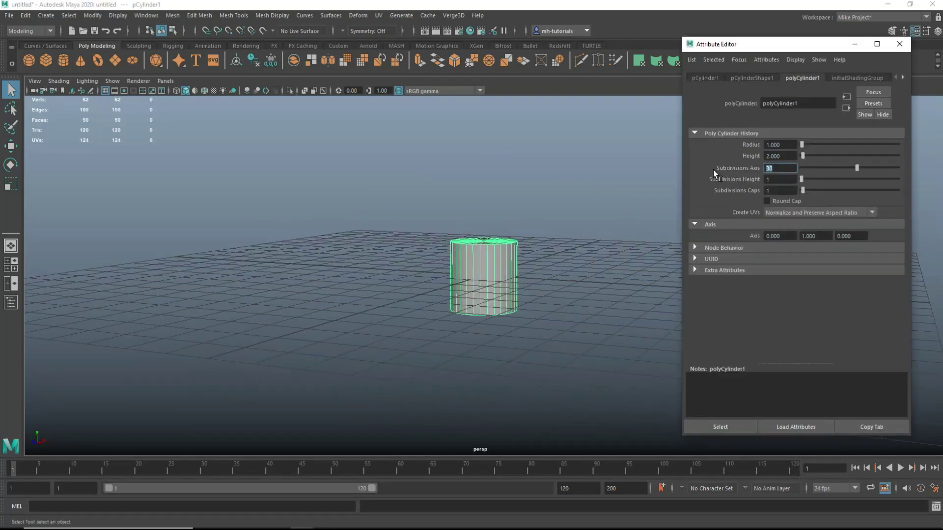
pyautogui.write('0')
# Delete the cylinder's top and bottom cap faces to leave an open tube
pyautogui.keyDown('alt'); pyautogui.moveTo(562, 326); pyautogui.dragTo(497, 265); pyautogui.keyUp('alt')
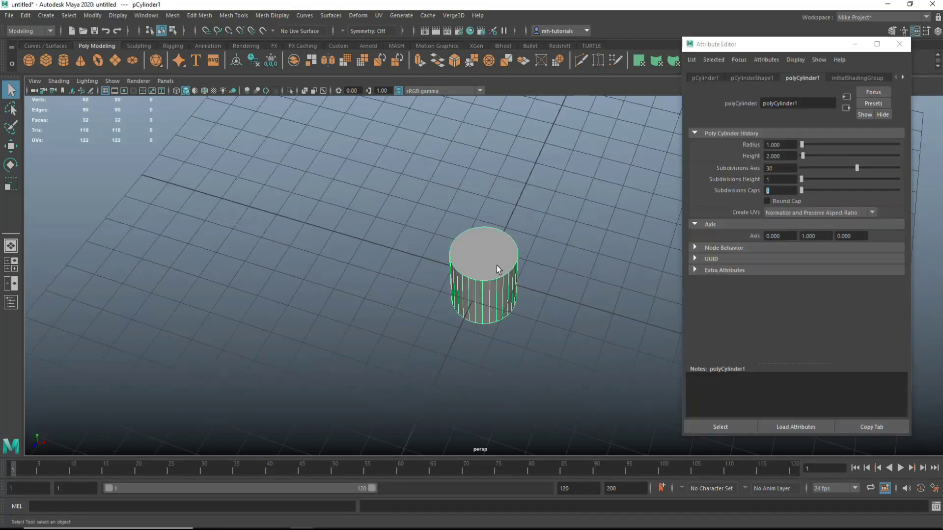
pyautogui.moveTo(497, 265); pyautogui.dragTo(494, 295, button='right')
pyautogui.click(482, 256)
pyautogui.press('Delete')
pyautogui.moveTo(483, 256)
pyautogui.keyDown('alt'); pyautogui.mouseDown()
pyautogui.moveTo(546, 312)
pyautogui.moveTo(580, 369)
pyautogui.moveTo(585, 431)
pyautogui.moveTo(581, 400)
pyautogui.moveTo(585, 409)
pyautogui.mouseUp(); pyautogui.keyUp('alt')
pyautogui.press('Delete')
# Insert four horizontal edge loops along the tube, from bottom to upper part
pyautogui.hotkey('ctrl', 'e')
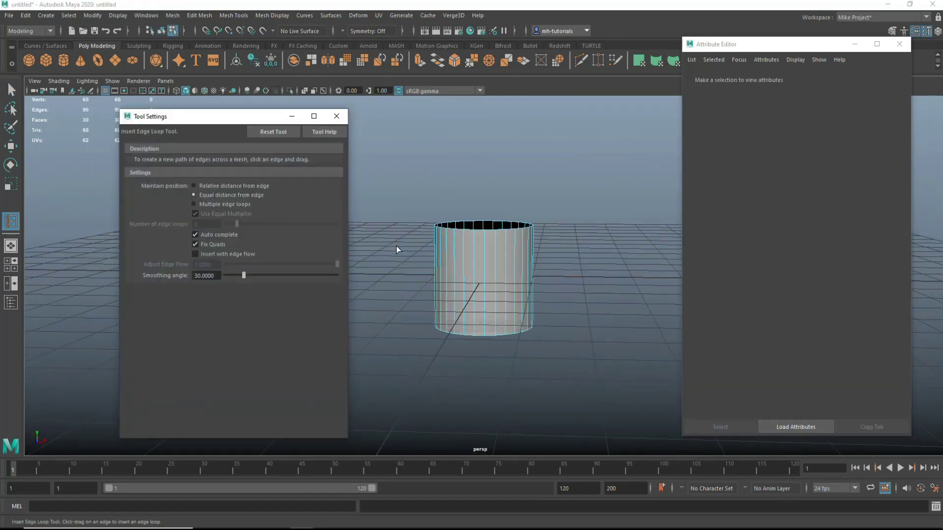
pyautogui.click(496, 322)
pyautogui.click(495, 278)
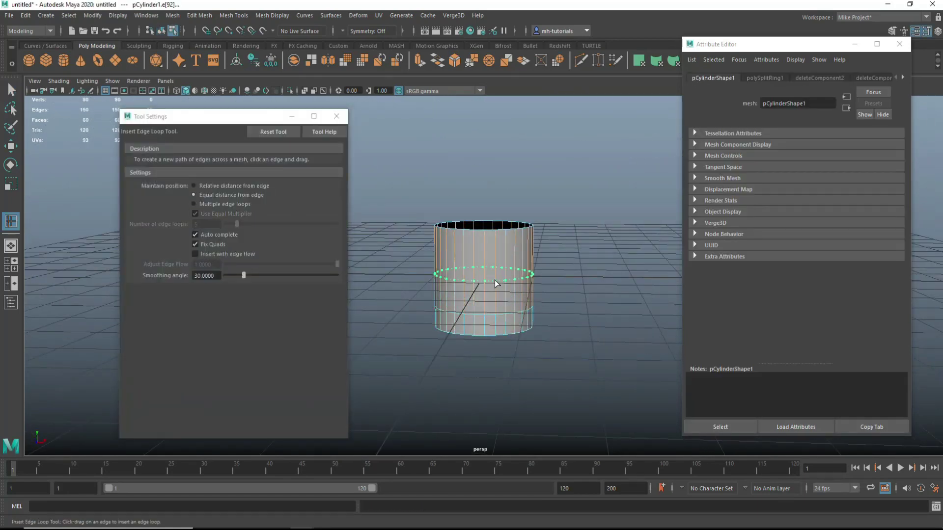
pyautogui.click(496, 264)
pyautogui.moveTo(496, 260); pyautogui.dragTo(505, 254)
pyautogui.press('q')
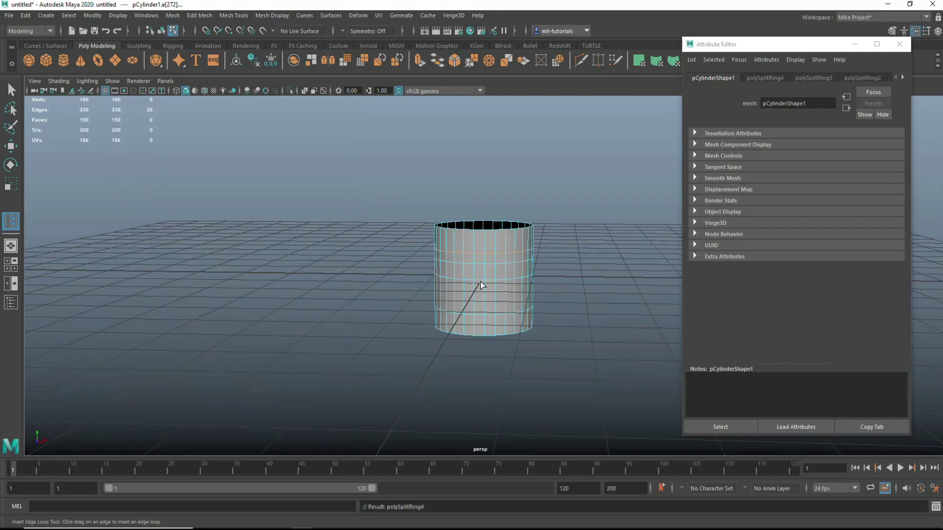
pyautogui.press('F11')
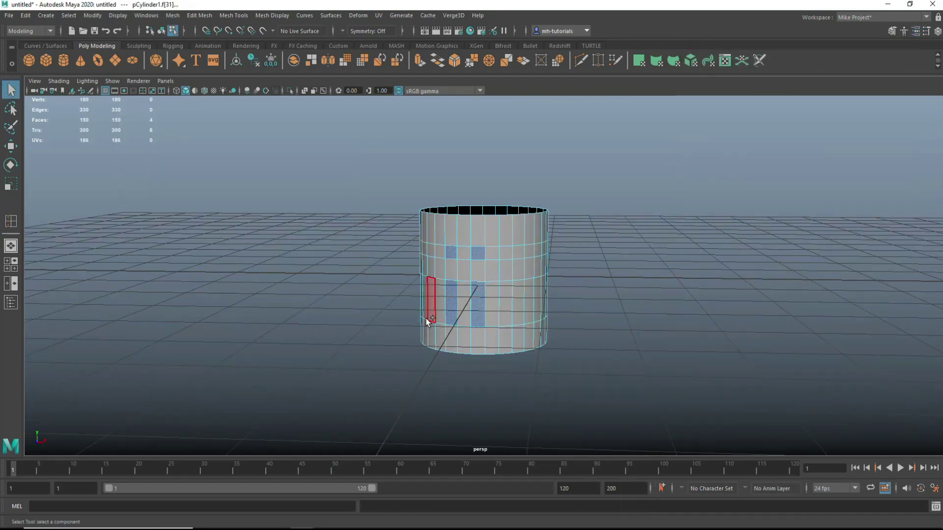
# Select rows of wall faces around the tube and delete them to cut window openings
pyautogui.keyDown('alt'); pyautogui.moveTo(426, 318); pyautogui.dragTo(491, 260); pyautogui.keyUp('alt')
pyautogui.keyDown('alt'); pyautogui.moveTo(370, 317); pyautogui.dragTo(501, 260); pyautogui.keyUp('alt')
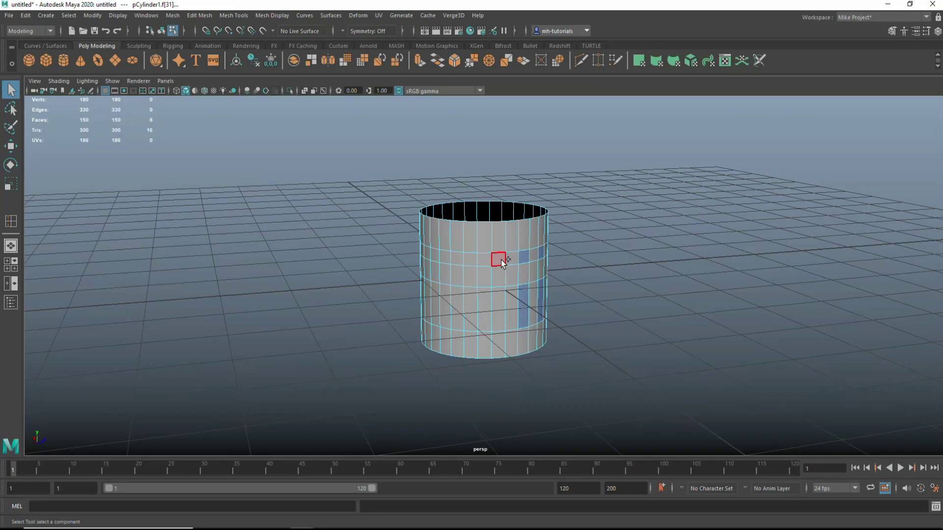
pyautogui.keyDown('shift'); pyautogui.click(460, 291); pyautogui.keyUp('shift')
pyautogui.keyDown('alt'); pyautogui.moveTo(460, 291); pyautogui.dragTo(411, 312); pyautogui.keyUp('alt')
pyautogui.keyDown('alt'); pyautogui.moveTo(468, 262); pyautogui.dragTo(476, 262); pyautogui.keyUp('alt')
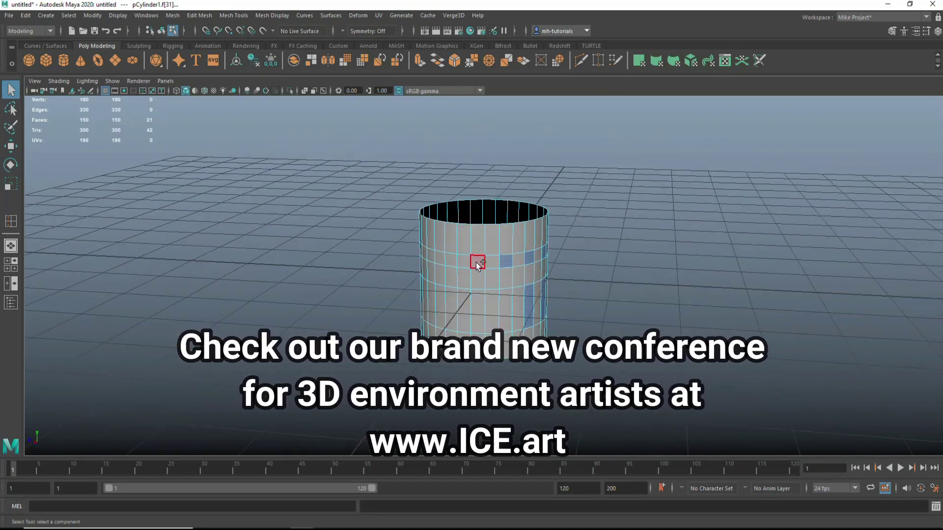
pyautogui.keyDown('shift'); pyautogui.click(474, 305); pyautogui.keyUp('shift')
pyautogui.keyDown('alt'); pyautogui.moveTo(475, 306); pyautogui.dragTo(530, 295); pyautogui.keyUp('alt')
pyautogui.keyDown('shift'); pyautogui.click(491, 307); pyautogui.keyUp('shift')
pyautogui.press('Delete')
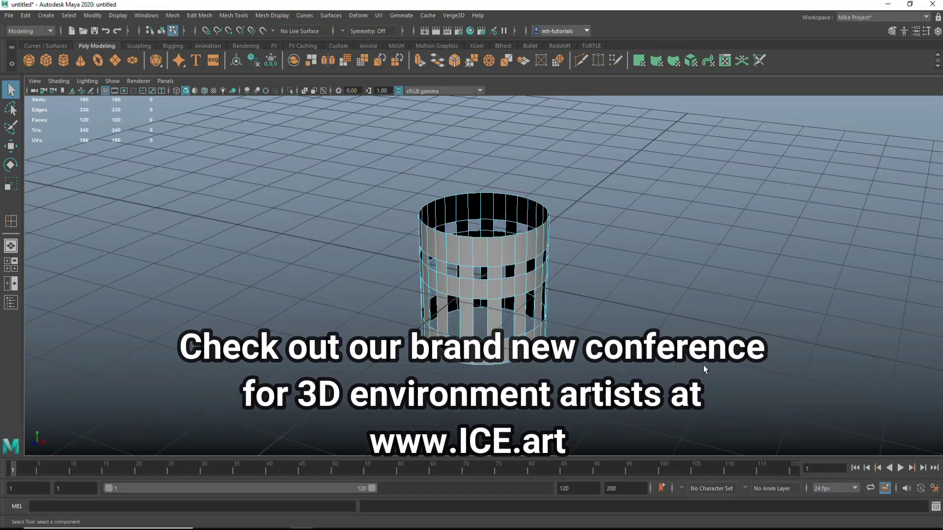
# Add a support edge loop just below the tube's rim and preview it smoothed
pyautogui.keyDown('alt'); pyautogui.moveTo(703, 365); pyautogui.dragTo(604, 314); pyautogui.keyUp('alt')
pyautogui.keyDown('shift'); pyautogui.moveTo(603, 314); pyautogui.dragTo(610, 260, button='right'); pyautogui.keyUp('shift')
pyautogui.moveTo(488, 239); pyautogui.dragTo(489, 228)
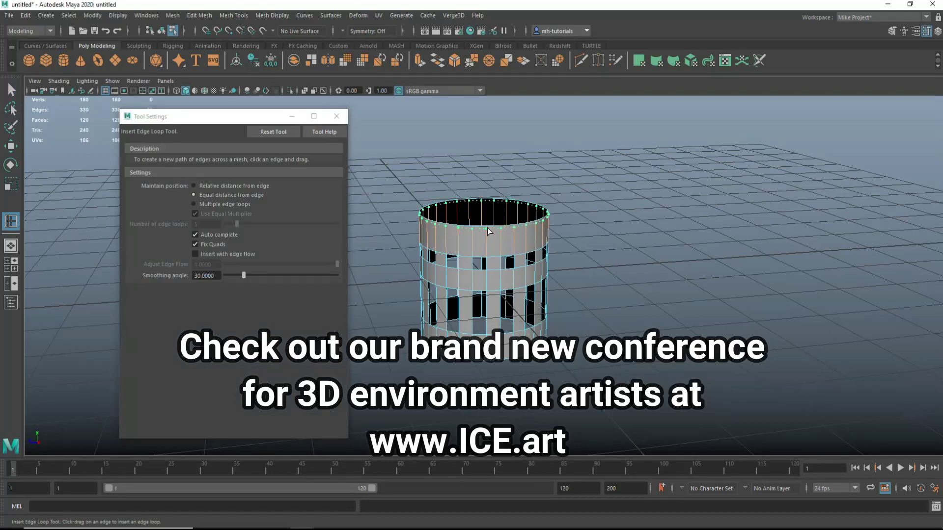
pyautogui.moveTo(501, 256); pyautogui.dragTo(600, 329, button='right')
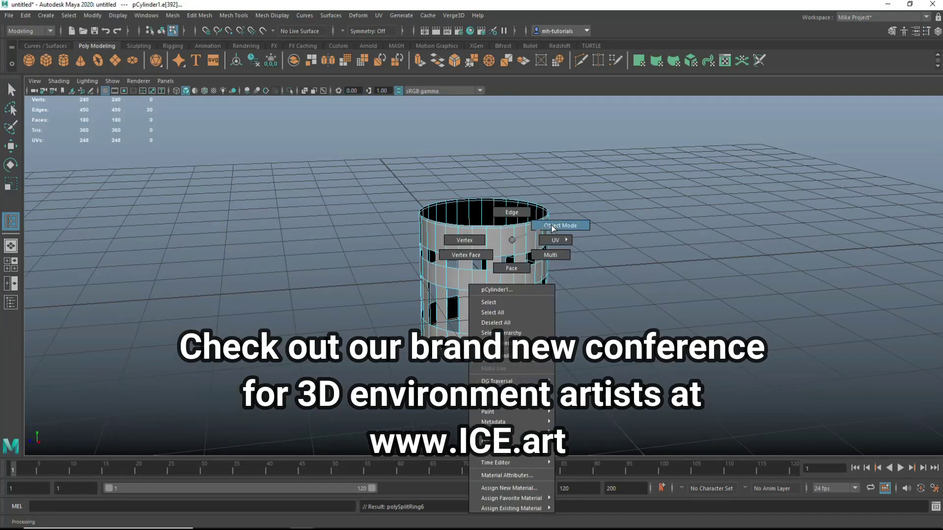
pyautogui.press('3')
pyautogui.click(656, 302)
pyautogui.keyDown('alt'); pyautogui.moveTo(655, 301); pyautogui.dragTo(595, 318); pyautogui.keyUp('alt')
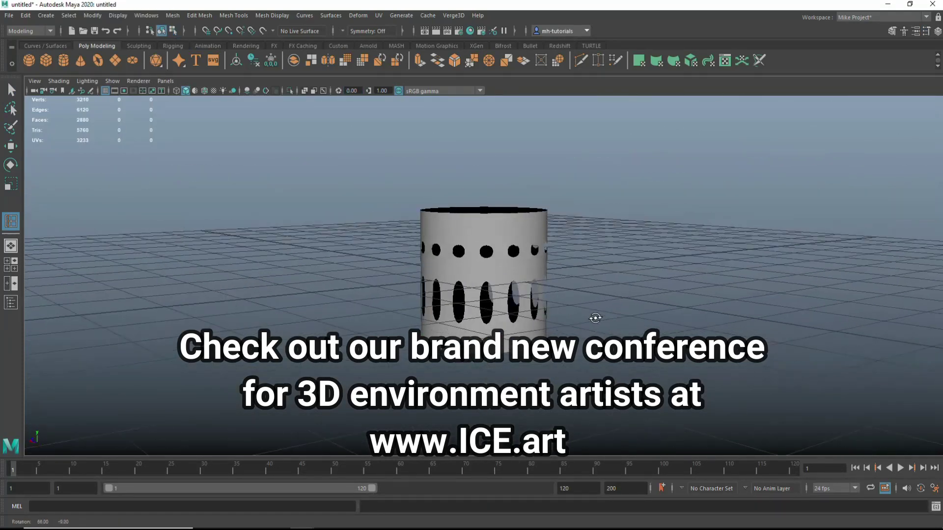
pyautogui.click(518, 291)
# In front view, move the bottom two vertex rows down to lengthen the tube
pyautogui.press('1')
pyautogui.press('space')
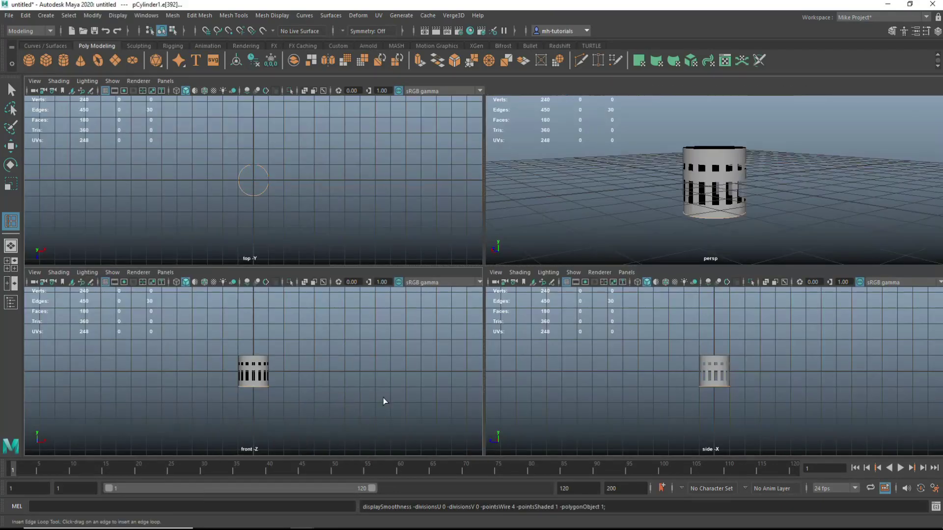
pyautogui.press('space')
pyautogui.press('F8')
pyautogui.press('4')
pyautogui.press('5')
pyautogui.press('F9')
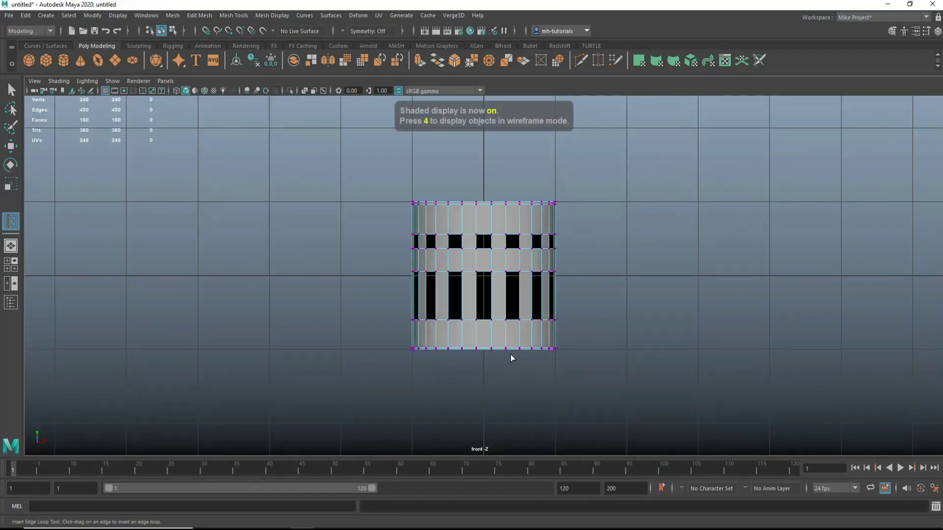
pyautogui.moveTo(379, 313); pyautogui.dragTo(605, 417)
pyautogui.moveTo(493, 340); pyautogui.dragTo(652, 424, button='right')
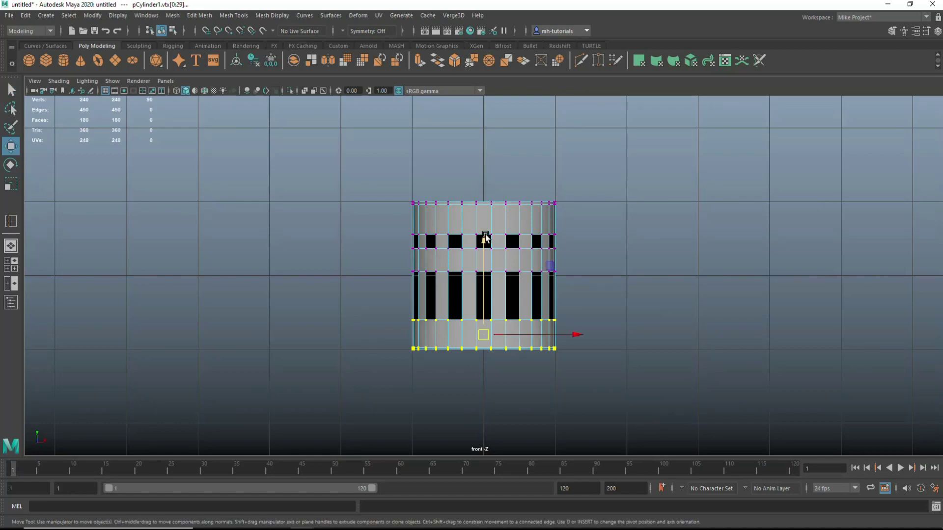
pyautogui.moveTo(485, 240); pyautogui.dragTo(484, 260)
# Apply Mesh > Smooth to the tube so its holes become rounded
pyautogui.moveTo(496, 216); pyautogui.dragTo(545, 203, button='right')
pyautogui.press('3')
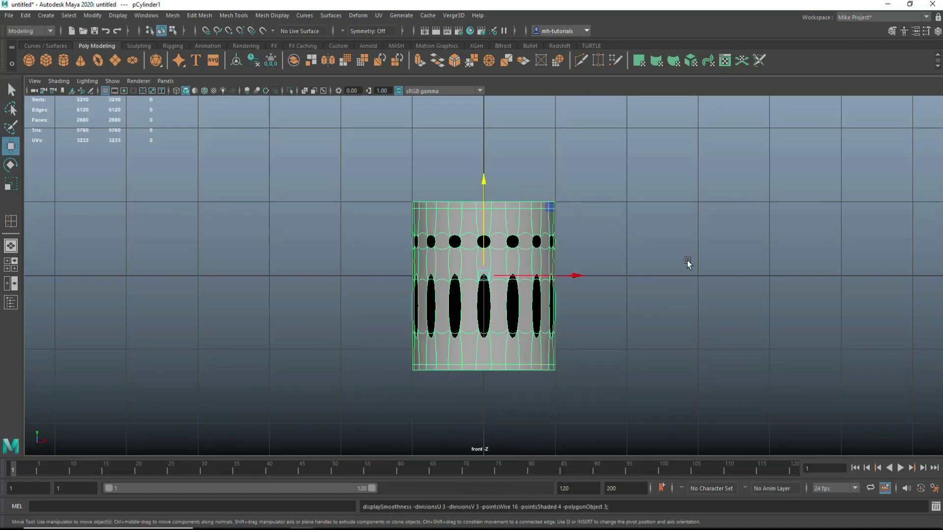
pyautogui.click(172, 15)
pyautogui.click(210, 110)
pyautogui.click(643, 194)
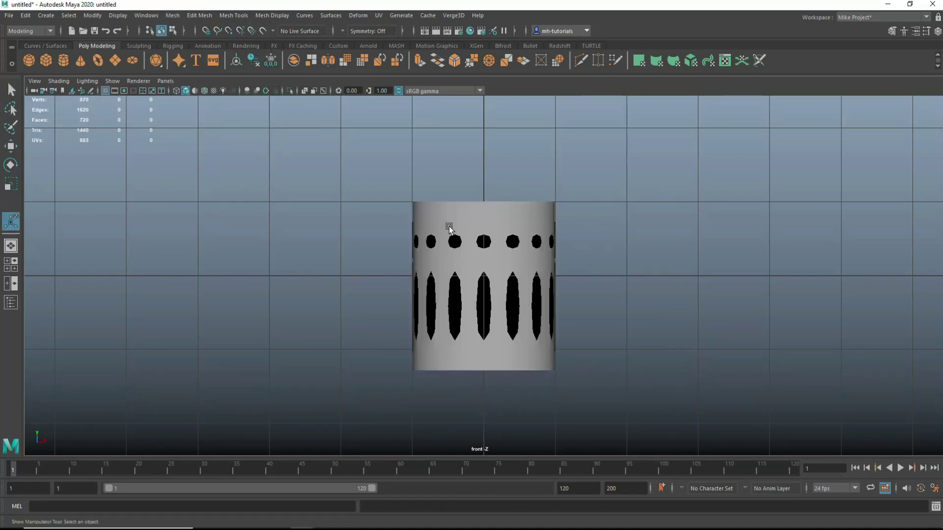
pyautogui.click(449, 224)
pyautogui.click(696, 341)
pyautogui.click(492, 295)
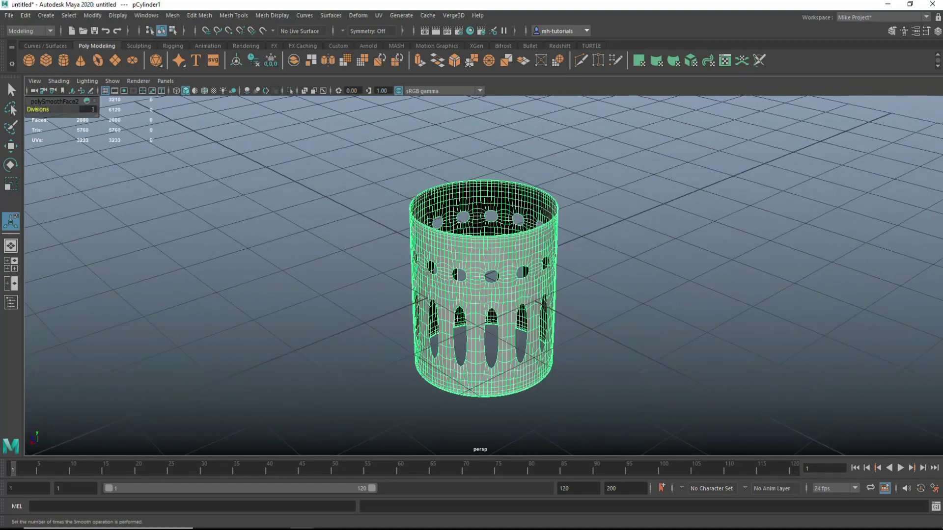
# Extrude the smoothed tube to give its wall thickness
pyautogui.hotkey('ctrl', 'e')
pyautogui.scroll(-3, 644, 213)
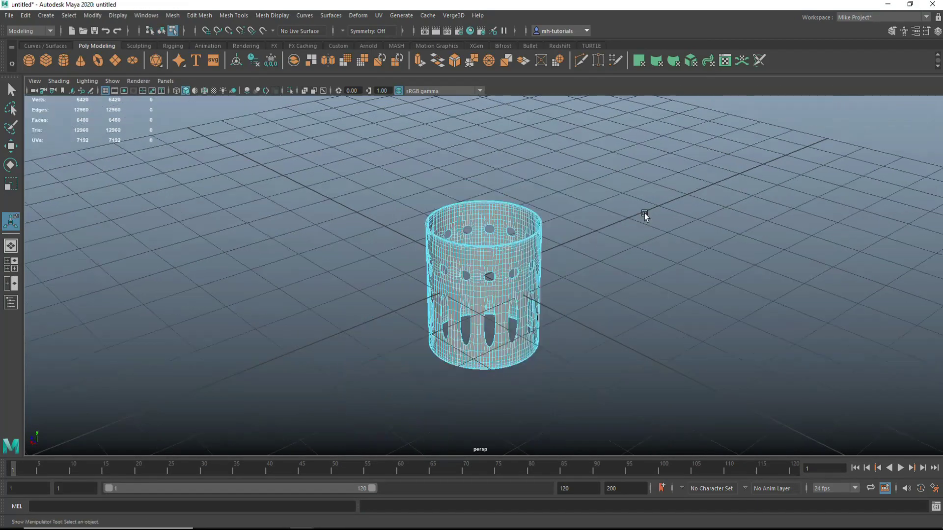
pyautogui.scroll(-2, 629, 266)
pyautogui.press('q')
pyautogui.click(609, 314)
pyautogui.keyDown('alt'); pyautogui.moveTo(609, 319); pyautogui.dragTo(543, 298); pyautogui.keyUp('alt')
pyautogui.click(540, 295)
pyautogui.press('w')
pyautogui.click(617, 264)
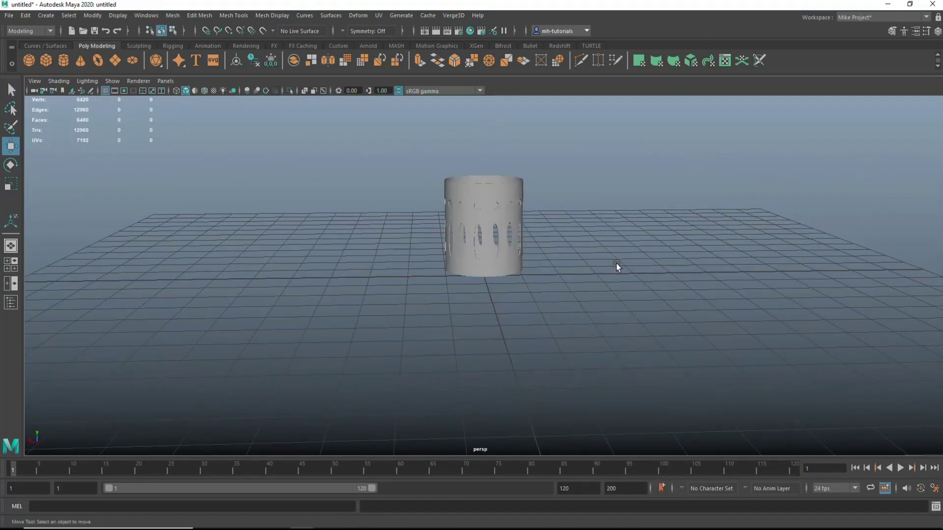
pyautogui.keyDown('alt'); pyautogui.moveTo(617, 263); pyautogui.dragTo(621, 298); pyautogui.keyUp('alt')
# Create a second cylinder, squash it into a flat disc and set it atop the tube
pyautogui.click(60, 66)
pyautogui.moveTo(482, 197); pyautogui.dragTo(481, 113)
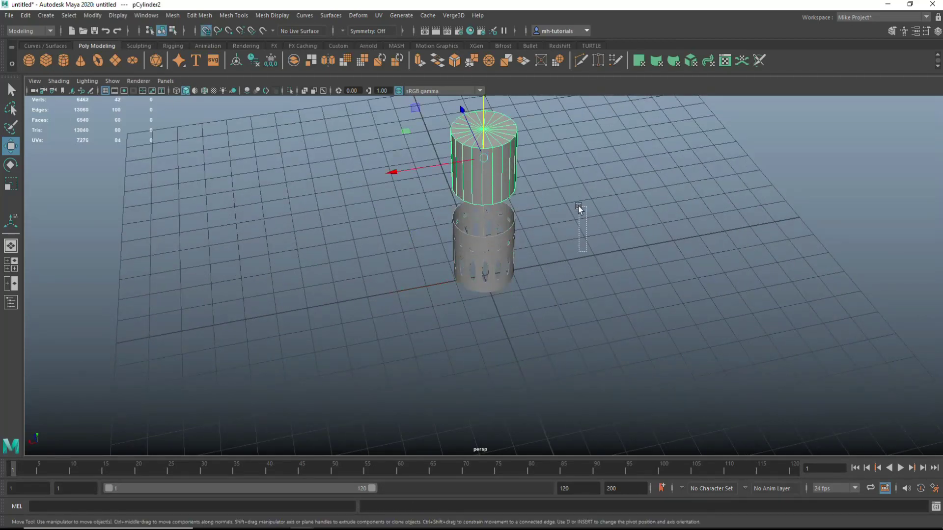
pyautogui.moveTo(580, 206)
pyautogui.keyDown('alt'); pyautogui.mouseDown()
pyautogui.moveTo(638, 321)
pyautogui.moveTo(509, 304)
pyautogui.mouseUp(); pyautogui.keyUp('alt')
pyautogui.press('r')
pyautogui.moveTo(501, 133); pyautogui.dragTo(510, 217)
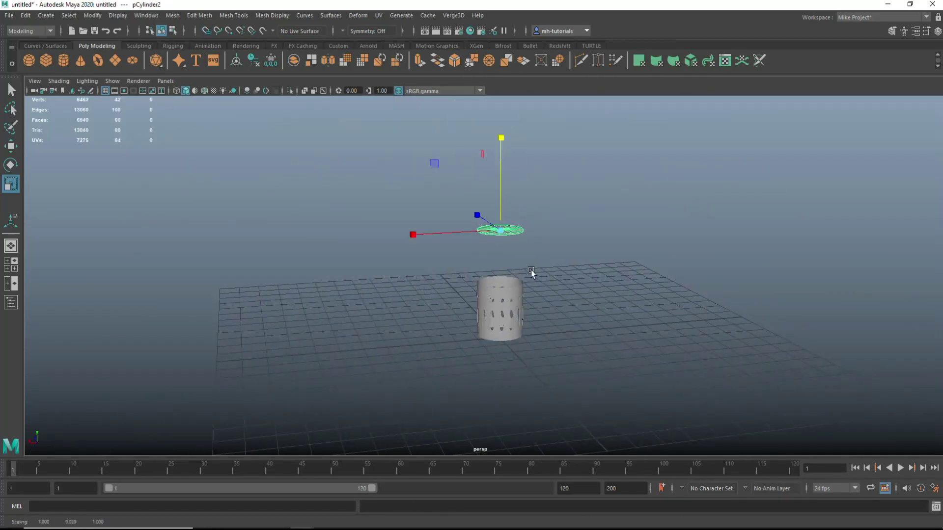
pyautogui.press('w')
pyautogui.moveTo(501, 138); pyautogui.dragTo(502, 187)
pyautogui.press('f')
# Give the disc 40 axis subdivisions and 5 cap rings, flattening it further
pyautogui.hotkey('ctrl', 'a')
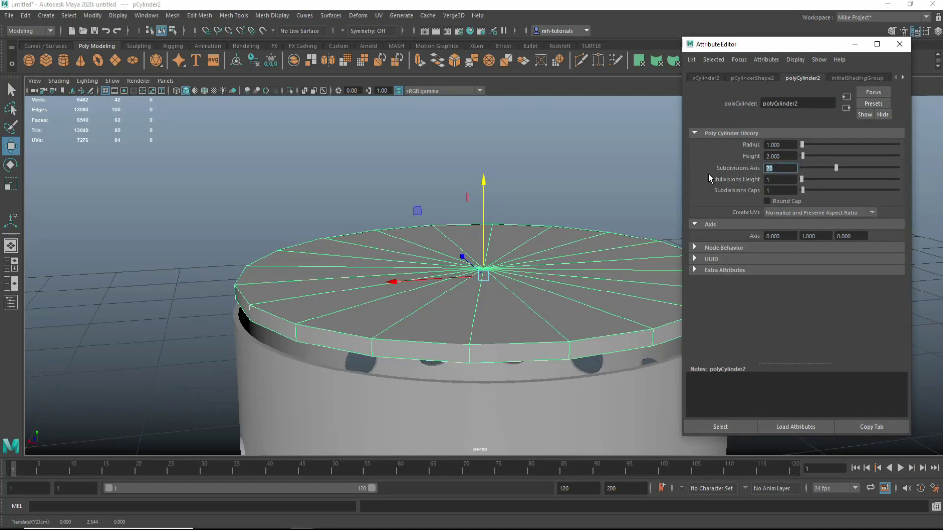
pyautogui.write('30')
pyautogui.press('Return')
pyautogui.write('40')
pyautogui.press('Return')
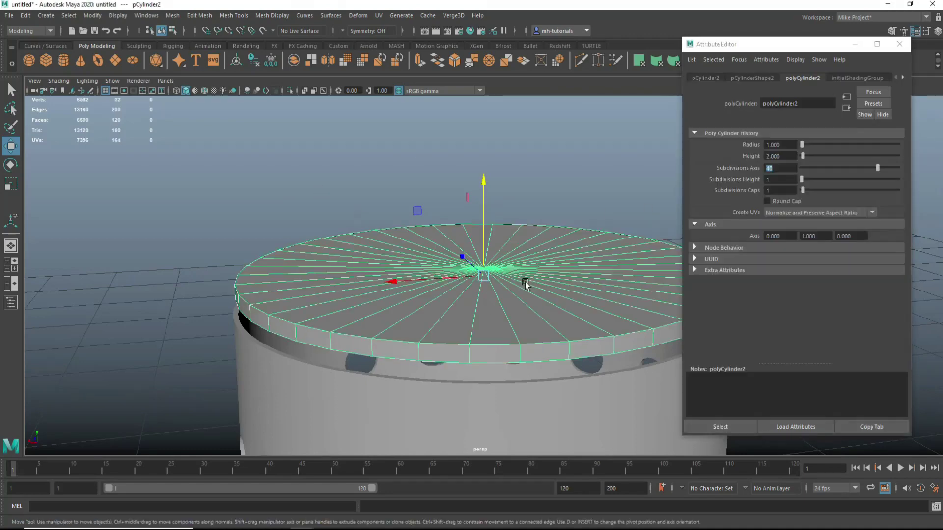
pyautogui.moveTo(486, 187); pyautogui.dragTo(491, 233)
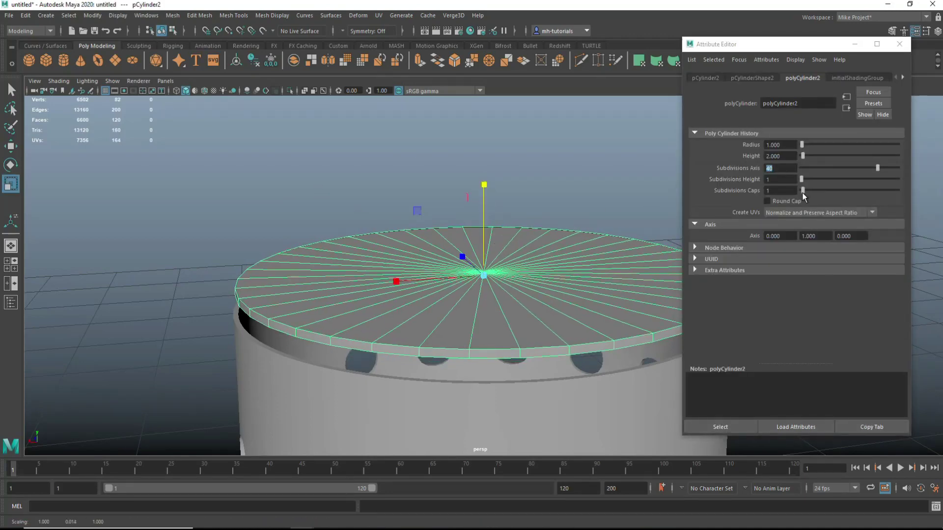
pyautogui.moveTo(802, 190); pyautogui.dragTo(810, 190)
pyautogui.hotkey('ctrl', 'a')
# Soft-select the disc's centre vertices and raise them into a conical roof
pyautogui.press('F9')
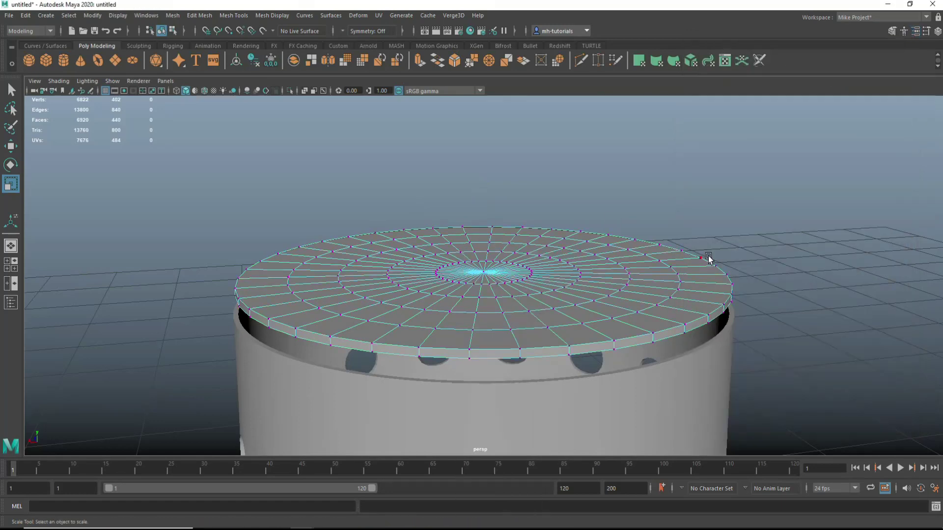
pyautogui.moveTo(709, 259)
pyautogui.keyDown('alt'); pyautogui.mouseDown()
pyautogui.moveTo(480, 267)
pyautogui.moveTo(486, 273)
pyautogui.mouseUp(); pyautogui.keyUp('alt')
pyautogui.keyDown('alt'); pyautogui.moveTo(486, 273); pyautogui.dragTo(694, 326); pyautogui.keyUp('alt')
pyautogui.press('b')
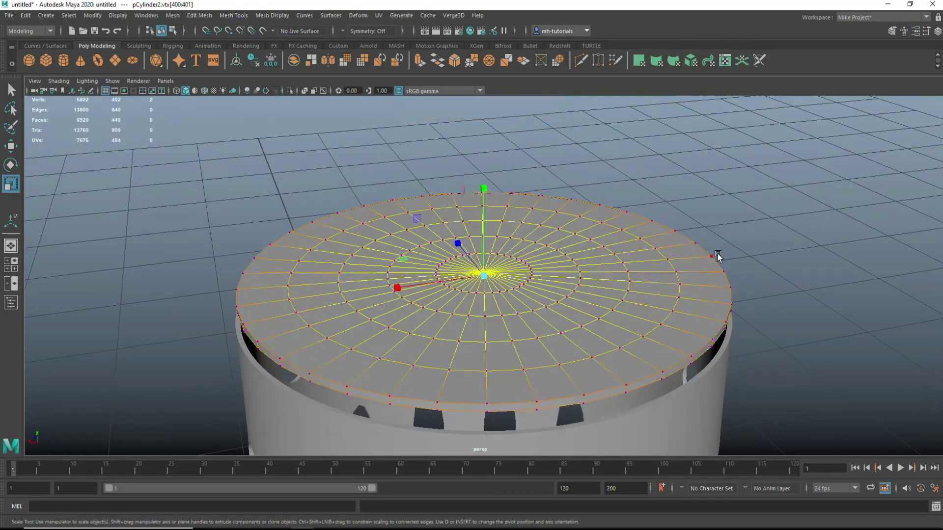
pyautogui.press('w')
pyautogui.moveTo(486, 186); pyautogui.dragTo(489, 167)
pyautogui.moveTo(559, 264); pyautogui.dragTo(442, 221, button='middle')
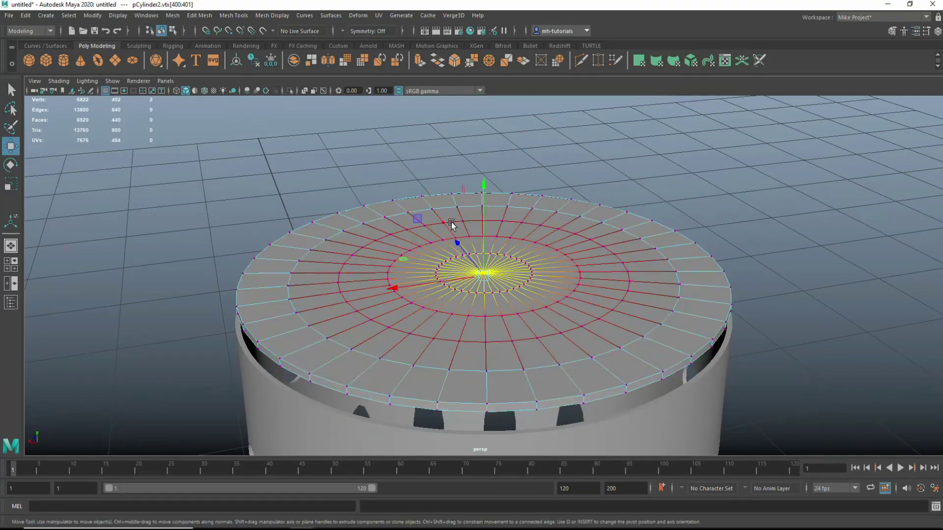
pyautogui.moveTo(488, 168)
pyautogui.mouseDown()
pyautogui.moveTo(491, 130)
pyautogui.moveTo(541, 162)
pyautogui.moveTo(629, 251)
pyautogui.mouseUp()
# Select the cap's rim and upper edge loops and apex, checking a smoothed preview
pyautogui.moveTo(364, 253); pyautogui.dragTo(367, 238, button='right')
pyautogui.doubleClick(326, 290)
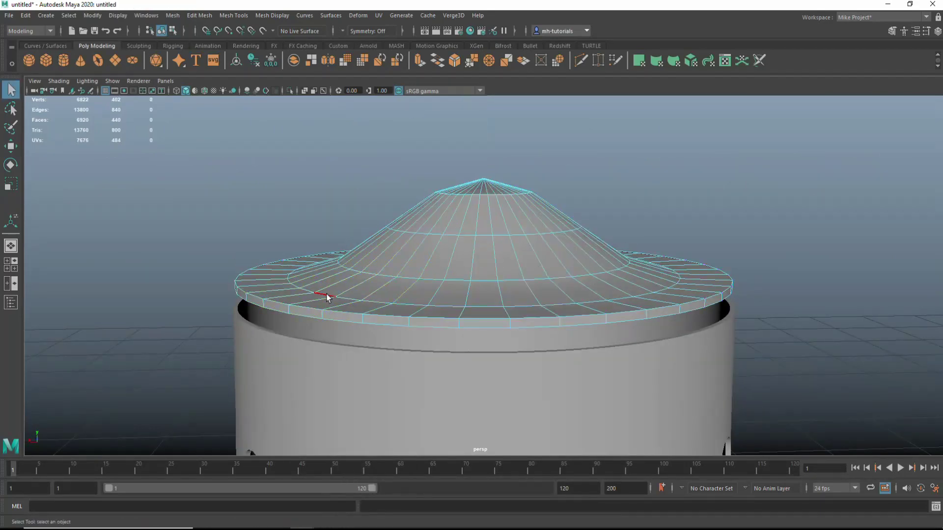
pyautogui.doubleClick(412, 269)
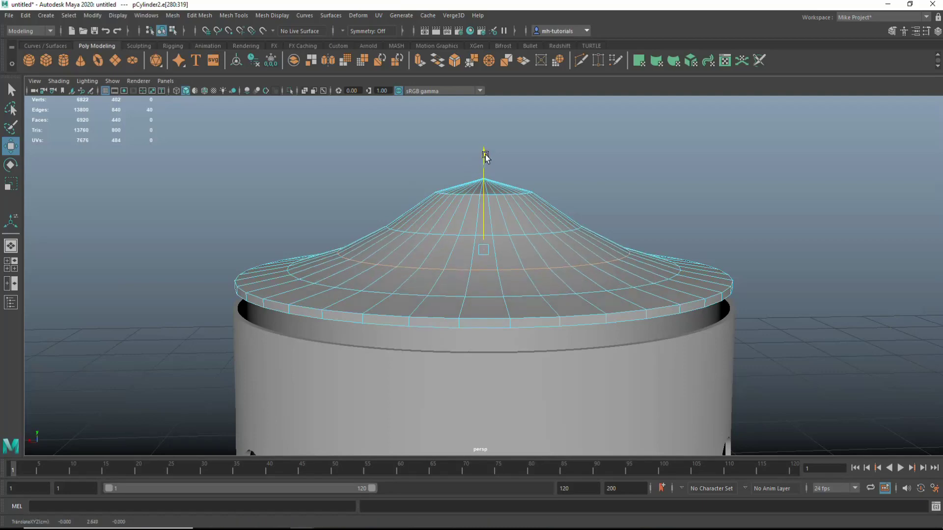
pyautogui.doubleClick(464, 231)
pyautogui.moveTo(485, 132); pyautogui.dragTo(479, 153, button='right')
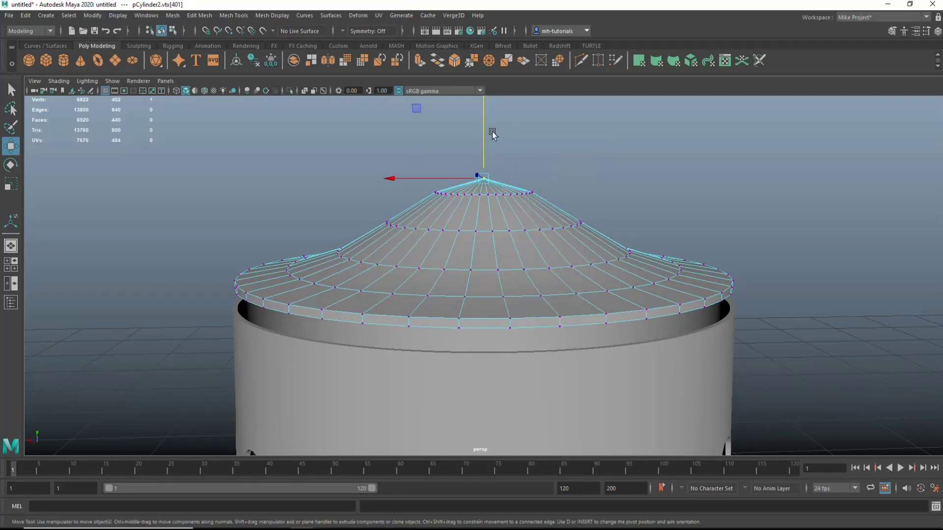
pyautogui.press('F8')
pyautogui.click(673, 225)
pyautogui.press('3')
pyautogui.moveTo(673, 226)
pyautogui.keyDown('alt'); pyautogui.mouseDown()
pyautogui.moveTo(530, 257)
pyautogui.moveTo(544, 228)
pyautogui.mouseUp(); pyautogui.keyUp('alt')
pyautogui.hotkey('ctrl', 'z')
pyautogui.hotkey('ctrl', 'z')
pyautogui.press('1')
# Select the cap's rim loop and scale the cap in the front view
pyautogui.press('F10')
pyautogui.doubleClick(470, 217)
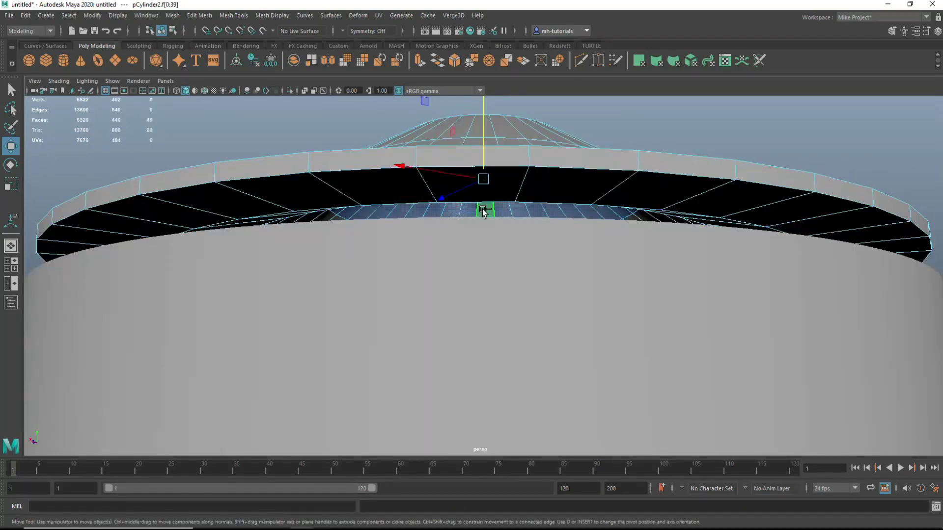
pyautogui.keyDown('alt'); pyautogui.moveTo(484, 216); pyautogui.dragTo(563, 246); pyautogui.keyUp('alt')
pyautogui.press('F8')
pyautogui.scroll(-5, 623, 261)
pyautogui.moveTo(765, 219)
pyautogui.keyDown('alt'); pyautogui.mouseDown()
pyautogui.moveTo(764, 232)
pyautogui.moveTo(631, 299)
pyautogui.mouseUp(); pyautogui.keyUp('alt')
pyautogui.press('r')
pyautogui.press('space')
pyautogui.press('space')
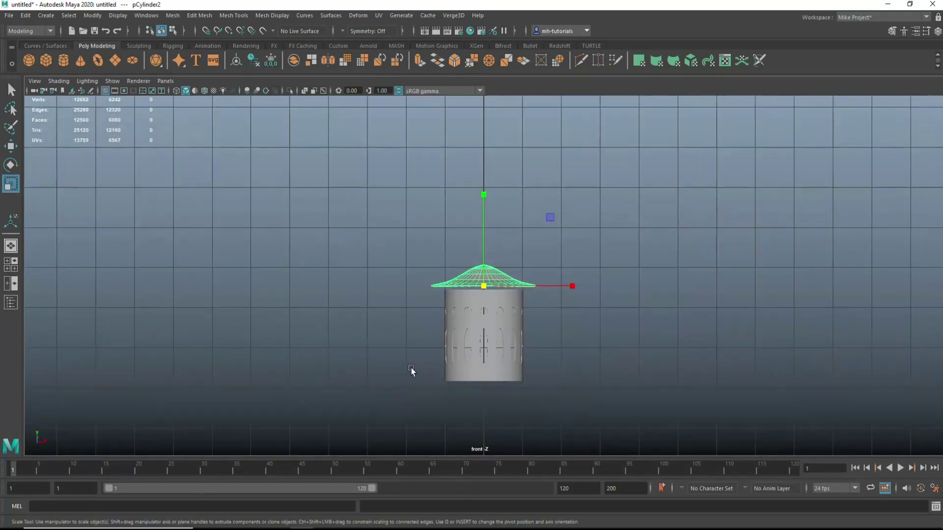
pyautogui.press('w')
pyautogui.press('f')
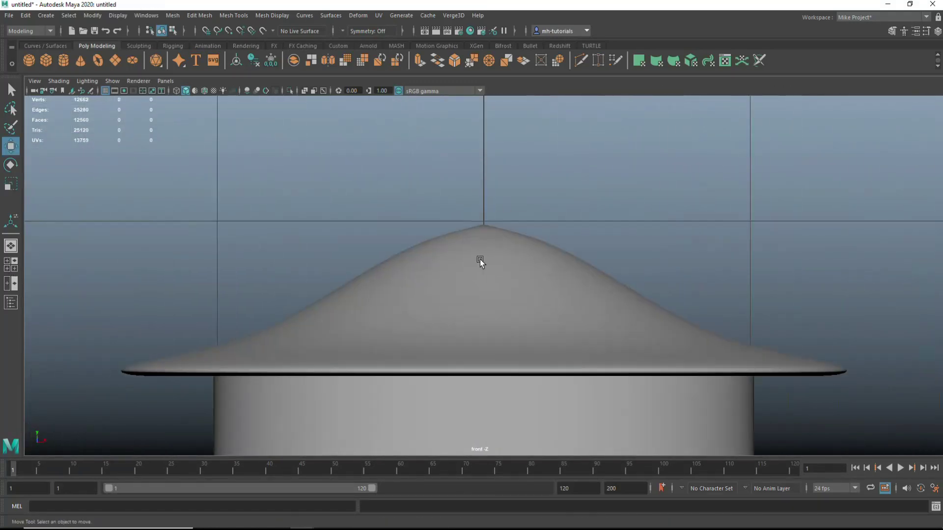
# Extrude the cap's central faces, shrink them inward and raise them into a taller peak
pyautogui.press('F9')
pyautogui.click(11, 246)
pyautogui.scroll(5, 716, 257)
pyautogui.press('F11')
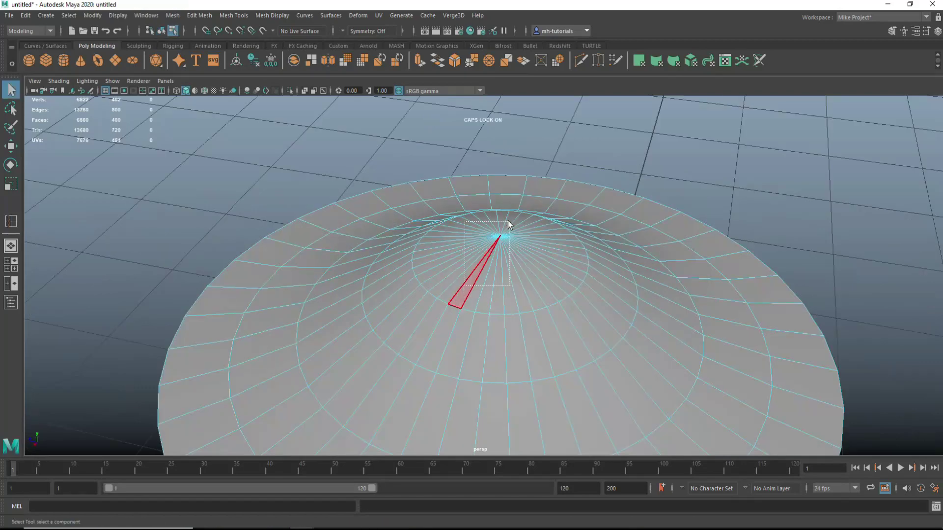
pyautogui.click(505, 221)
pyautogui.press('r')
pyautogui.moveTo(506, 239)
pyautogui.keyDown('shift'); pyautogui.mouseDown()
pyautogui.moveTo(530, 246)
pyautogui.moveTo(497, 243)
pyautogui.mouseUp(); pyautogui.keyUp('shift')
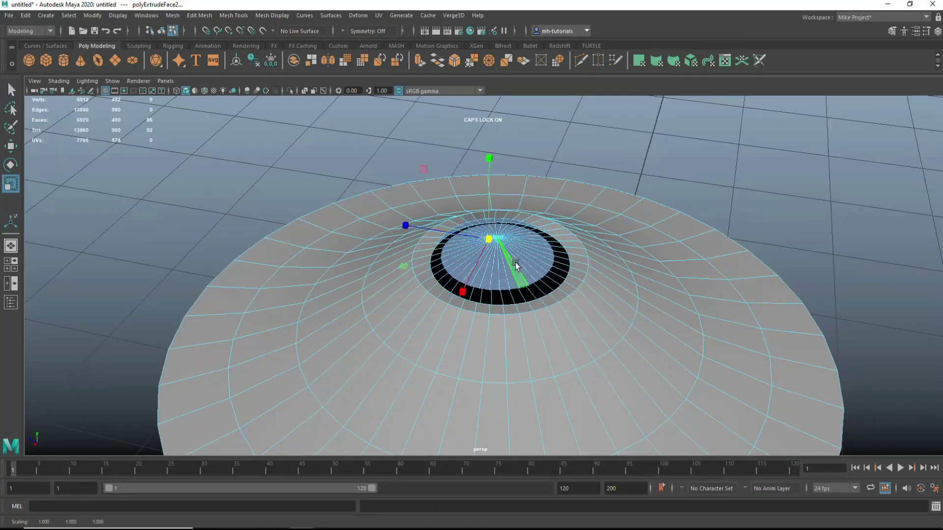
pyautogui.press('w')
pyautogui.keyDown('alt'); pyautogui.moveTo(576, 317); pyautogui.dragTo(490, 147); pyautogui.keyUp('alt')
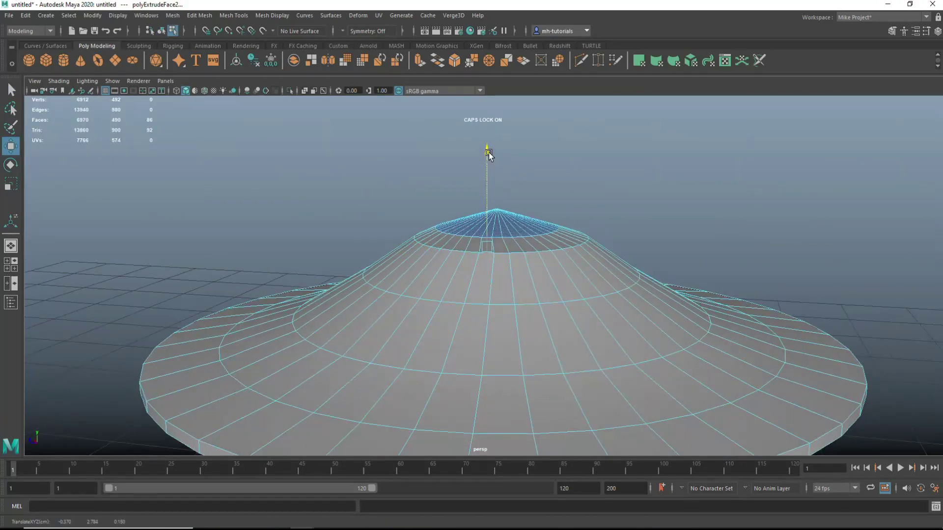
# Undo the raised peak and the face extrusion on the cap
pyautogui.click(646, 222)
pyautogui.scroll(-5, 579, 323)
pyautogui.hotkey('ctrl', 'z')
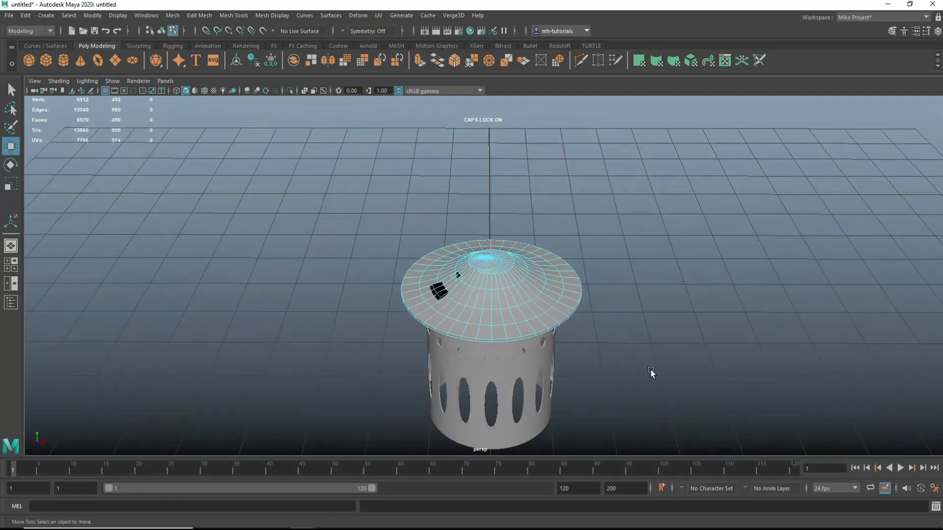
pyautogui.hotkey('ctrl', 'z')
pyautogui.hotkey('ctrl', 'z')
pyautogui.hotkey('ctrl', 'z')
pyautogui.moveTo(669, 308)
pyautogui.keyDown('alt'); pyautogui.mouseDown()
pyautogui.moveTo(678, 332)
pyautogui.moveTo(579, 374)
pyautogui.mouseUp(); pyautogui.keyUp('alt')
# Create a new cube, scale it wider and taller, and move it below the lantern
pyautogui.scroll(-2, 579, 374)
pyautogui.scroll(-5, 451, 389)
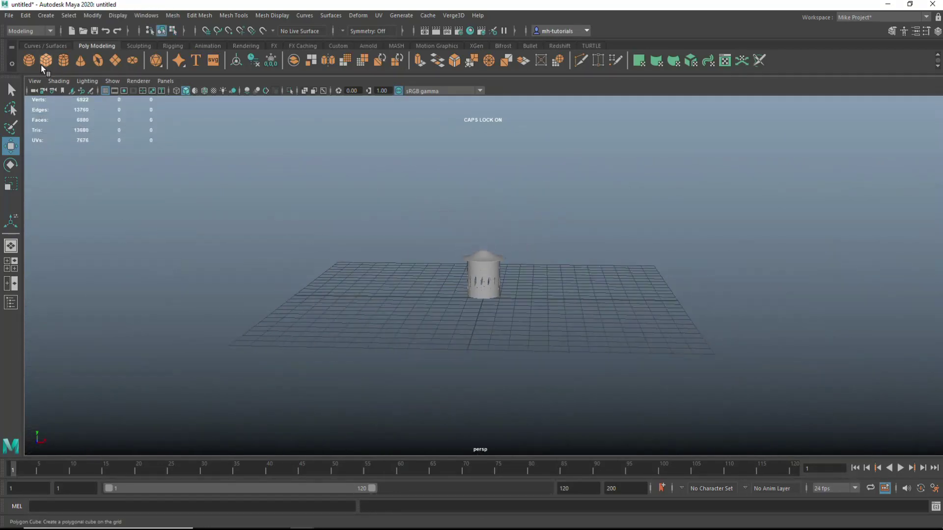
pyautogui.click(46, 60)
pyautogui.press('r')
pyautogui.moveTo(483, 304); pyautogui.dragTo(490, 308)
pyautogui.press('space')
pyautogui.press('space')
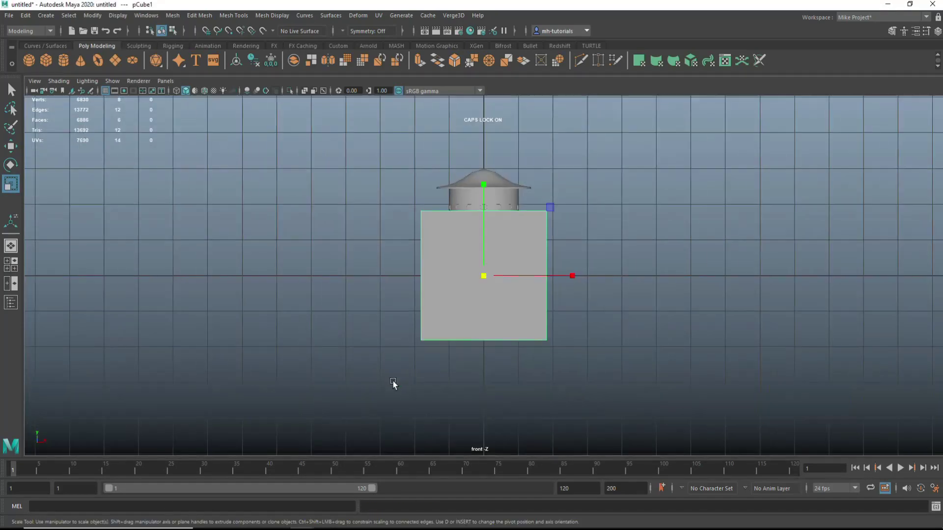
pyautogui.press('w')
pyautogui.moveTo(484, 194); pyautogui.dragTo(484, 243)
pyautogui.press('r')
pyautogui.moveTo(484, 332); pyautogui.dragTo(542, 350)
pyautogui.press('w')
pyautogui.moveTo(482, 241); pyautogui.dragTo(482, 277)
# Flatten the cube into a thin slab and delete its top face
pyautogui.scroll(-1, 586, 312)
pyautogui.click(585, 313)
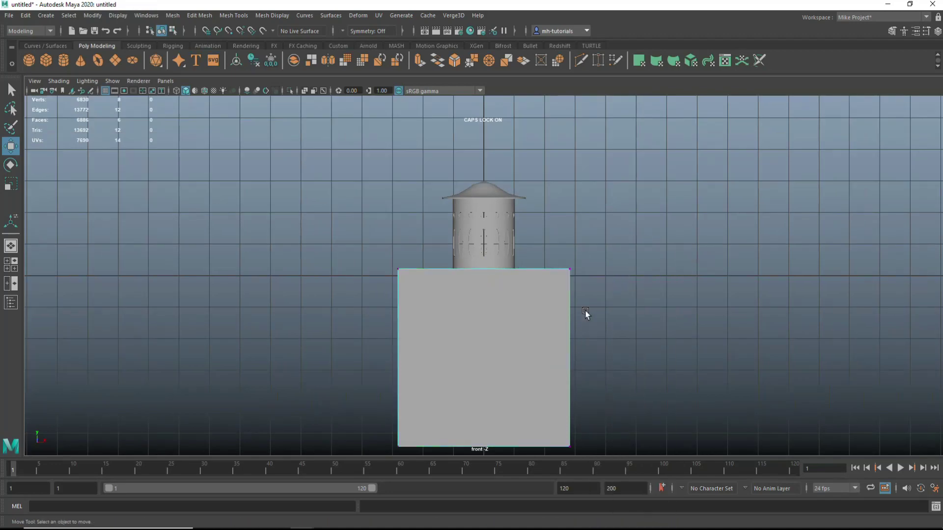
pyautogui.moveTo(483, 347); pyautogui.dragTo(491, 212)
pyautogui.press('space')
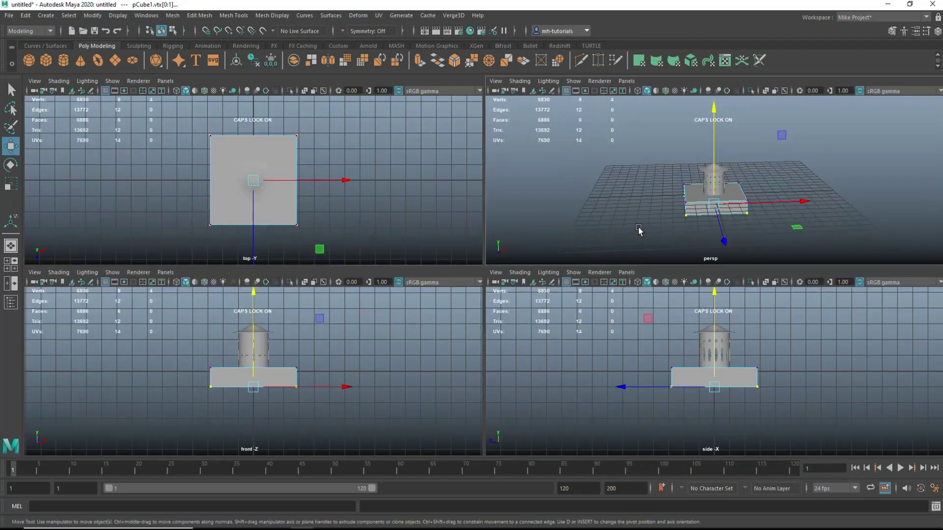
pyautogui.press('space')
pyautogui.rightClick(512, 271)
pyautogui.click(500, 294)
pyautogui.press('Delete')
# Bevel the slab's edges with 5 segments and shrink the bevelled base uniformly
pyautogui.keyDown('alt'); pyautogui.moveTo(632, 301); pyautogui.dragTo(651, 293); pyautogui.keyUp('alt')
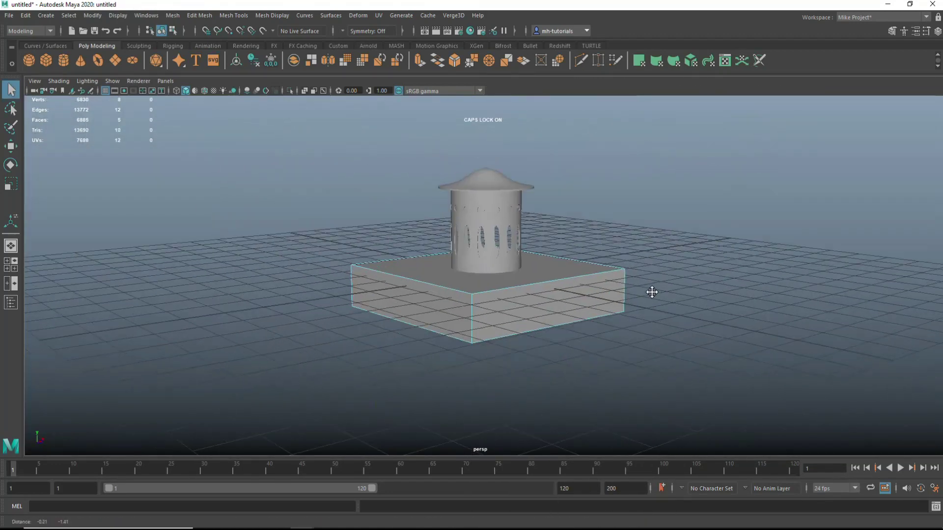
pyautogui.rightClick(571, 252)
pyautogui.click(487, 301)
pyautogui.hotkey('ctrl', 'b')
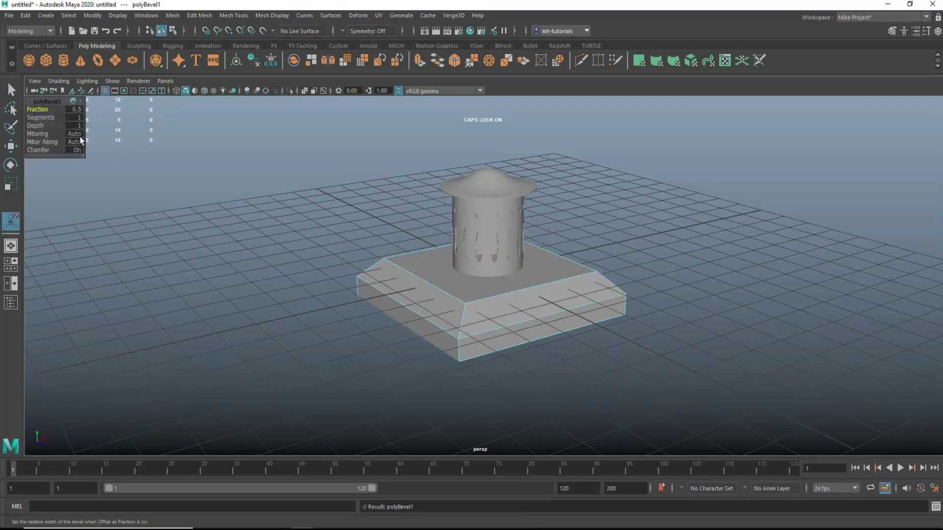
pyautogui.moveTo(45, 118); pyautogui.dragTo(54, 118)
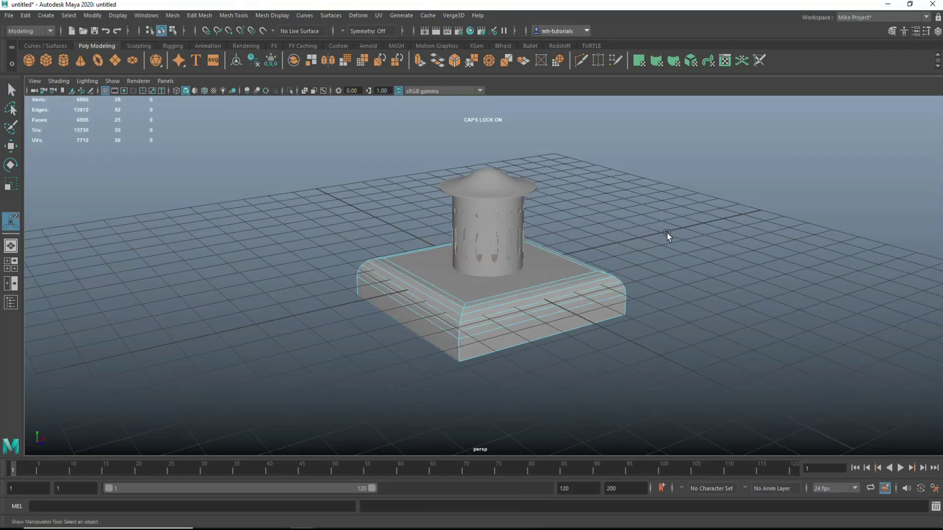
pyautogui.keyDown('alt'); pyautogui.moveTo(666, 236); pyautogui.dragTo(625, 288); pyautogui.keyUp('alt')
pyautogui.press('F8')
pyautogui.press('r')
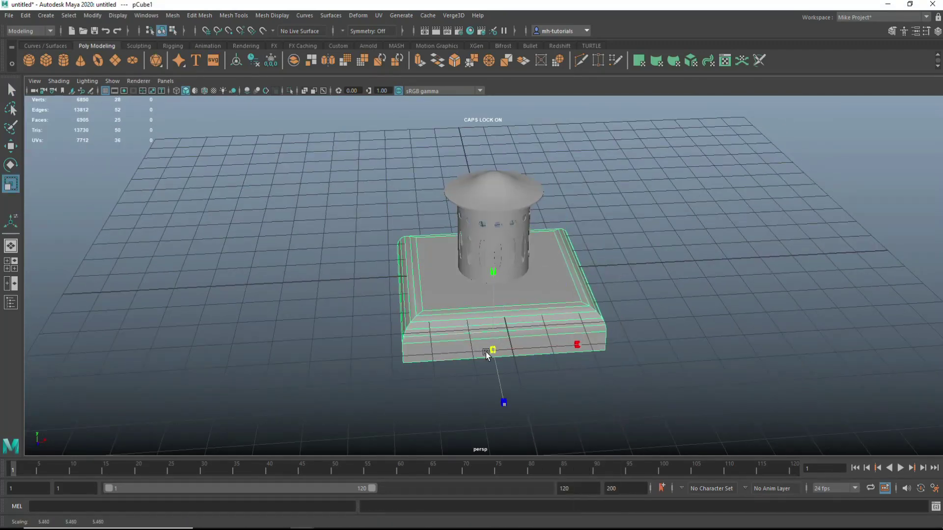
pyautogui.moveTo(493, 353); pyautogui.dragTo(488, 374)
pyautogui.press('w')
pyautogui.click(702, 286)
pyautogui.moveTo(701, 287)
pyautogui.keyDown('alt'); pyautogui.mouseDown()
pyautogui.moveTo(625, 309)
pyautogui.moveTo(716, 297)
pyautogui.moveTo(647, 311)
pyautogui.mouseUp(); pyautogui.keyUp('alt')
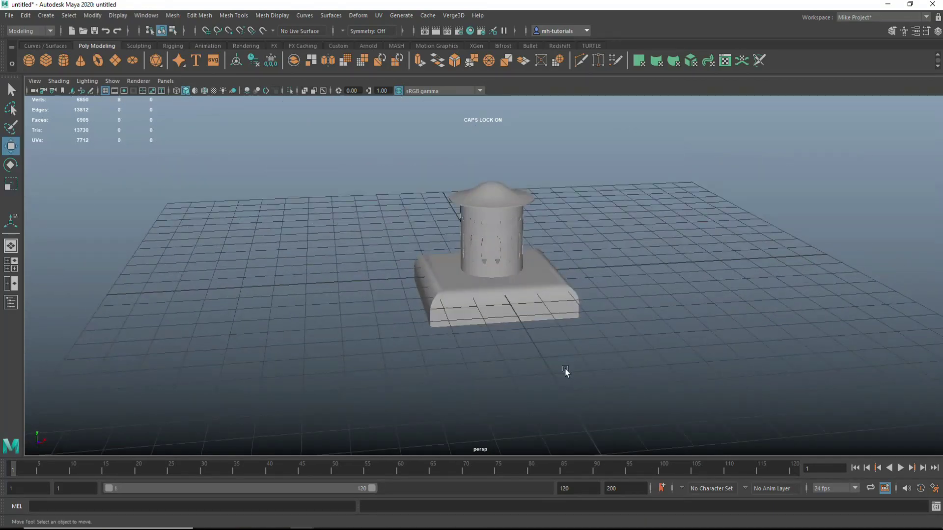
# Extrude the base's bottom edge loop and scale it outward
pyautogui.scroll(3, 565, 374)
pyautogui.scroll(3, 517, 343)
pyautogui.moveTo(485, 238); pyautogui.dragTo(485, 204, button='right')
pyautogui.doubleClick(474, 254)
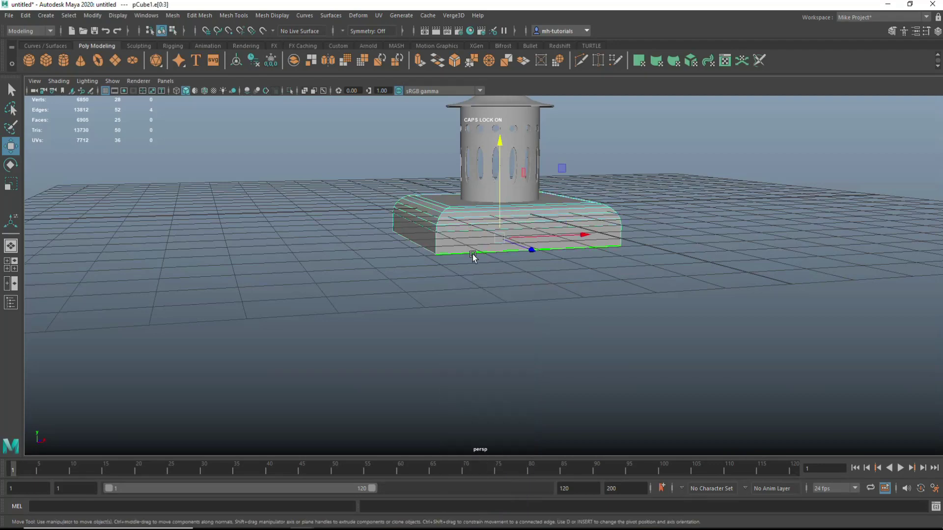
pyautogui.keyDown('alt'); pyautogui.moveTo(473, 256); pyautogui.dragTo(516, 326); pyautogui.keyUp('alt')
pyautogui.hotkey('ctrl', 'e')
pyautogui.press('r')
pyautogui.moveTo(503, 234); pyautogui.dragTo(509, 239)
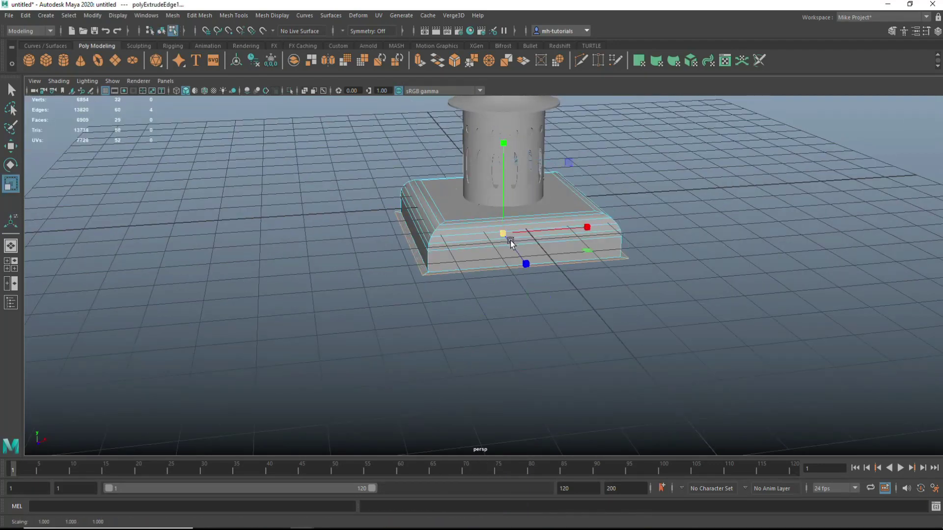
# Extrude the edge loop again, pulling it down into a stepped lip
pyautogui.hotkey('ctrl', 'e')
pyautogui.press('w')
pyautogui.moveTo(504, 142); pyautogui.dragTo(504, 147)
pyautogui.hotkey('ctrl', 'e')
pyautogui.hotkey('ctrl', 'e')
pyautogui.hotkey('ctrl', 'e')
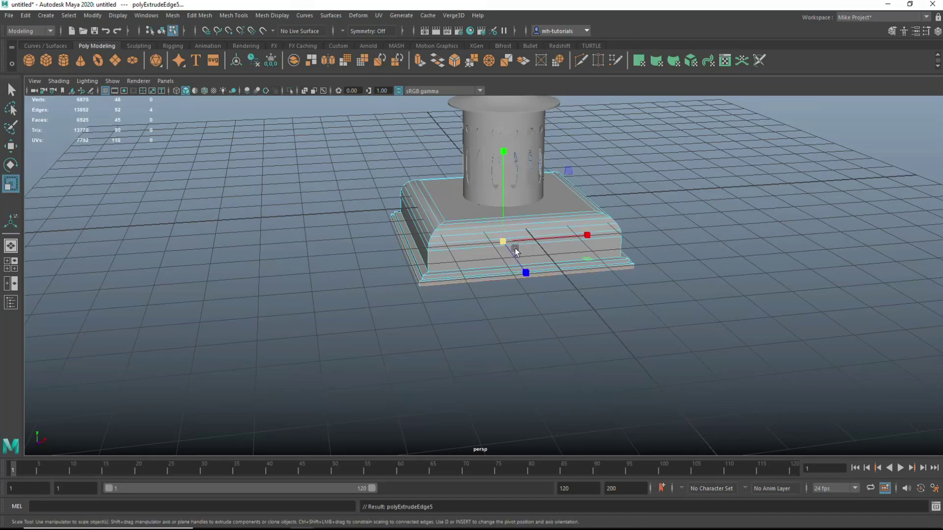
pyautogui.press('r')
pyautogui.scroll(-5, 499, 244)
pyautogui.moveTo(656, 331)
pyautogui.keyDown('alt'); pyautogui.mouseDown()
pyautogui.moveTo(653, 368)
pyautogui.moveTo(635, 354)
pyautogui.mouseUp(); pyautogui.keyUp('alt')
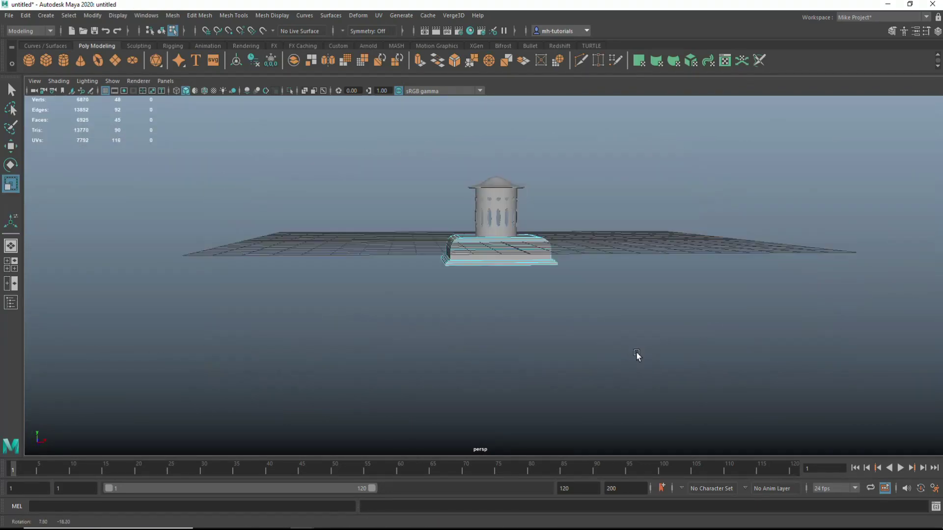
# Raise the lantern's cap higher in the front view
pyautogui.press('space')
pyautogui.press('space')
pyautogui.click(484, 255)
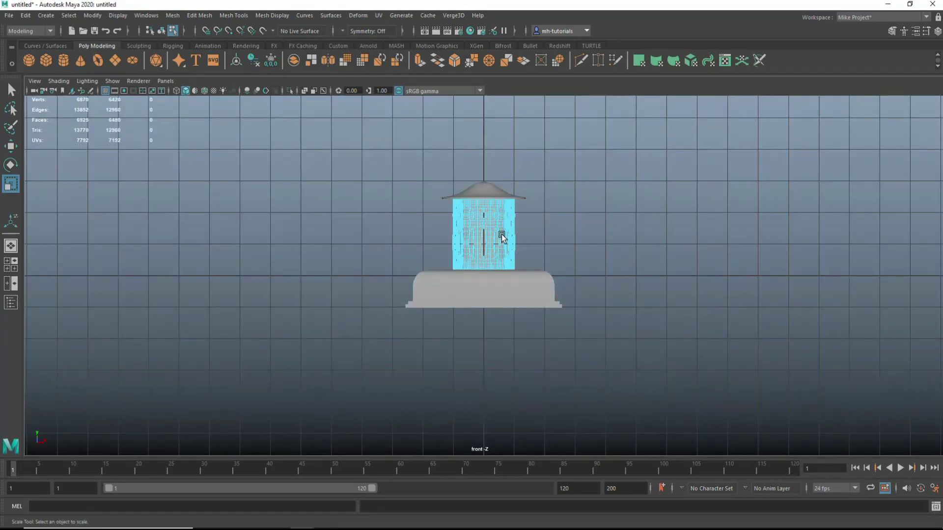
pyautogui.press('F8')
pyautogui.click(533, 242)
pyautogui.click(491, 189)
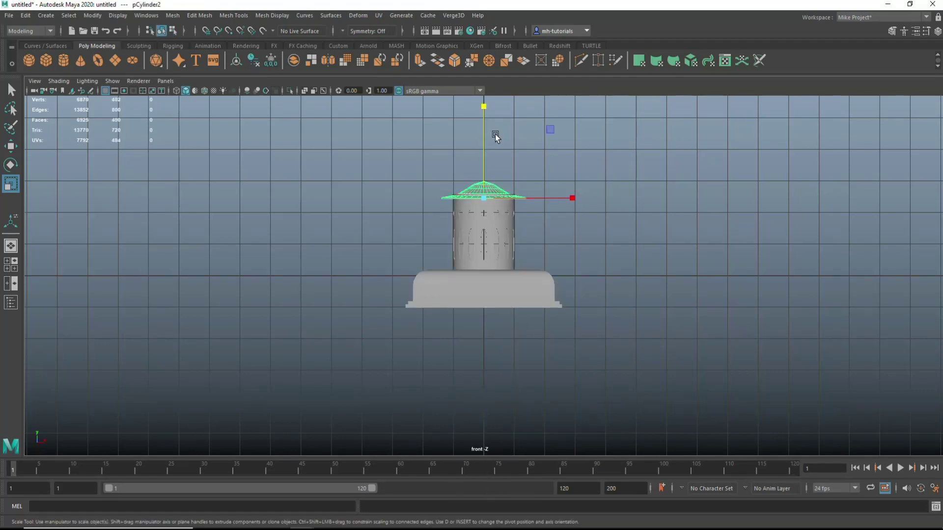
pyautogui.press('w')
pyautogui.moveTo(484, 111); pyautogui.dragTo(485, 103)
# Orbit the perspective view to inspect the lantern on its new plinth
pyautogui.press('space')
pyautogui.press('space')
pyautogui.keyDown('alt'); pyautogui.moveTo(614, 249); pyautogui.dragTo(659, 383); pyautogui.keyUp('alt')
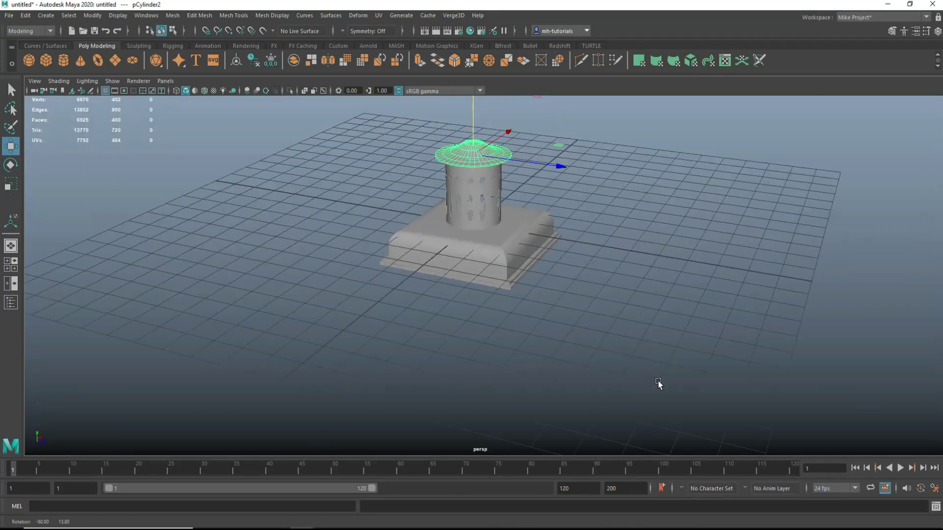
pyautogui.scroll(-5, 658, 383)
pyautogui.moveTo(411, 189); pyautogui.dragTo(492, 256)
pyautogui.click(643, 358)
pyautogui.scroll(5, 643, 358)
pyautogui.moveTo(643, 358)
pyautogui.keyDown('alt'); pyautogui.mouseDown()
pyautogui.moveTo(627, 374)
pyautogui.moveTo(633, 321)
pyautogui.mouseUp(); pyautogui.keyUp('alt')
# Stretch the new cube tall into a post and delete its top face
pyautogui.press('r')
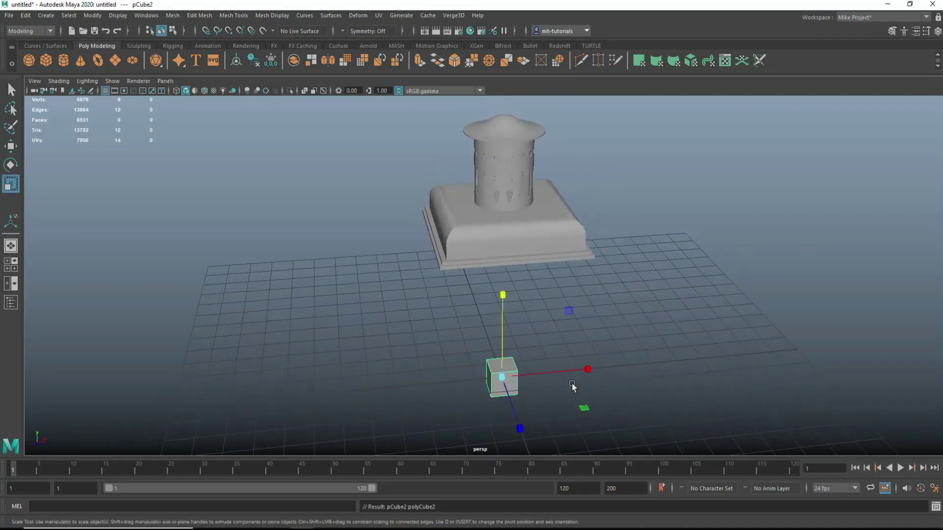
pyautogui.moveTo(502, 344)
pyautogui.mouseDown()
pyautogui.moveTo(506, 292)
pyautogui.moveTo(541, 385)
pyautogui.moveTo(471, 370)
pyautogui.mouseUp()
pyautogui.click(503, 300)
pyautogui.press('Delete')
# In the wireframe top view, move the post to the base's lower-left corner
pyautogui.moveTo(629, 390)
pyautogui.keyDown('alt'); pyautogui.mouseDown()
pyautogui.moveTo(527, 342)
pyautogui.moveTo(540, 320)
pyautogui.mouseUp(); pyautogui.keyUp('alt')
pyautogui.press('w')
pyautogui.press('4')
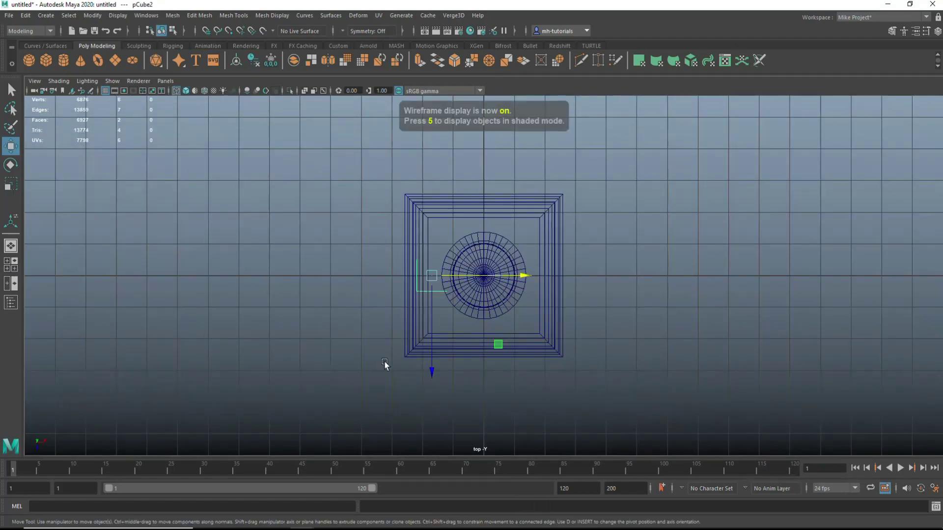
pyautogui.scroll(2, 385, 362)
pyautogui.moveTo(411, 276)
pyautogui.mouseDown()
pyautogui.moveTo(396, 308)
pyautogui.moveTo(408, 355)
pyautogui.mouseUp()
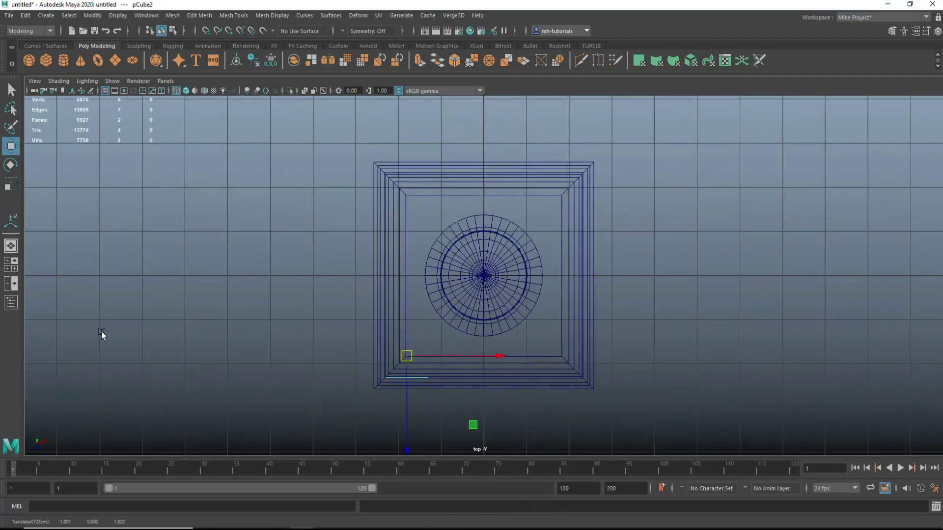
pyautogui.press('space')
pyautogui.press('space')
# Look beneath the post and select one of its edges in edge mode
pyautogui.keyDown('alt'); pyautogui.moveTo(617, 246); pyautogui.dragTo(497, 298, button='right'); pyautogui.keyUp('alt')
pyautogui.moveTo(497, 298)
pyautogui.keyDown('alt'); pyautogui.mouseDown()
pyautogui.moveTo(564, 270)
pyautogui.moveTo(537, 327)
pyautogui.moveTo(596, 389)
pyautogui.mouseUp(); pyautogui.keyUp('alt')
pyautogui.rightClick(517, 187)
pyautogui.click(517, 159)
pyautogui.click(499, 276)
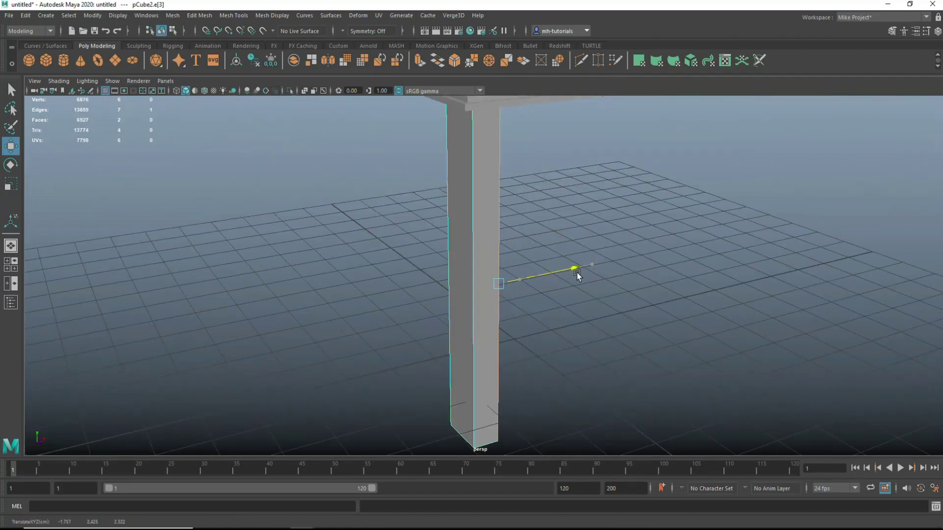
pyautogui.keyDown('alt'); pyautogui.moveTo(491, 310); pyautogui.dragTo(657, 295); pyautogui.keyUp('alt')
pyautogui.click(657, 295)
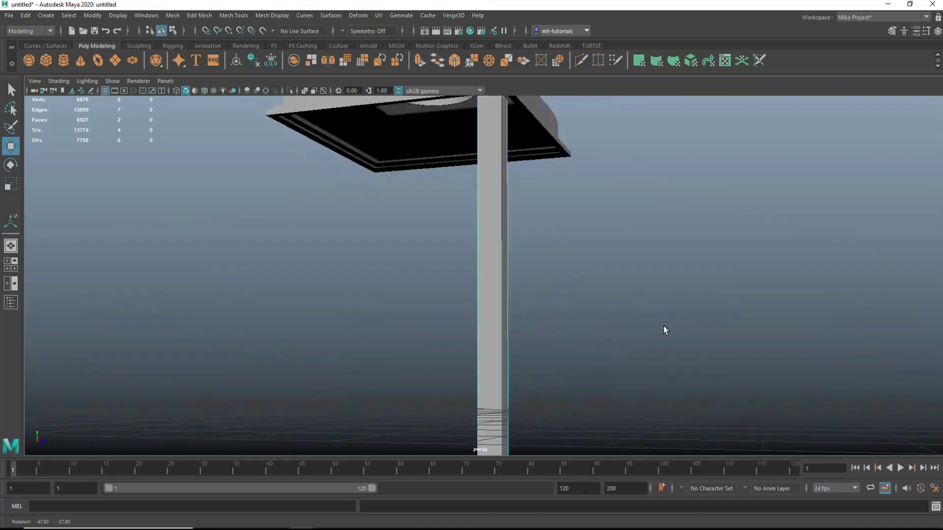
# Review the post under the base from several angles, selecting a face strip on it
pyautogui.press('space')
pyautogui.press('space')
pyautogui.scroll(3, 362, 229)
pyautogui.scroll(-4, 643, 239)
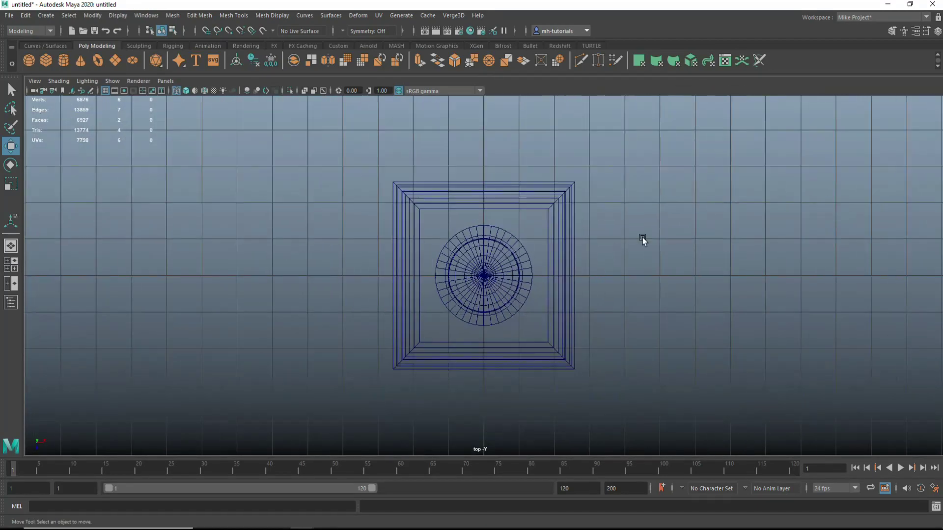
pyautogui.click(575, 335)
pyautogui.press('space')
pyautogui.press('space')
pyautogui.keyDown('alt'); pyautogui.moveTo(680, 194); pyautogui.dragTo(556, 338); pyautogui.keyUp('alt')
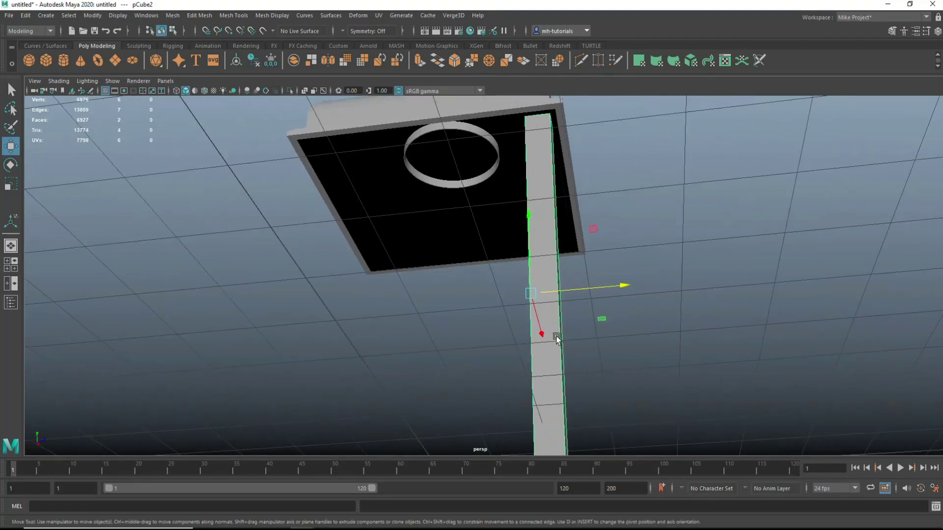
pyautogui.click(629, 284)
pyautogui.moveTo(629, 284)
pyautogui.keyDown('alt'); pyautogui.mouseDown()
pyautogui.moveTo(604, 316)
pyautogui.moveTo(627, 308)
pyautogui.moveTo(516, 206)
pyautogui.mouseUp(); pyautogui.keyUp('alt')
pyautogui.click(509, 198)
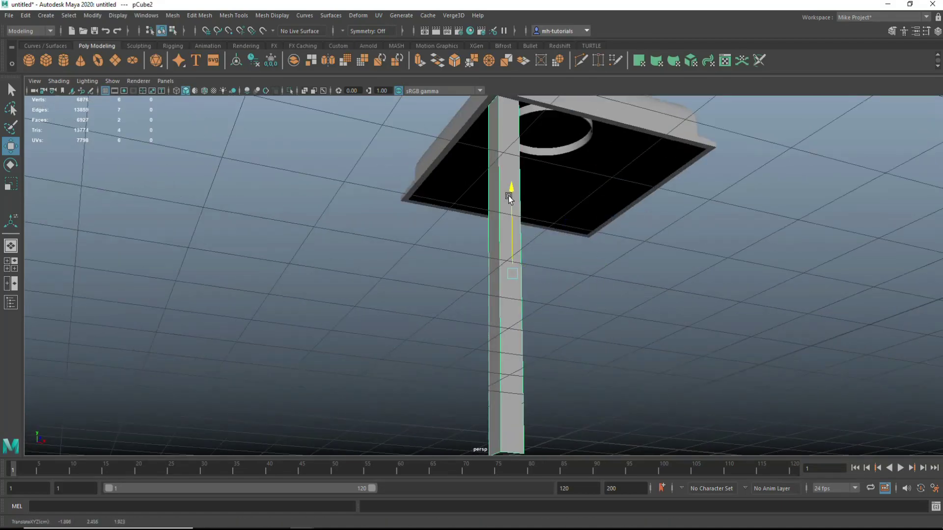
pyautogui.moveTo(588, 290)
pyautogui.keyDown('alt'); pyautogui.mouseDown()
pyautogui.moveTo(699, 316)
pyautogui.moveTo(658, 358)
pyautogui.mouseUp(); pyautogui.keyUp('alt')
pyautogui.click(699, 316)
# Move the leg's pivot to the lantern's centre in the top view
pyautogui.press('space')
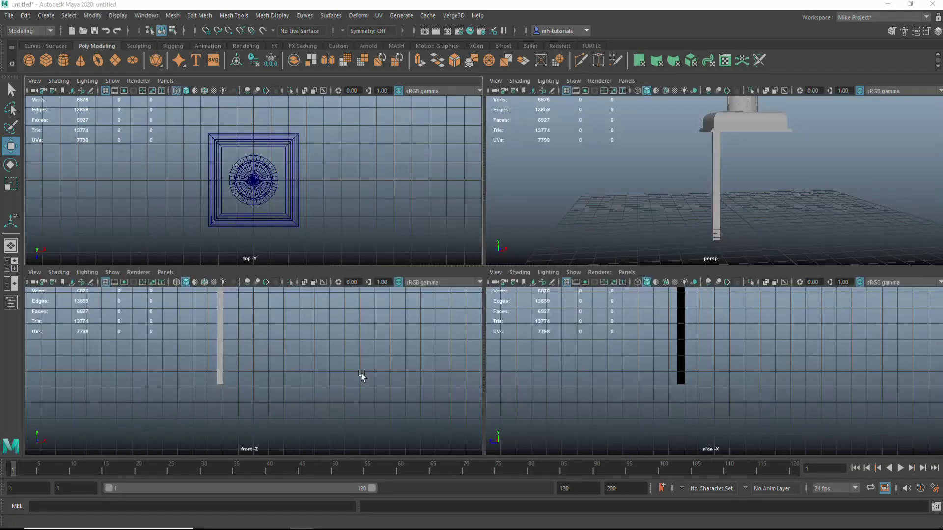
pyautogui.press('space')
pyautogui.press('space')
pyautogui.press('space')
pyautogui.press('space')
pyautogui.press('space')
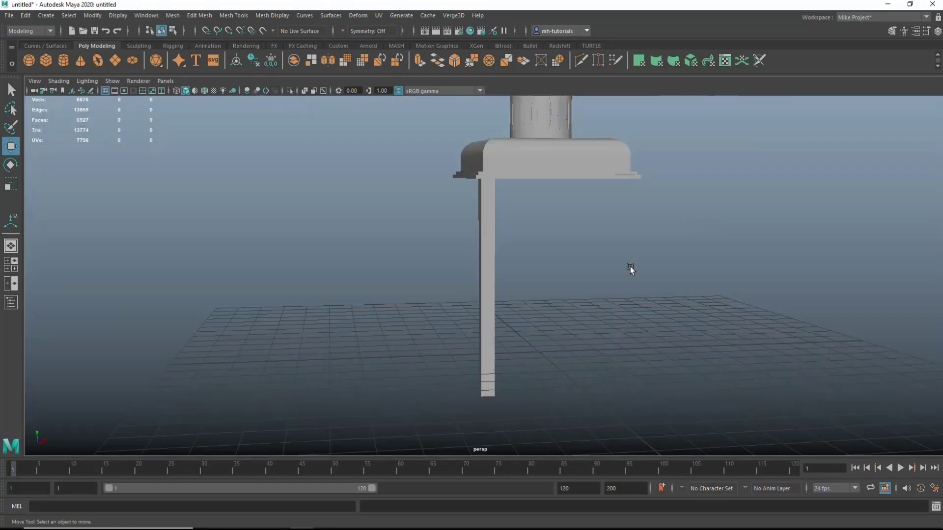
pyautogui.hotkey('ctrl', 'z')
pyautogui.keyDown('alt'); pyautogui.moveTo(663, 352); pyautogui.dragTo(652, 382); pyautogui.keyUp('alt')
pyautogui.press('d')
pyautogui.press('space')
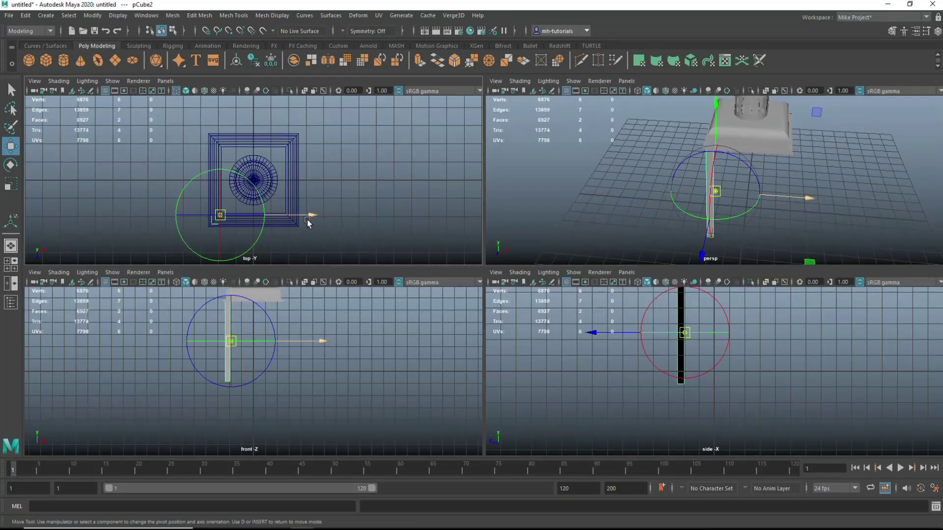
pyautogui.moveTo(298, 213); pyautogui.dragTo(254, 180)
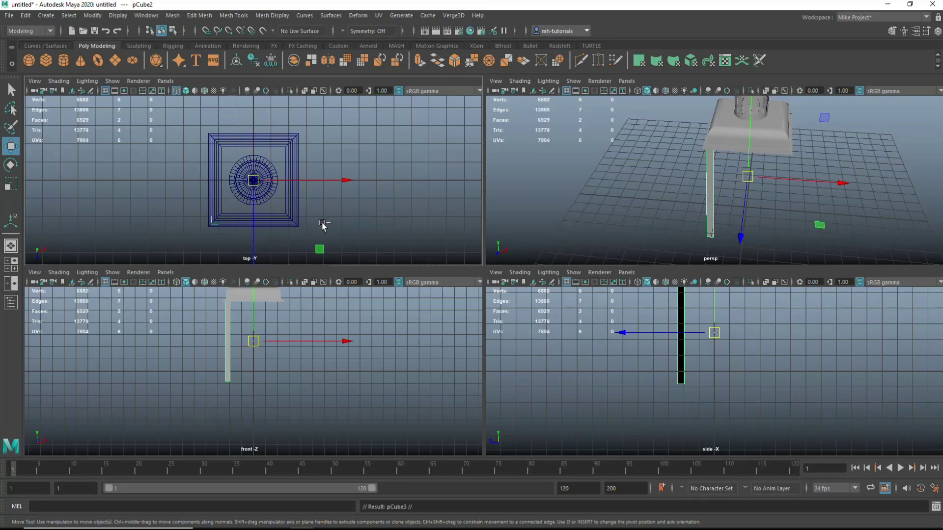
# Duplicate the leg and rotate the copy 180° around Y to the opposite corner
pyautogui.hotkey('ctrl', 'd')
pyautogui.press('e')
pyautogui.moveTo(325, 224); pyautogui.dragTo(346, 217)
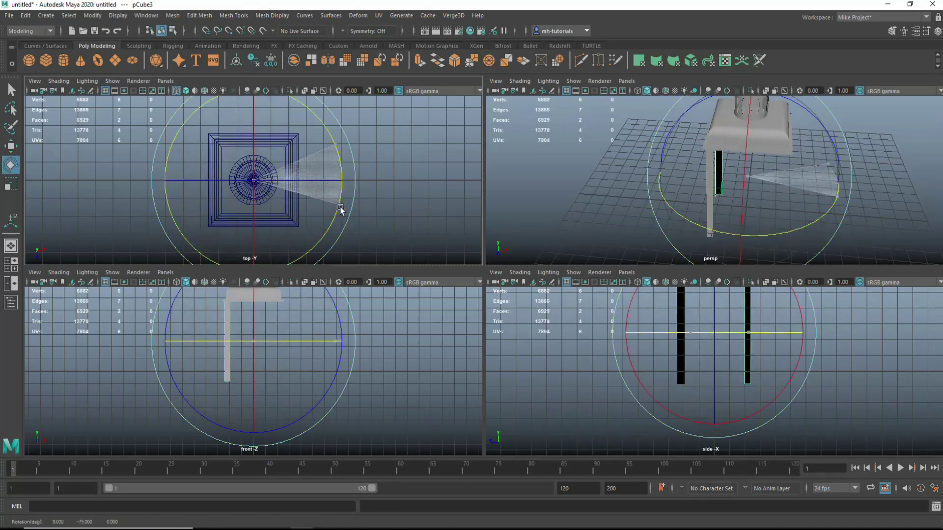
pyautogui.click(598, 198)
pyautogui.press('space')
pyautogui.moveTo(598, 198)
pyautogui.keyDown('alt'); pyautogui.mouseDown()
pyautogui.moveTo(656, 200)
pyautogui.moveTo(663, 262)
pyautogui.moveTo(638, 265)
pyautogui.mouseUp(); pyautogui.keyUp('alt')
# Create a new cube at the bottom of the legs and flatten it into a thin slab
pyautogui.click(46, 60)
pyautogui.press('w')
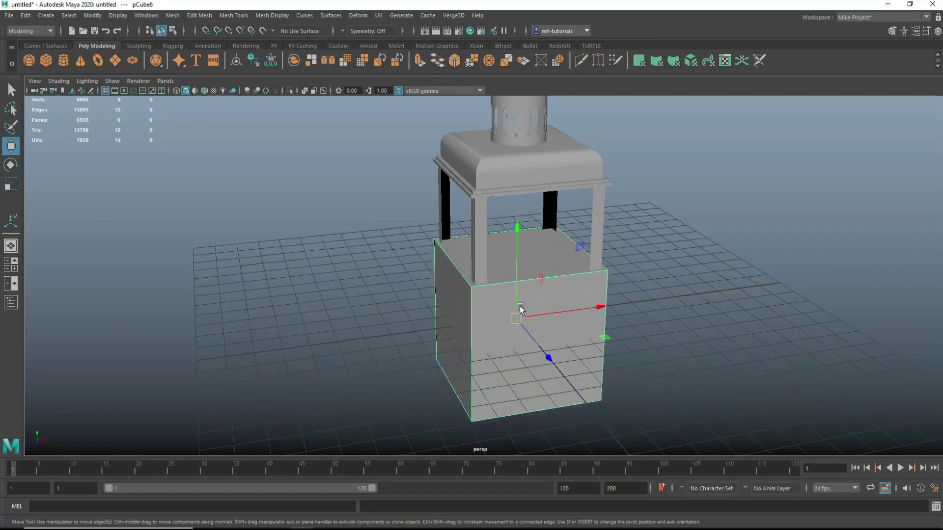
pyautogui.moveTo(520, 309); pyautogui.dragTo(520, 344)
pyautogui.moveTo(485, 275); pyautogui.dragTo(488, 262)
pyautogui.moveTo(630, 270); pyautogui.dragTo(585, 271, button='right')
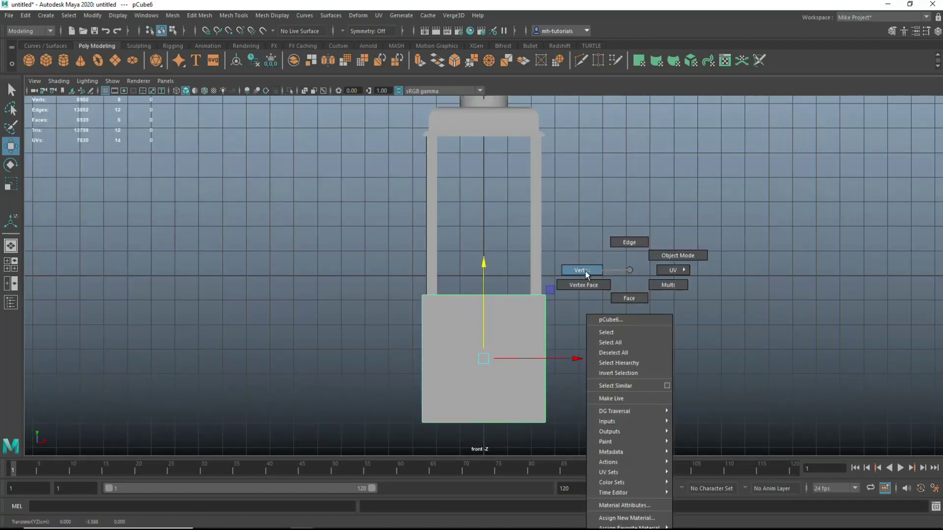
pyautogui.moveTo(383, 388); pyautogui.dragTo(565, 447)
pyautogui.moveTo(484, 338); pyautogui.dragTo(488, 232)
# Scale the slab to span all four legs and delete its top face
pyautogui.moveTo(511, 270); pyautogui.dragTo(547, 258, button='right')
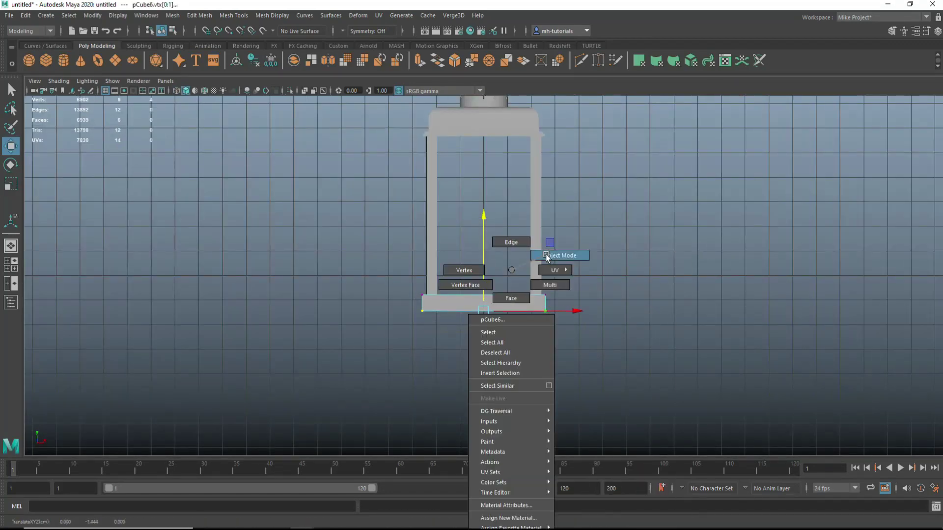
pyautogui.moveTo(484, 258); pyautogui.dragTo(484, 103)
pyautogui.press('r')
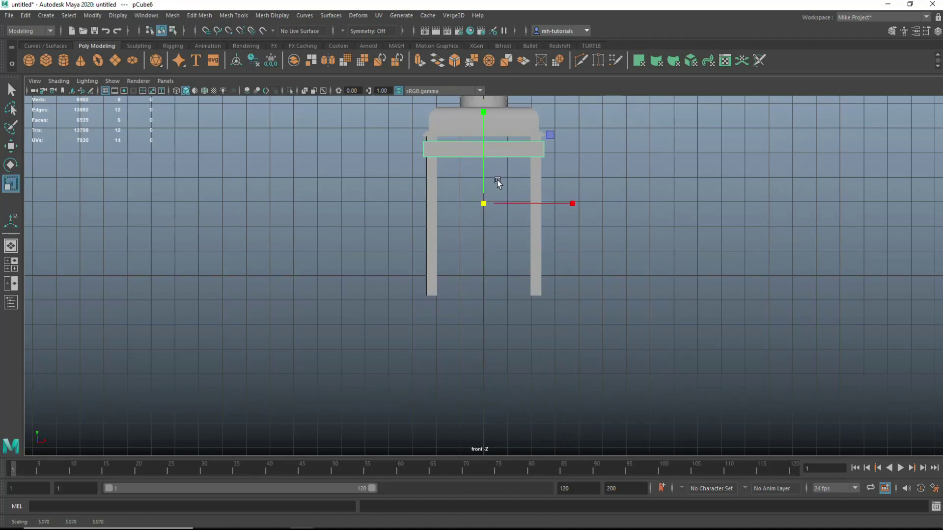
pyautogui.press('w')
pyautogui.moveTo(496, 183); pyautogui.dragTo(496, 261)
pyautogui.press('space')
pyautogui.press('space')
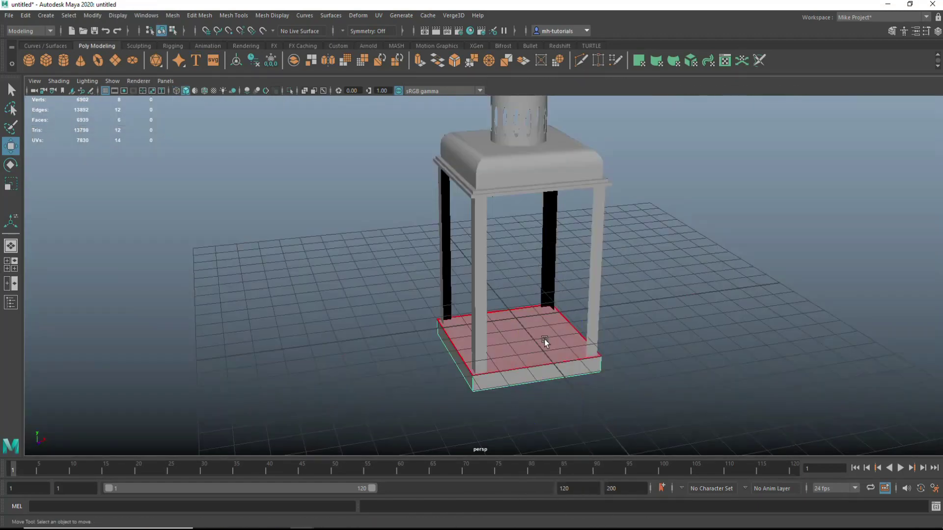
pyautogui.click(543, 341)
pyautogui.press('Delete')
# Extrude the open top border edges and scale them outward into a flared rim
pyautogui.keyDown('alt'); pyautogui.moveTo(543, 341); pyautogui.dragTo(689, 371); pyautogui.keyUp('alt')
pyautogui.scroll(3, 572, 303)
pyautogui.doubleClick(603, 301)
pyautogui.hotkey('ctrl', 'e')
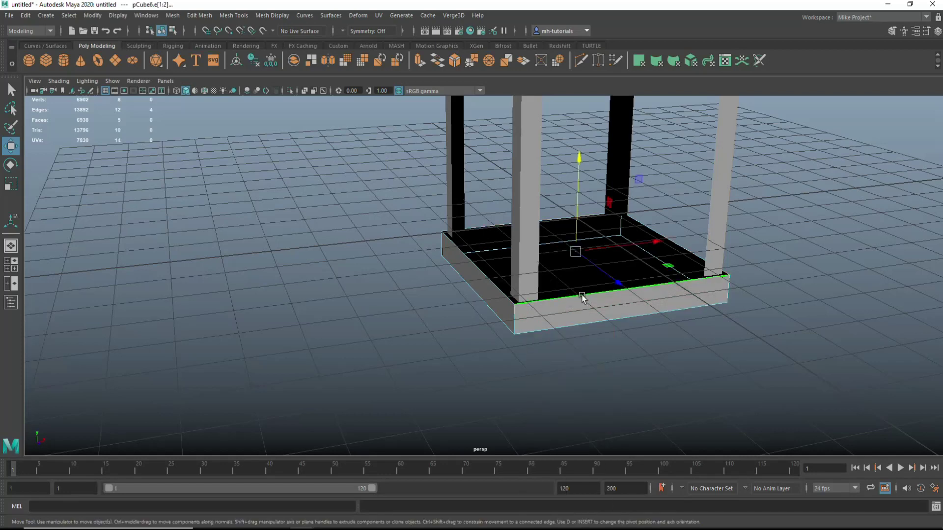
pyautogui.press('r')
pyautogui.keyDown('shift'); pyautogui.moveTo(578, 255); pyautogui.dragTo(596, 273); pyautogui.keyUp('shift')
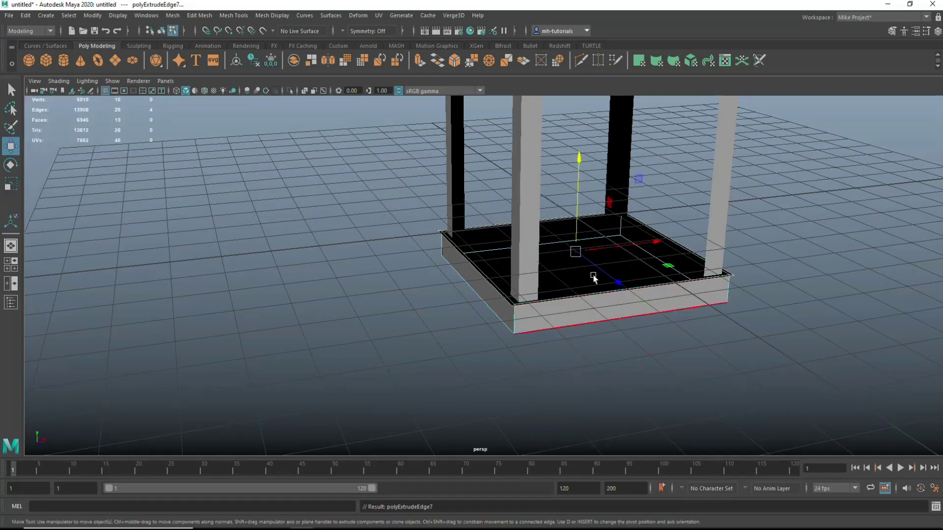
pyautogui.keyDown('shift'); pyautogui.moveTo(581, 156); pyautogui.dragTo(576, 211); pyautogui.keyUp('shift')
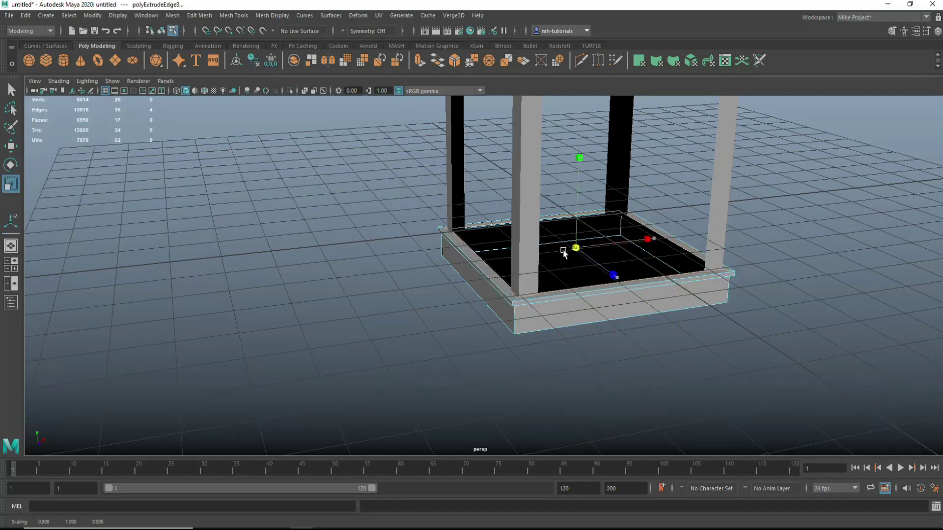
pyautogui.click(579, 370)
# Select three bottom faces of the base and extrude them to give the underside depth
pyautogui.click(579, 330)
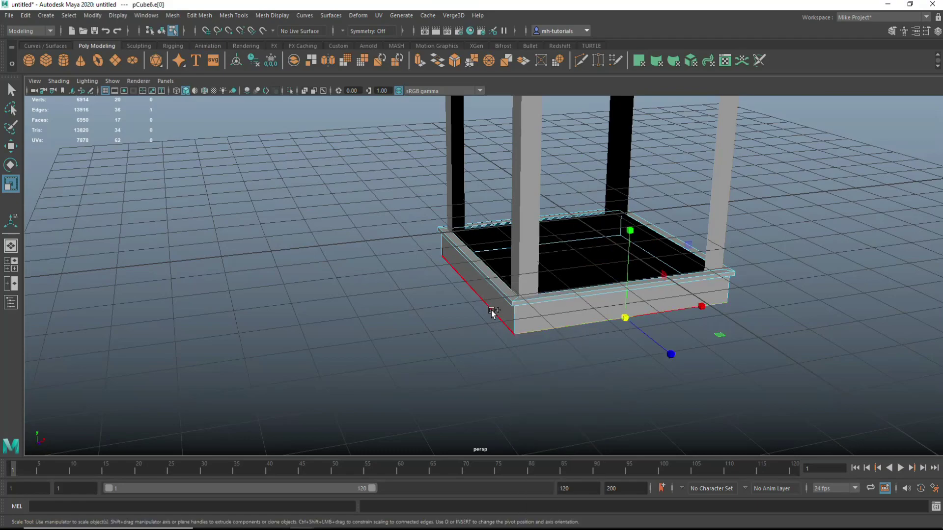
pyautogui.moveTo(580, 330)
pyautogui.keyDown('alt'); pyautogui.mouseDown()
pyautogui.moveTo(579, 378)
pyautogui.moveTo(410, 388)
pyautogui.mouseUp(); pyautogui.keyUp('alt')
pyautogui.keyDown('shift'); pyautogui.click(580, 378); pyautogui.keyUp('shift')
pyautogui.keyDown('alt'); pyautogui.moveTo(531, 359); pyautogui.dragTo(496, 344); pyautogui.keyUp('alt')
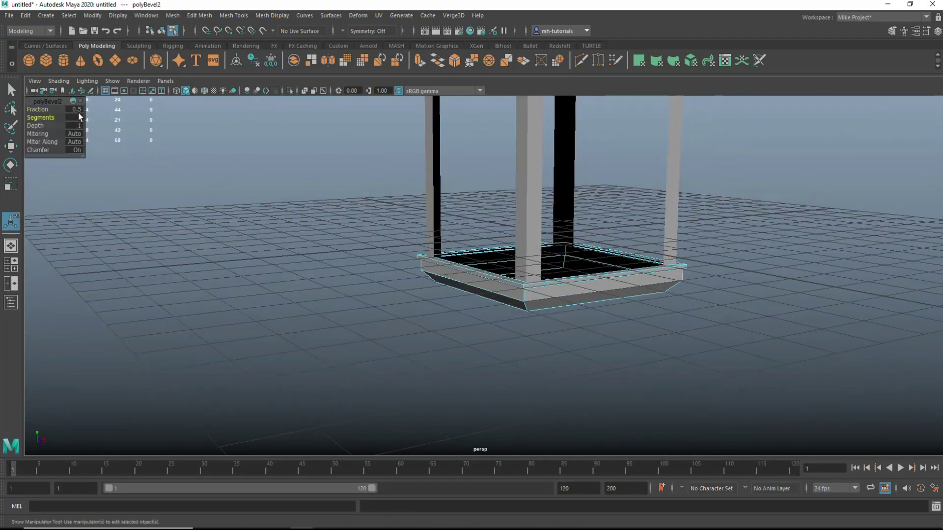
pyautogui.moveTo(435, 224)
pyautogui.keyDown('alt'); pyautogui.mouseDown()
pyautogui.moveTo(583, 339)
pyautogui.moveTo(564, 362)
pyautogui.moveTo(456, 307)
pyautogui.moveTo(479, 363)
pyautogui.mouseUp(); pyautogui.keyUp('alt')
pyautogui.press('q')
pyautogui.hotkey('ctrl', 'e')
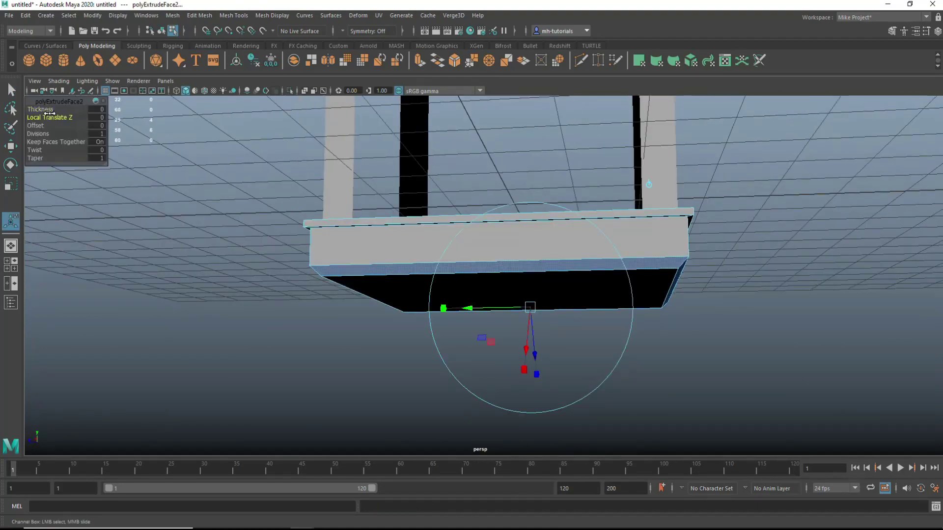
pyautogui.moveTo(49, 114); pyautogui.dragTo(217, 203, button='middle')
pyautogui.moveTo(217, 202)
pyautogui.keyDown('alt'); pyautogui.mouseDown()
pyautogui.moveTo(750, 380)
pyautogui.moveTo(675, 337)
pyautogui.moveTo(296, 341)
pyautogui.mouseUp(); pyautogui.keyUp('alt')
# Create a new cylinder, lay it on its side and scale it into a thin bar
pyautogui.click(65, 64)
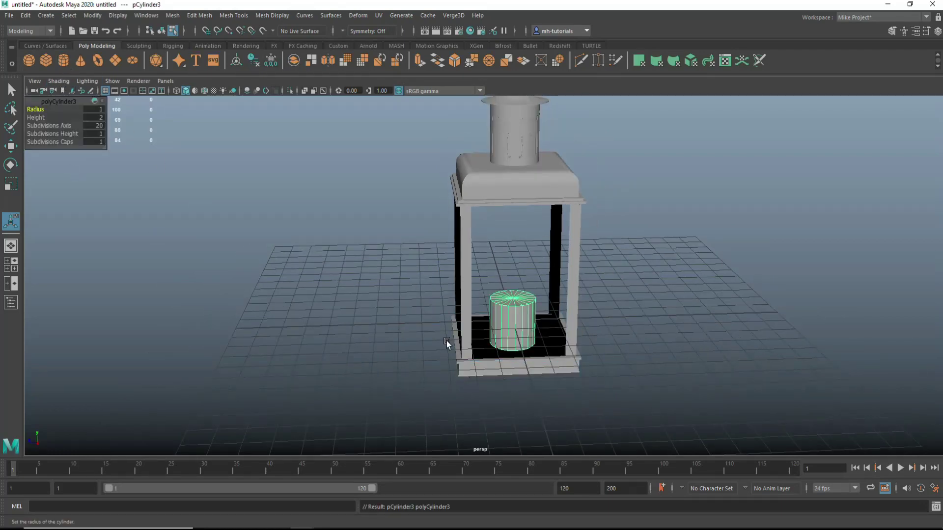
pyautogui.press('e')
pyautogui.moveTo(447, 341)
pyautogui.mouseDown()
pyautogui.moveTo(491, 383)
pyautogui.moveTo(619, 360)
pyautogui.moveTo(719, 405)
pyautogui.mouseUp()
pyautogui.press('w')
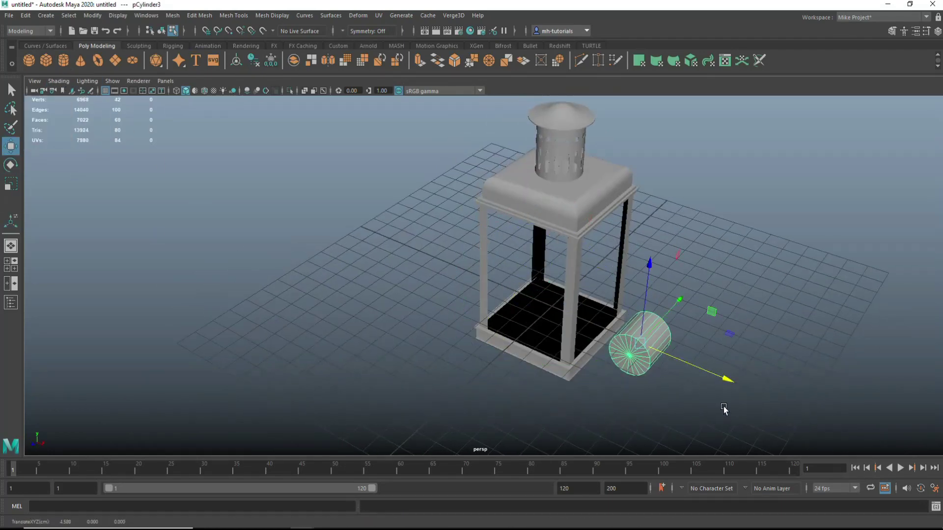
pyautogui.hotkey('ctrl', 'a')
pyautogui.click(602, 408)
pyautogui.rightClick(640, 317)
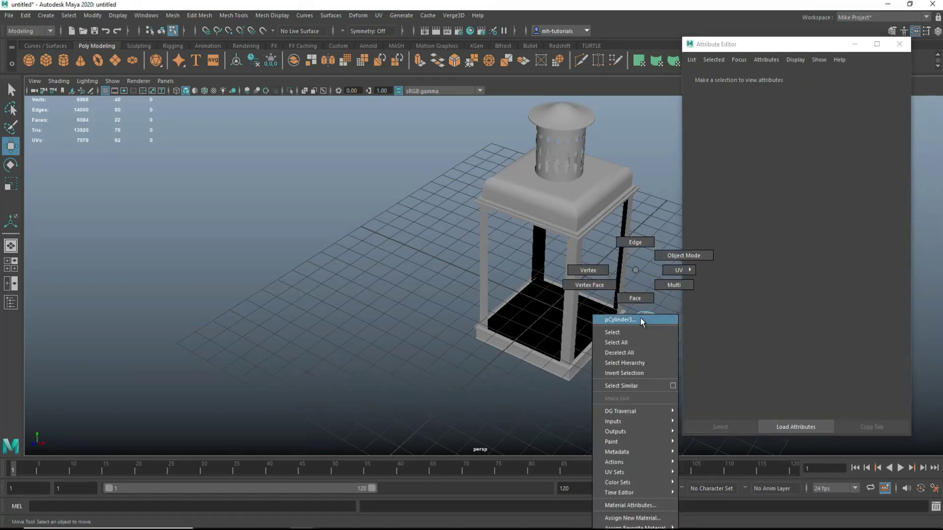
pyautogui.keyDown('alt'); pyautogui.moveTo(641, 317); pyautogui.dragTo(343, 337); pyautogui.keyUp('alt')
pyautogui.keyDown('alt'); pyautogui.moveTo(268, 370); pyautogui.dragTo(536, 305); pyautogui.keyUp('alt')
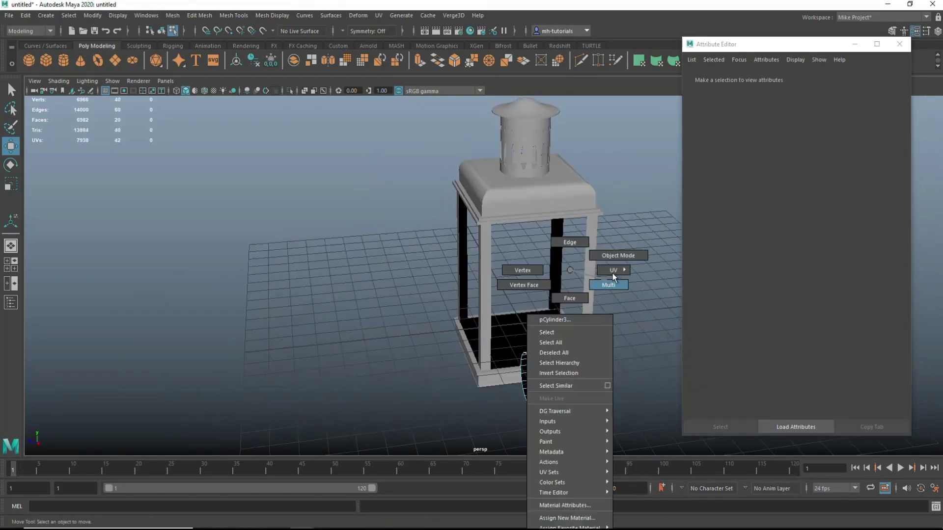
pyautogui.moveTo(537, 305); pyautogui.dragTo(555, 248, button='right')
pyautogui.press('r')
pyautogui.moveTo(551, 376); pyautogui.dragTo(525, 384)
# Raise the bar near the top of the lantern frame and stretch it across the lantern's width
pyautogui.hotkey('ctrl', 'z')
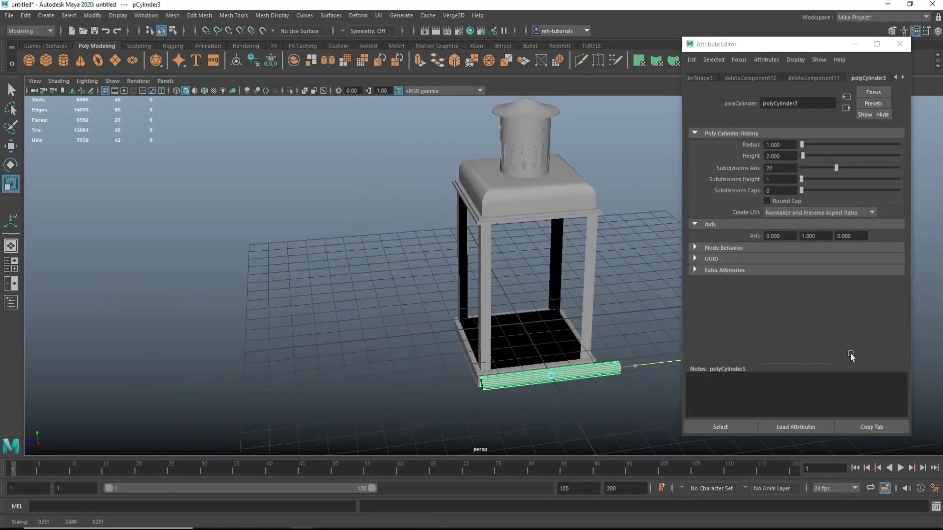
pyautogui.press('w')
pyautogui.press('space')
pyautogui.press('space')
pyautogui.scroll(-5, 374, 372)
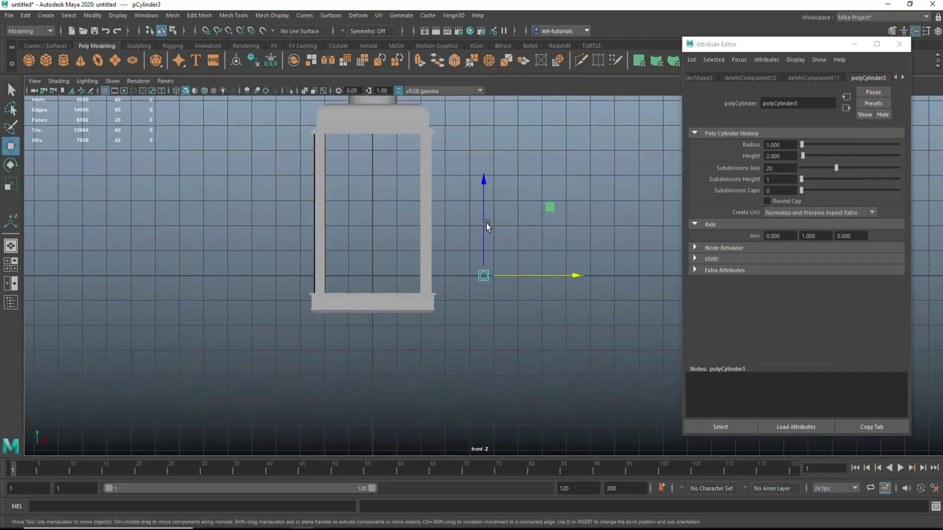
pyautogui.moveTo(483, 197); pyautogui.dragTo(484, 59)
pyautogui.moveTo(576, 142); pyautogui.dragTo(536, 145)
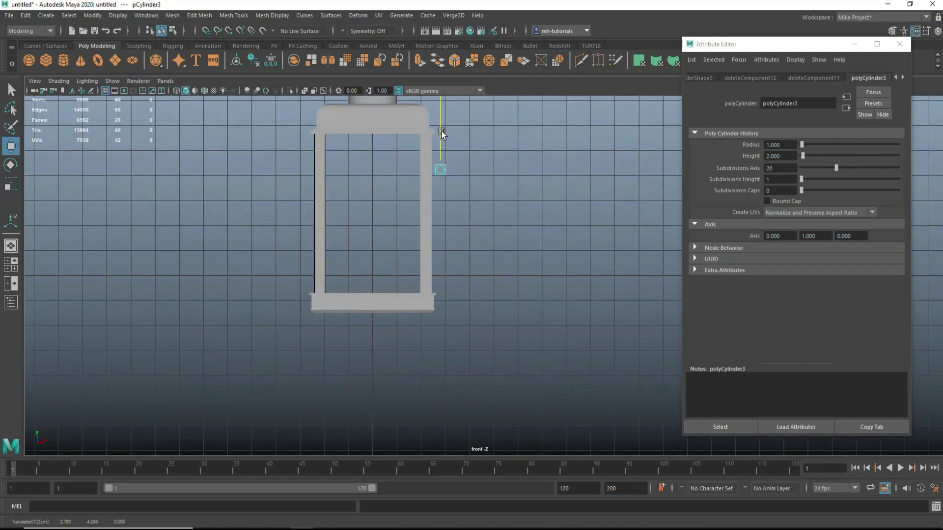
pyautogui.click(15, 267)
pyautogui.click(899, 43)
pyautogui.press('r')
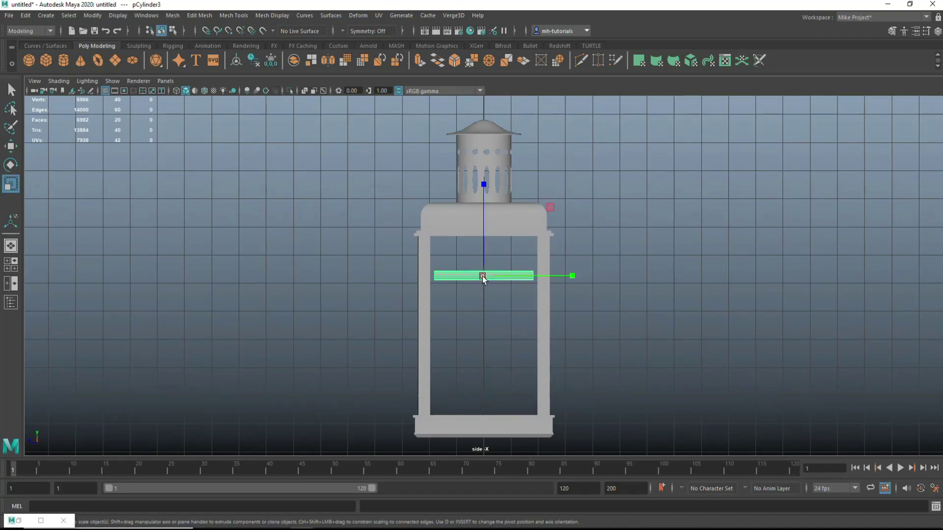
pyautogui.moveTo(526, 275); pyautogui.dragTo(682, 287)
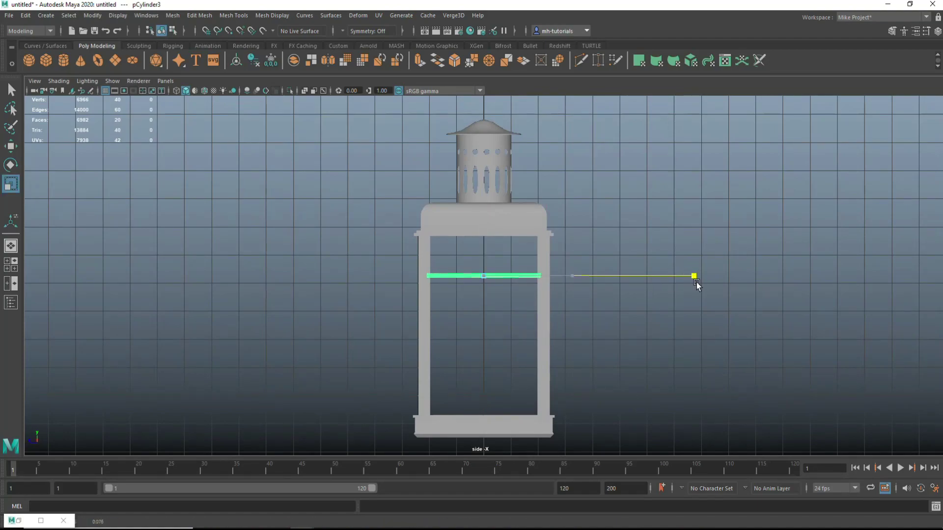
# Duplicate the bar, tilt the copy diagonally and place it at the bar's end
pyautogui.click(15, 266)
pyautogui.click(665, 243)
pyautogui.scroll(5, 709, 319)
pyautogui.moveTo(710, 319)
pyautogui.keyDown('alt'); pyautogui.mouseDown()
pyautogui.moveTo(705, 350)
pyautogui.moveTo(473, 281)
pyautogui.mouseUp(); pyautogui.keyUp('alt')
pyautogui.click(473, 281)
pyautogui.hotkey('ctrl', 'd')
pyautogui.press('e')
pyautogui.moveTo(485, 327); pyautogui.dragTo(549, 327)
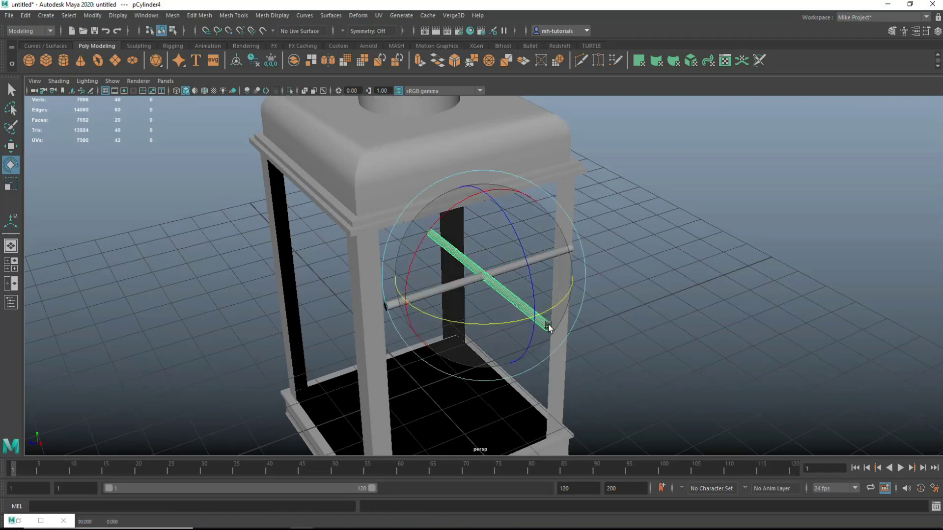
pyautogui.press('w')
pyautogui.moveTo(491, 287)
pyautogui.mouseDown()
pyautogui.moveTo(473, 307)
pyautogui.moveTo(388, 343)
pyautogui.mouseUp()
pyautogui.press('r')
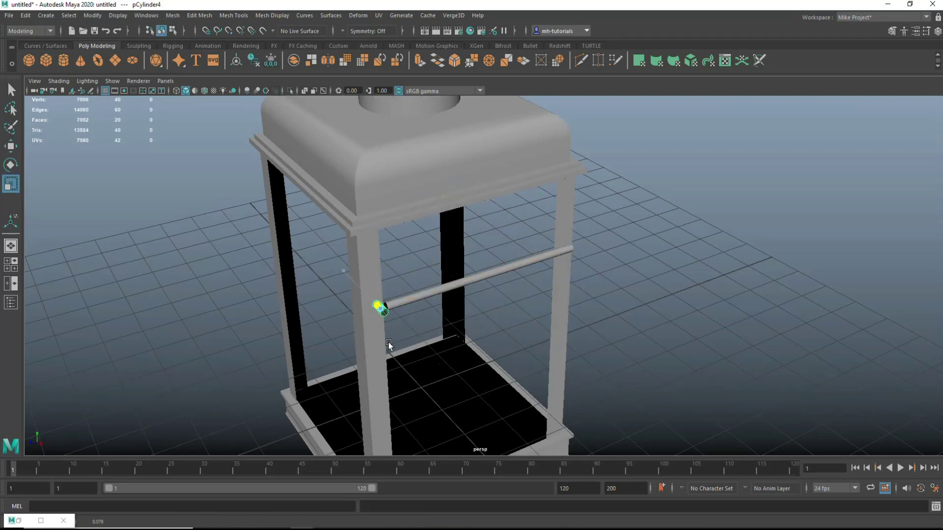
pyautogui.press('w')
pyautogui.moveTo(376, 305); pyautogui.dragTo(340, 266)
# Combine the long bar and the frame piece into one mesh
pyautogui.press('f')
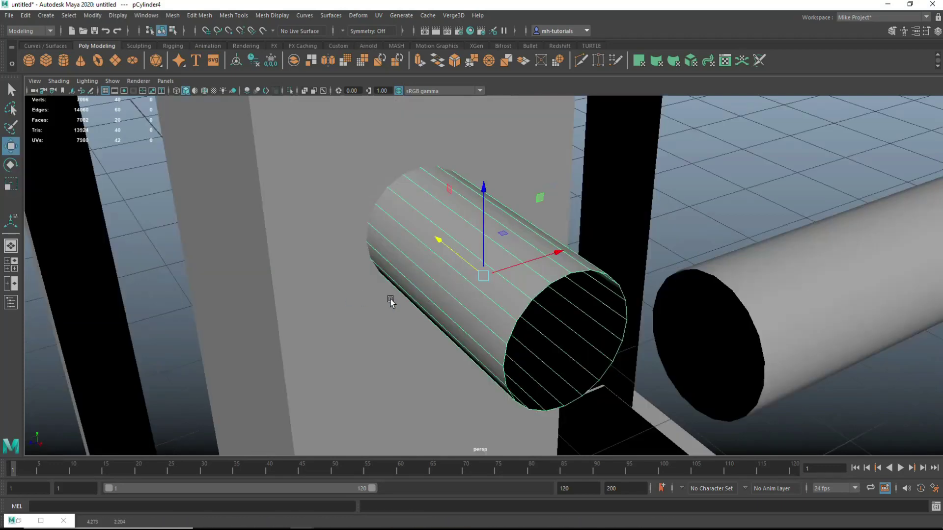
pyautogui.keyDown('alt'); pyautogui.moveTo(391, 299); pyautogui.dragTo(462, 362); pyautogui.keyUp('alt')
pyautogui.click(626, 246)
pyautogui.keyDown('alt'); pyautogui.moveTo(627, 293); pyautogui.dragTo(612, 228); pyautogui.keyUp('alt')
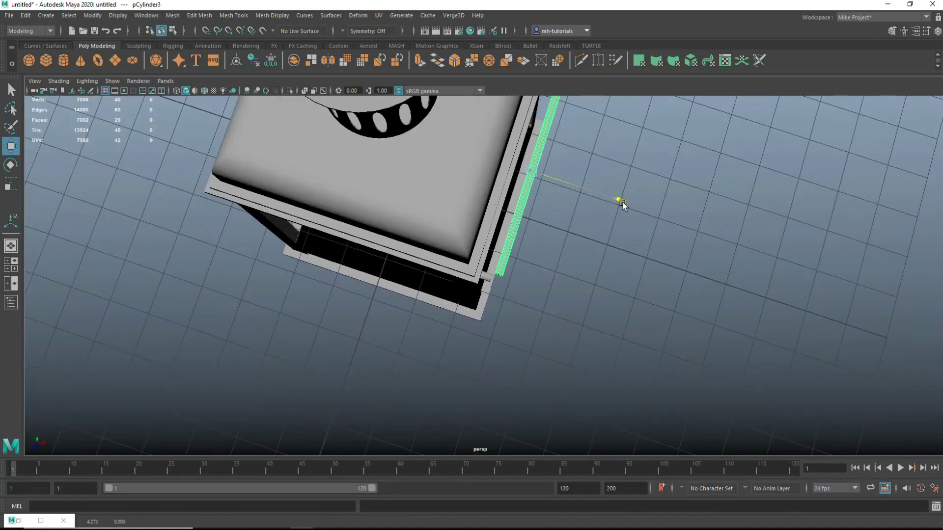
pyautogui.press('space')
pyautogui.press('space')
pyautogui.keyDown('alt'); pyautogui.moveTo(414, 275); pyautogui.dragTo(491, 126, button='middle'); pyautogui.keyUp('alt')
pyautogui.scroll(3, 491, 126)
pyautogui.keyDown('shift'); pyautogui.click(449, 302); pyautogui.keyUp('shift')
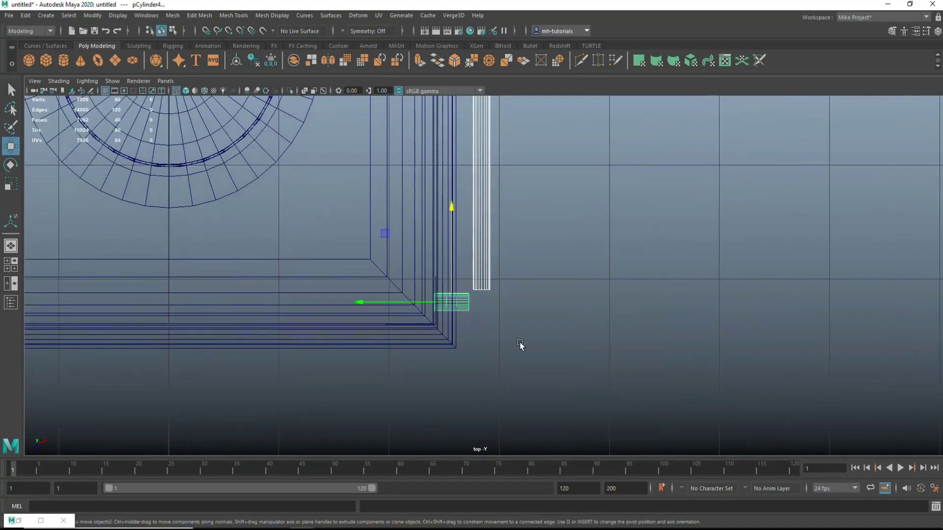
pyautogui.click(172, 15)
pyautogui.click(202, 52)
# Bridge the edge loop at the bar's end to join the pipe pieces with a bent end
pyautogui.doubleClick(487, 294)
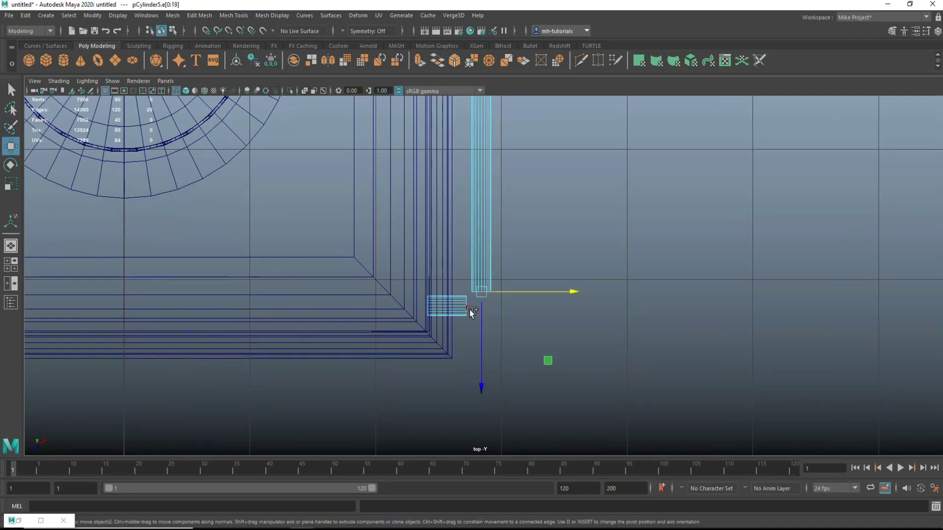
pyautogui.click(199, 15)
pyautogui.click(318, 64)
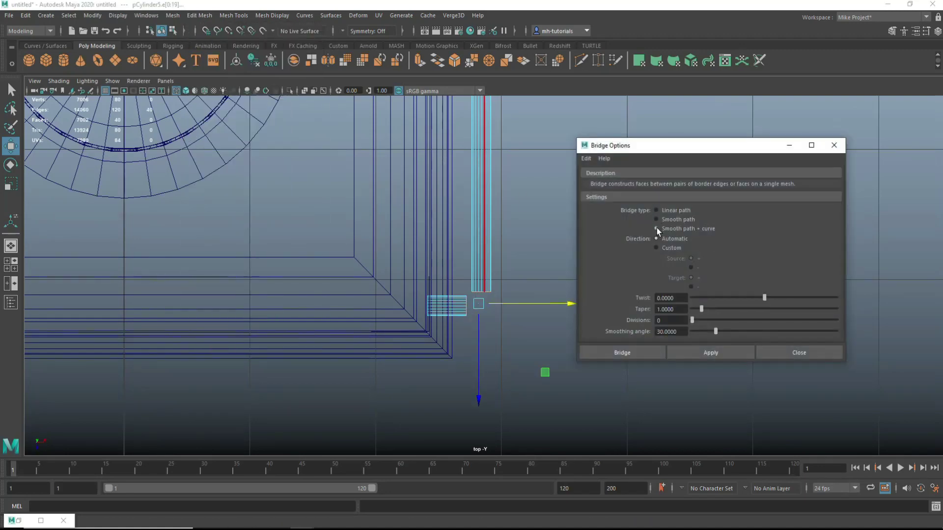
pyautogui.click(645, 355)
# Insert an edge loop across the middle of the pipe
pyautogui.press('space')
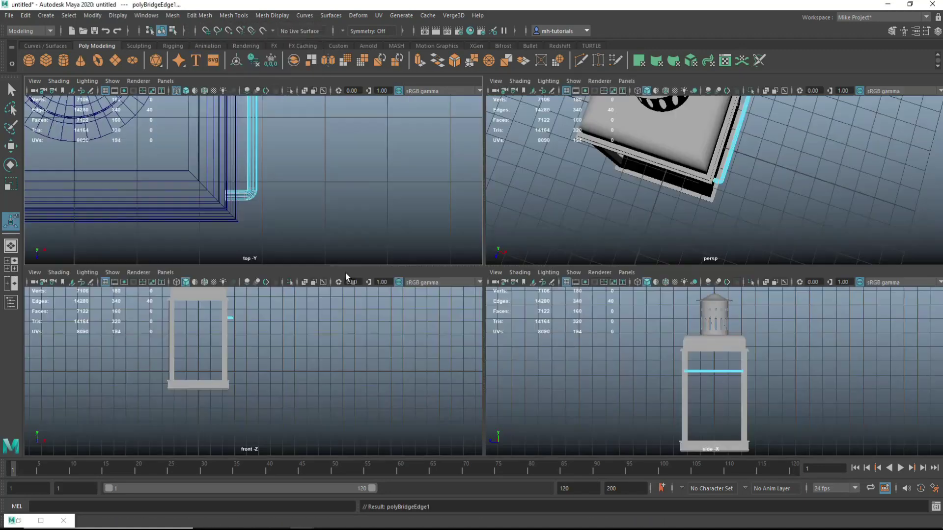
pyautogui.press('space')
pyautogui.keyDown('alt'); pyautogui.moveTo(692, 264); pyautogui.dragTo(599, 228); pyautogui.keyUp('alt')
pyautogui.hotkey('ctrl', 'shift', 't')
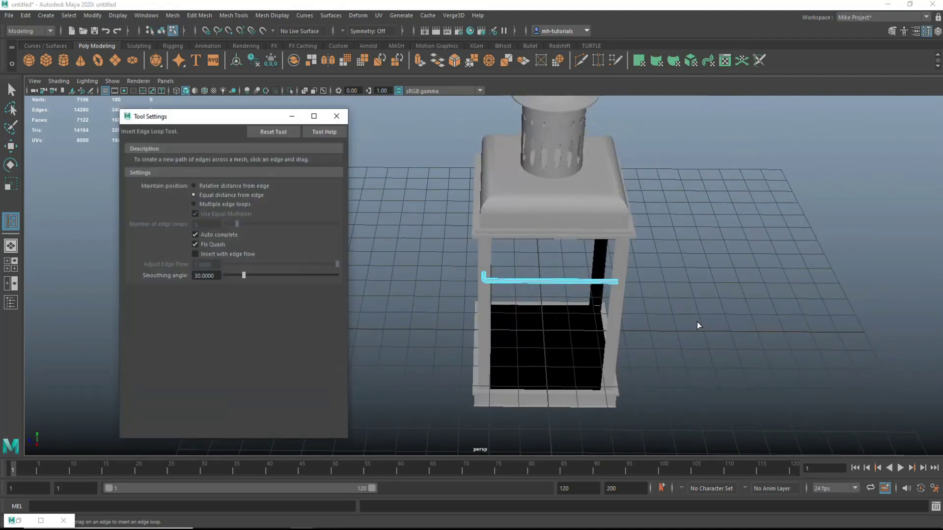
pyautogui.click(556, 288)
pyautogui.moveTo(555, 288); pyautogui.dragTo(614, 255, button='right')
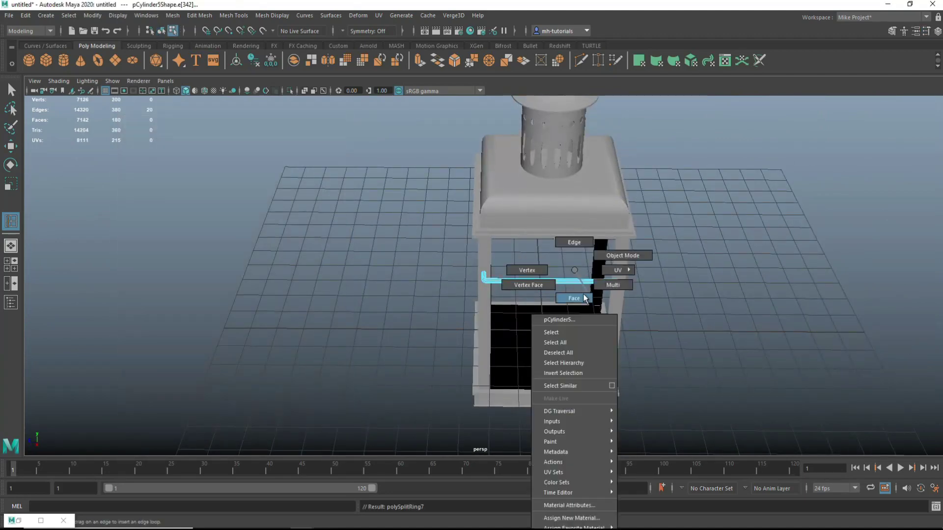
# Delete the pipe's right-half faces and slide a mirrored copy of the left half to the right
pyautogui.press('f')
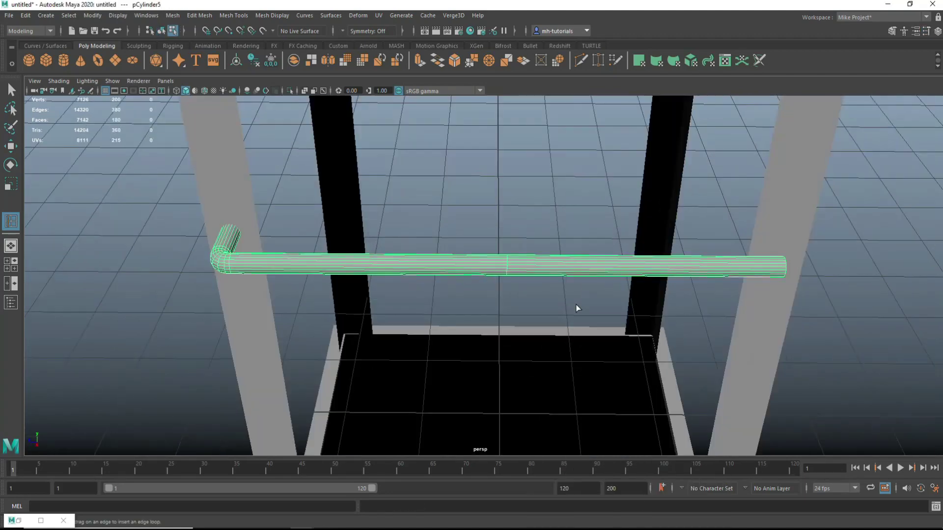
pyautogui.press('q')
pyautogui.moveTo(566, 288); pyautogui.dragTo(569, 252, button='right')
pyautogui.press('Delete')
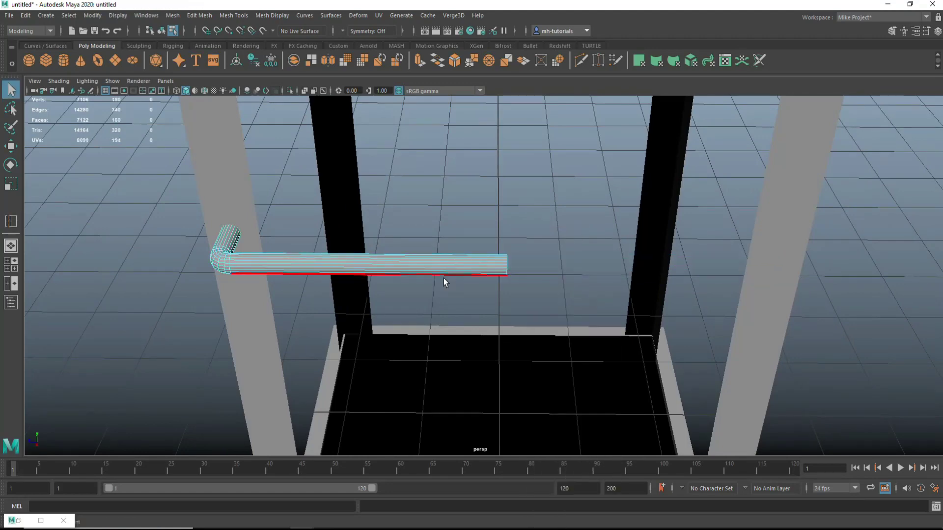
pyautogui.press('F8')
pyautogui.press('e')
pyautogui.hotkey('ctrl', 'shift', 'd')
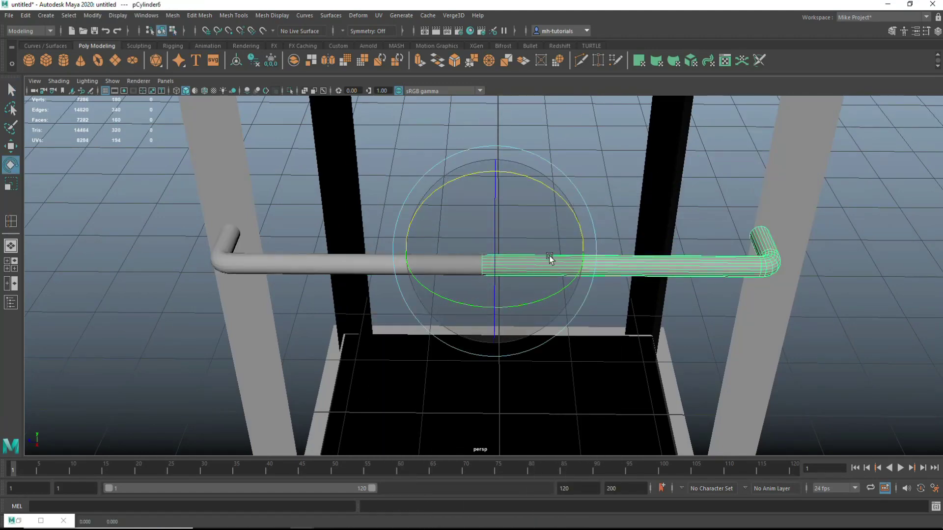
pyautogui.press('w')
pyautogui.moveTo(583, 257); pyautogui.dragTo(608, 259)
# Combine the two pipe halves and merge the vertices where they meet
pyautogui.click(173, 15)
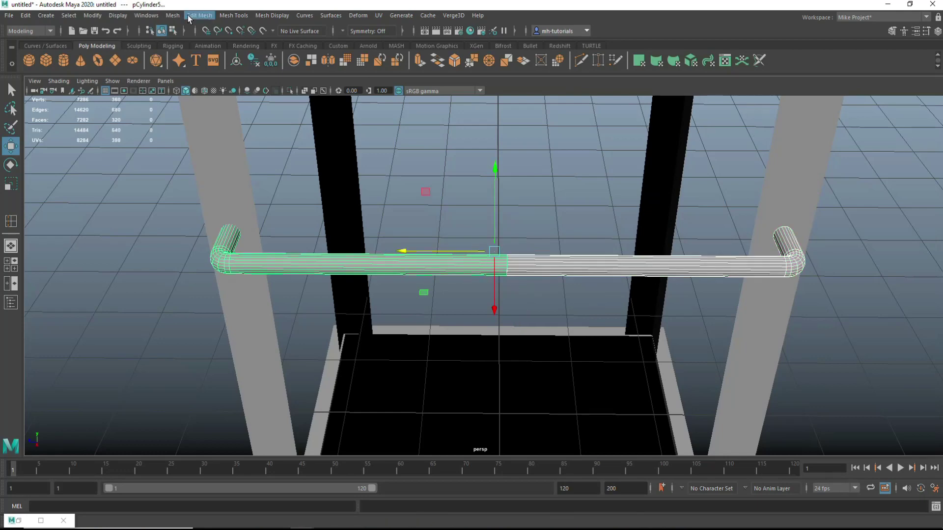
pyautogui.press('f')
pyautogui.click(199, 15)
pyautogui.click(217, 62)
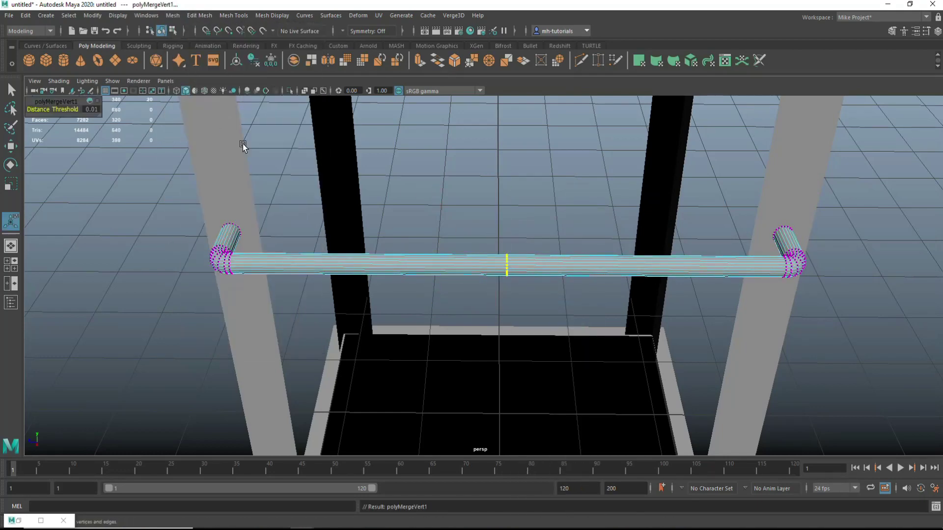
pyautogui.press('F8')
# Duplicate the finished pipe and move the copy down near the lantern's base
pyautogui.click(238, 251)
pyautogui.scroll(-5, 238, 250)
pyautogui.keyDown('alt'); pyautogui.moveTo(238, 250); pyautogui.dragTo(343, 277); pyautogui.keyUp('alt')
pyautogui.keyDown('alt'); pyautogui.moveTo(343, 277); pyautogui.dragTo(339, 251, button='middle'); pyautogui.keyUp('alt')
pyautogui.click(468, 242)
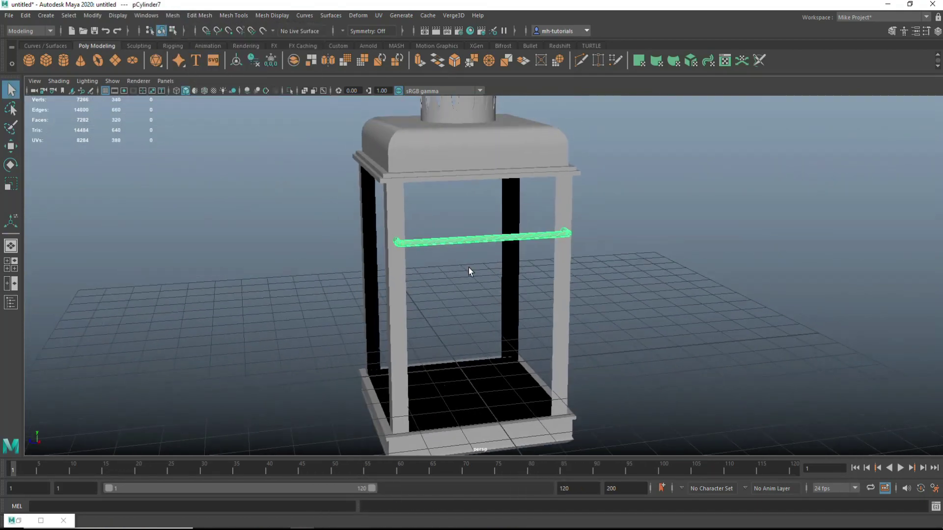
pyautogui.hotkey('ctrl', 'd')
pyautogui.press('w')
pyautogui.moveTo(497, 152); pyautogui.dragTo(506, 299)
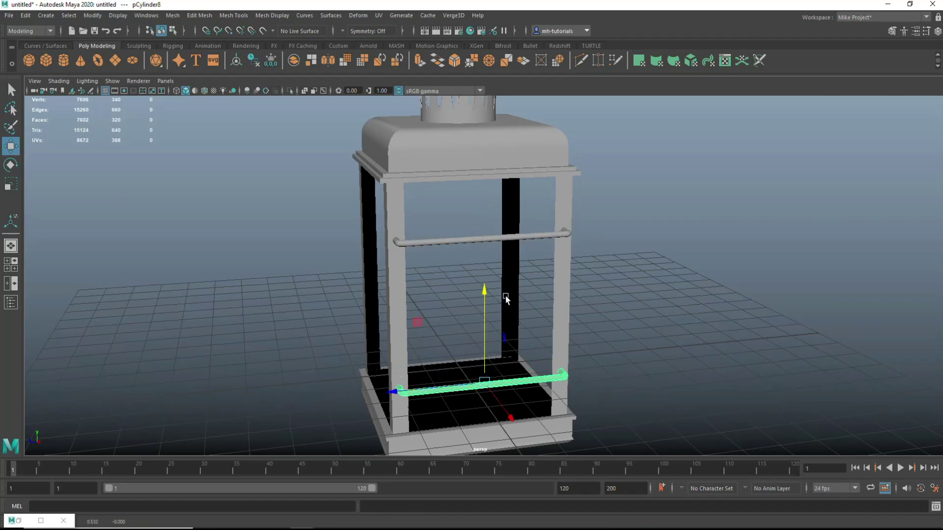
# Combine the top and bottom pipes into one object
pyautogui.click(464, 241)
pyautogui.keyDown('shift'); pyautogui.click(474, 378); pyautogui.keyUp('shift')
pyautogui.click(172, 16)
pyautogui.click(199, 49)
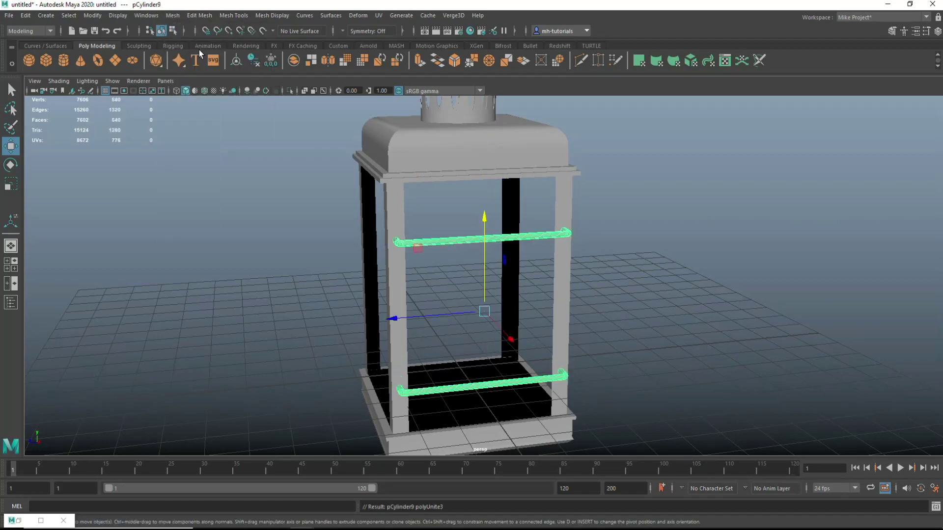
pyautogui.press('space')
pyautogui.press('space')
pyautogui.scroll(-3, 507, 241)
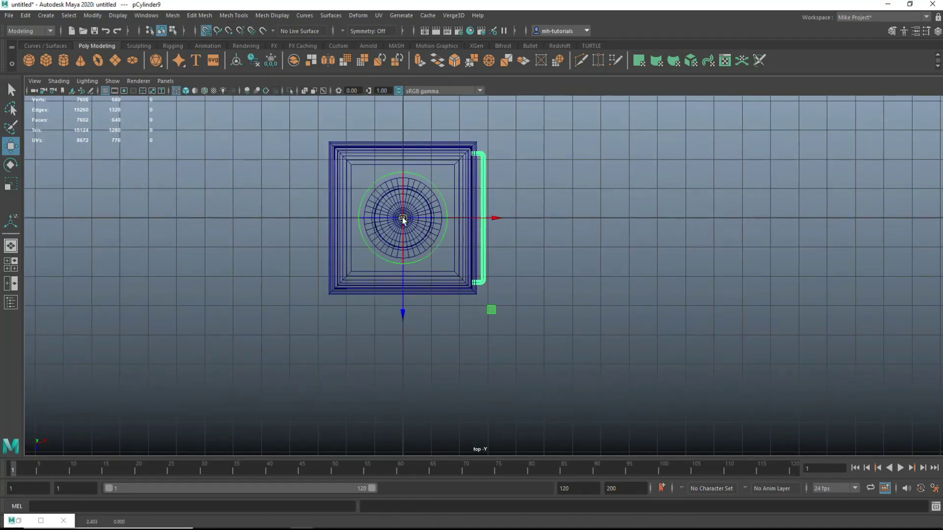
# Duplicate the combined pipes, turn the copy 90°, and repeat with Shift+D to fill all four sides
pyautogui.hotkey('ctrl', 'd')
pyautogui.press('e')
pyautogui.moveTo(455, 243); pyautogui.dragTo(481, 203)
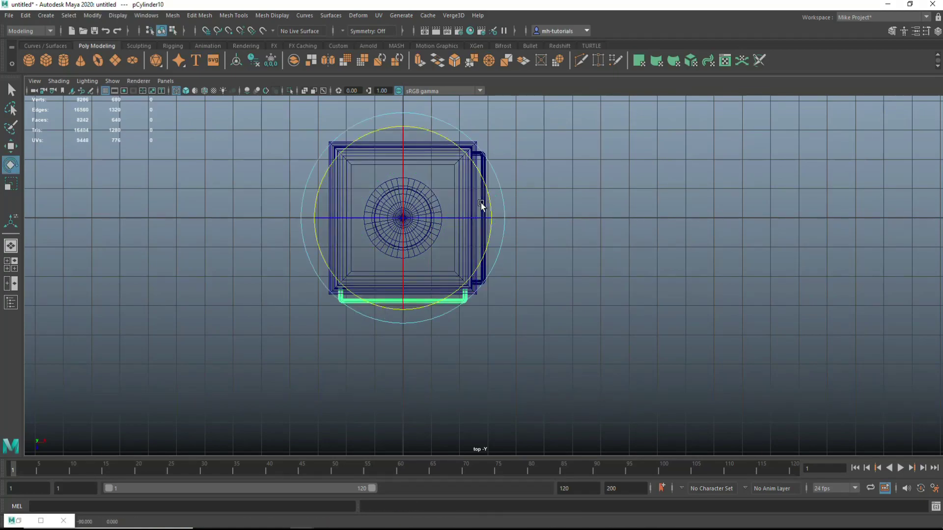
pyautogui.hotkey('shift', 'd')
pyautogui.hotkey('shift', 'd')
pyautogui.press('space')
pyautogui.press('space')
pyautogui.click(687, 270)
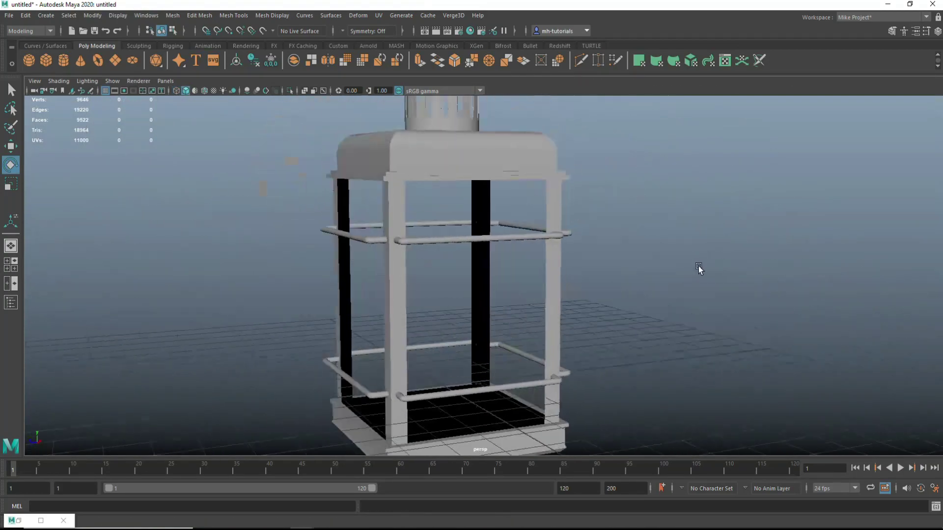
pyautogui.keyDown('alt'); pyautogui.moveTo(698, 266); pyautogui.dragTo(704, 304); pyautogui.keyUp('alt')
# Move the base down and stretch the four legs' bottom vertices to meet it
pyautogui.press('space')
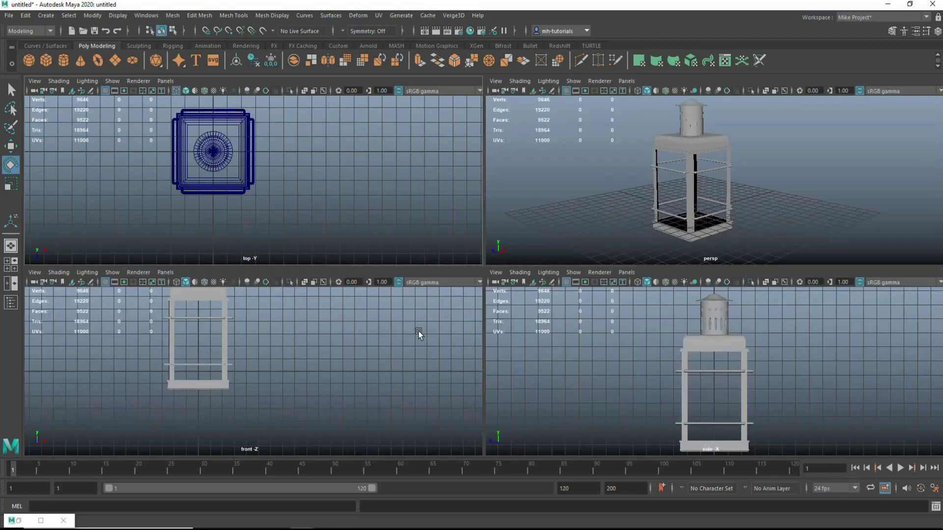
pyautogui.press('space')
pyautogui.click(554, 430)
pyautogui.keyDown('alt'); pyautogui.moveTo(555, 433); pyautogui.dragTo(565, 295, button='middle'); pyautogui.keyUp('alt')
pyautogui.press('w')
pyautogui.moveTo(502, 255); pyautogui.dragTo(502, 287)
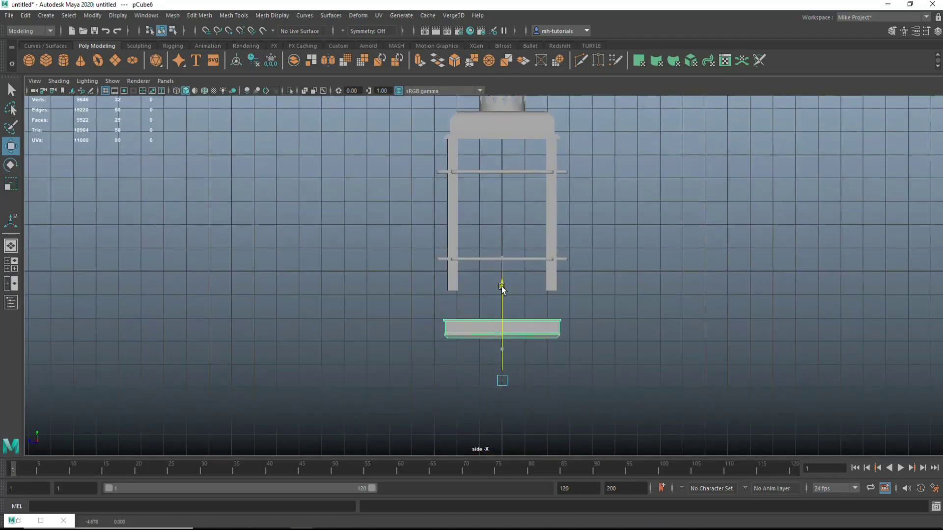
pyautogui.moveTo(421, 274); pyautogui.dragTo(620, 299)
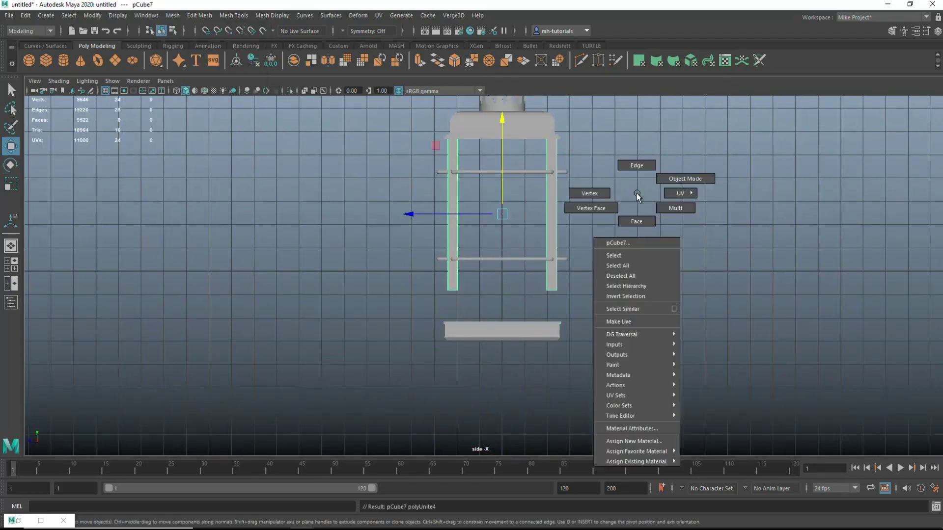
pyautogui.moveTo(636, 193); pyautogui.dragTo(590, 191, button='right')
pyautogui.moveTo(604, 315); pyautogui.dragTo(432, 280)
pyautogui.moveTo(502, 198); pyautogui.dragTo(503, 227)
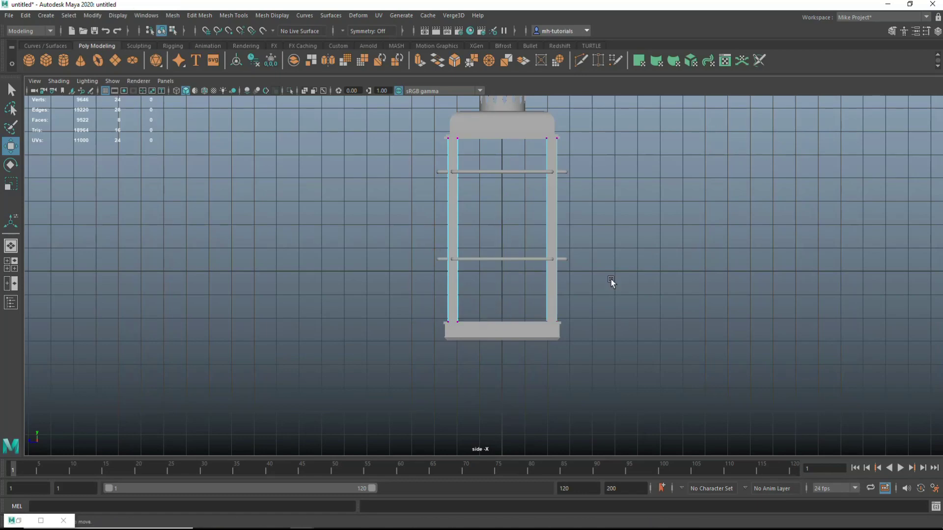
pyautogui.press('F8')
# Separate the rails into individual pieces and lower the bottom set
pyautogui.click(172, 15)
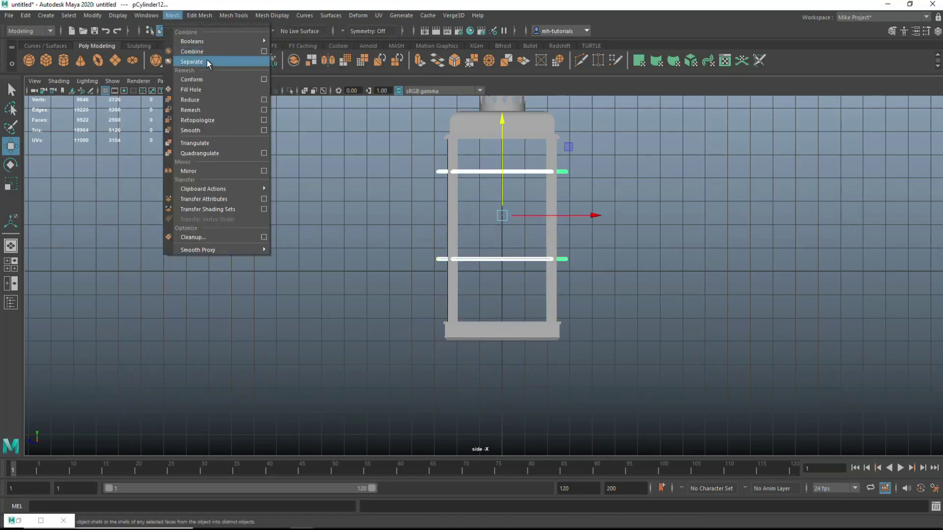
pyautogui.click(231, 64)
pyautogui.moveTo(502, 176); pyautogui.dragTo(504, 190)
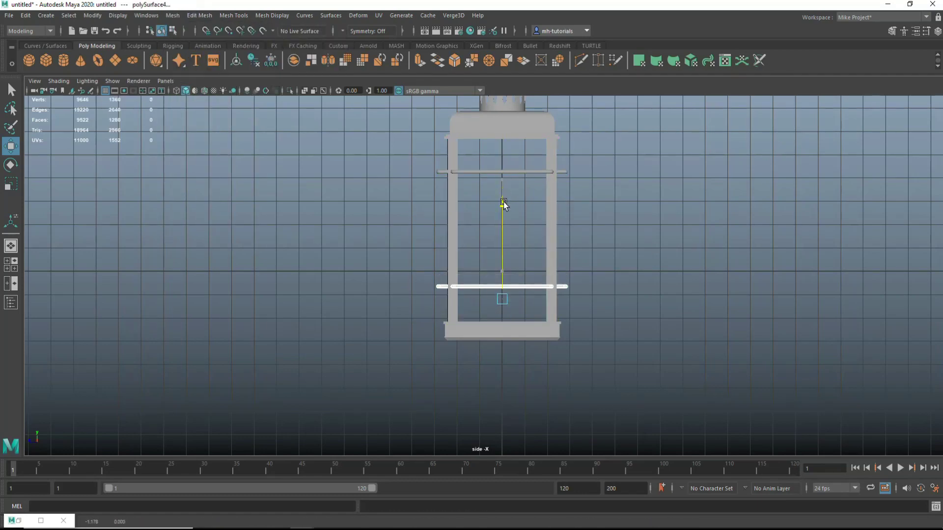
pyautogui.click(16, 266)
pyautogui.moveTo(659, 280)
pyautogui.keyDown('alt'); pyautogui.mouseDown()
pyautogui.moveTo(608, 339)
pyautogui.moveTo(651, 315)
pyautogui.moveTo(517, 243)
pyautogui.mouseUp(); pyautogui.keyUp('alt')
# Stand one rail upright, centre its pivot and move it inside the lantern
pyautogui.click(517, 243)
pyautogui.press('e')
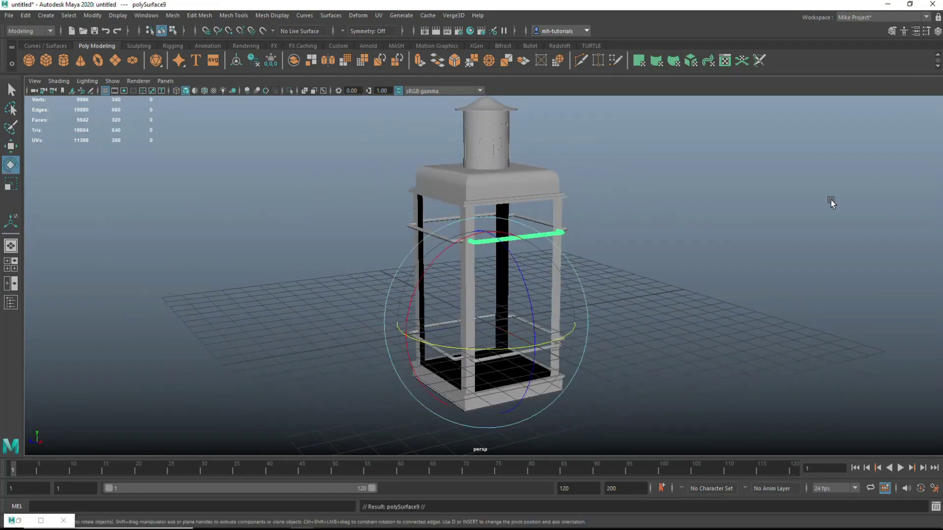
pyautogui.moveTo(435, 259); pyautogui.dragTo(487, 252)
pyautogui.click(92, 16)
pyautogui.click(108, 116)
pyautogui.press('w')
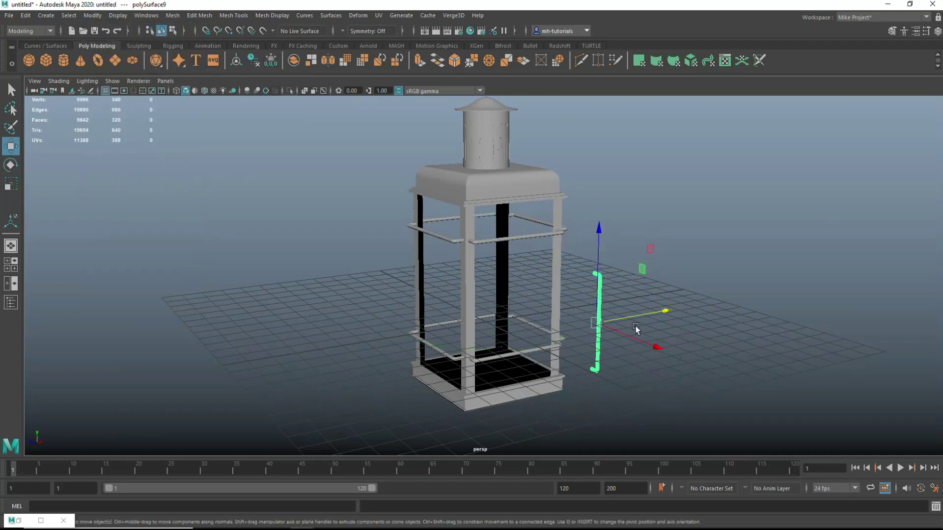
pyautogui.moveTo(659, 313); pyautogui.dragTo(660, 312)
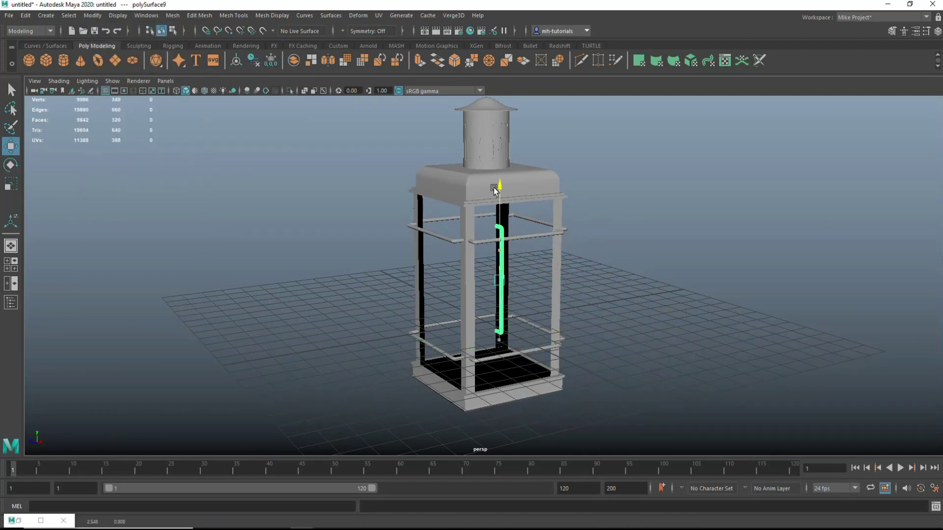
# Lower and extrude the roof platform's bottom edge loop to thicken its rim
pyautogui.scroll(6, 494, 187)
pyautogui.click(542, 240)
pyautogui.rightClick(539, 258)
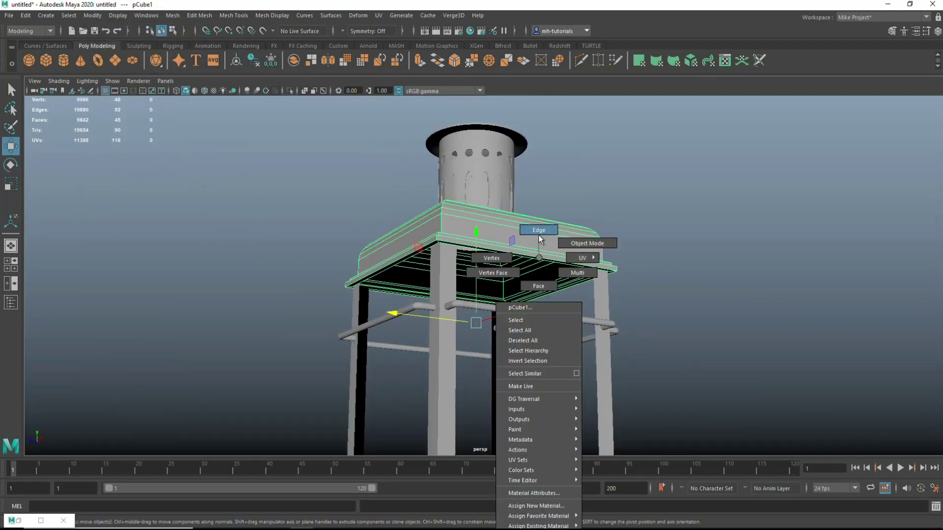
pyautogui.click(539, 235)
pyautogui.doubleClick(534, 261)
pyautogui.moveTo(477, 189); pyautogui.dragTo(477, 215)
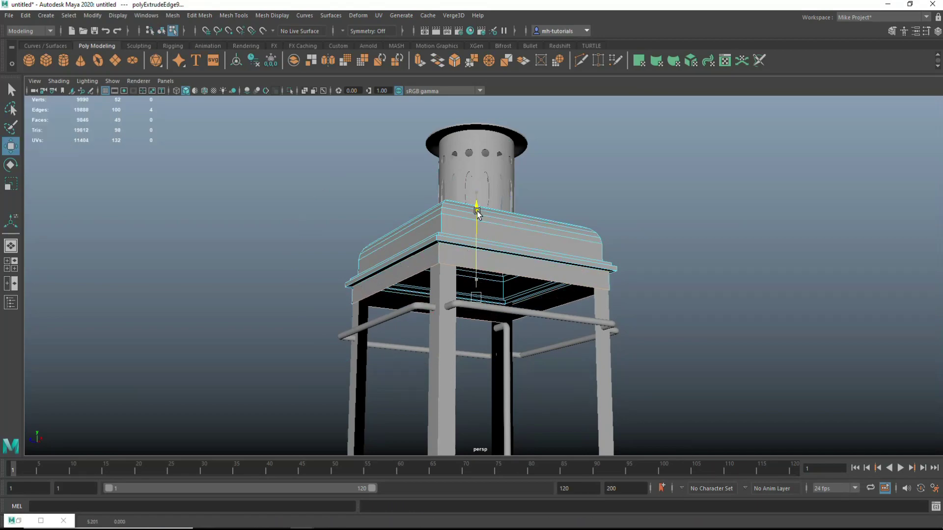
pyautogui.press('r')
pyautogui.keyDown('shift'); pyautogui.moveTo(476, 297); pyautogui.dragTo(473, 301); pyautogui.keyUp('shift')
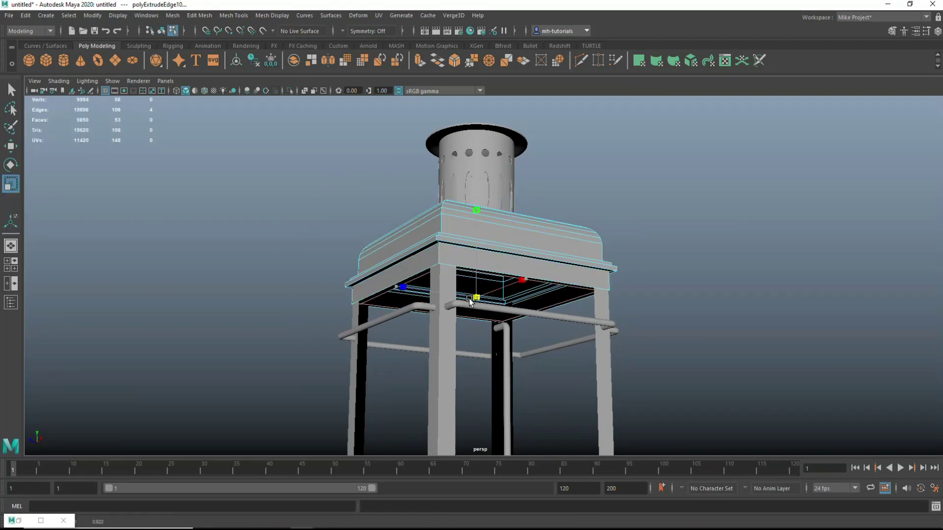
pyautogui.scroll(-5, 715, 273)
pyautogui.keyDown('alt'); pyautogui.moveTo(714, 273); pyautogui.dragTo(696, 253); pyautogui.keyUp('alt')
pyautogui.scroll(3, 590, 246)
# Raise the upright bar pipe on the lantern cage
pyautogui.click(530, 307)
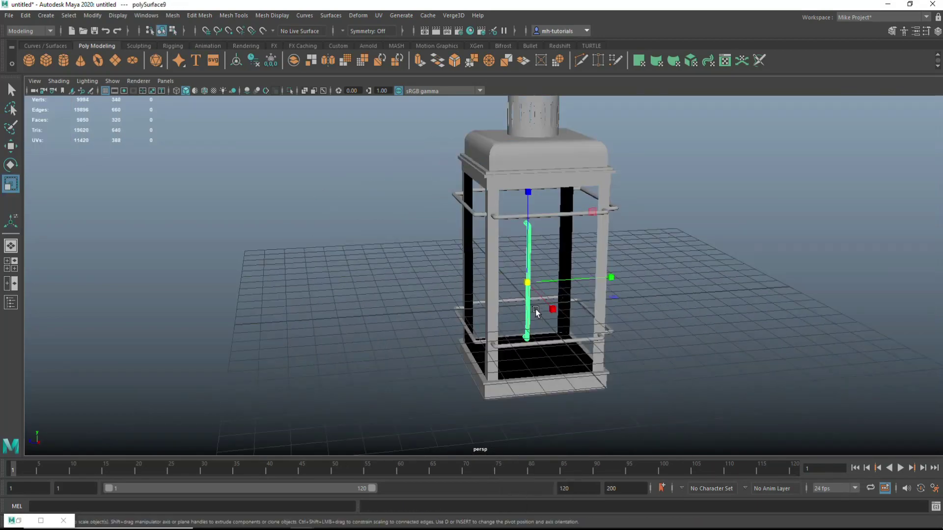
pyautogui.press('w')
pyautogui.moveTo(529, 187); pyautogui.dragTo(531, 155)
pyautogui.press('space')
pyautogui.press('space')
pyautogui.press('f')
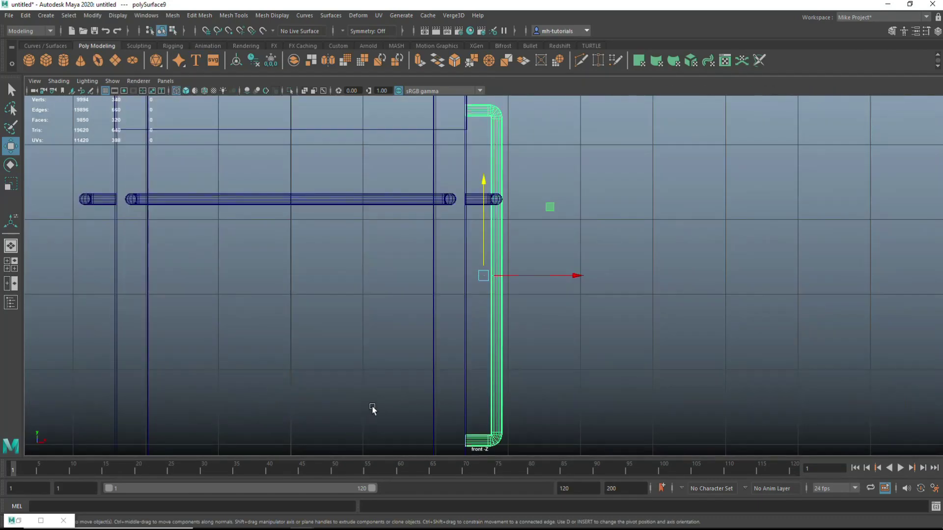
pyautogui.scroll(-3, 373, 408)
# Move the pipe's bottom corner vertices down near the lantern base
pyautogui.moveTo(598, 271); pyautogui.dragTo(552, 270, button='right')
pyautogui.scroll(-2, 492, 325)
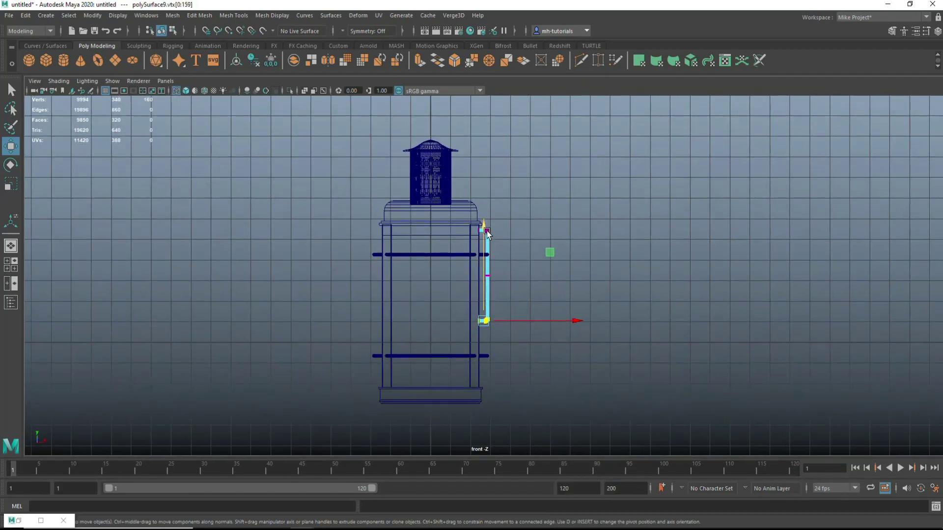
pyautogui.moveTo(471, 417); pyautogui.dragTo(497, 294)
pyautogui.moveTo(473, 382); pyautogui.dragTo(493, 401)
pyautogui.scroll(5, 463, 392)
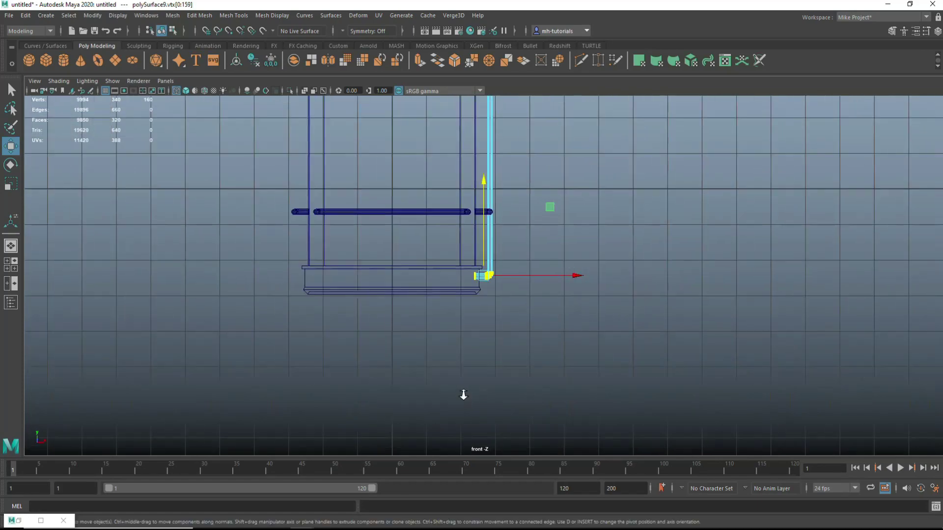
pyautogui.moveTo(628, 228); pyautogui.dragTo(555, 285, button='right')
pyautogui.press('F8')
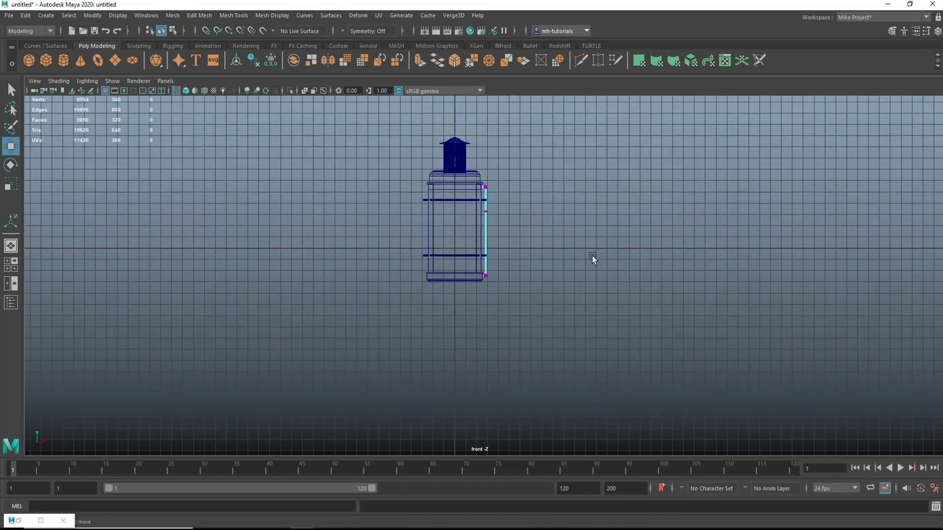
# Move the green bar into position and combine both bars into one mesh
pyautogui.press('5')
pyautogui.moveTo(120, 285)
pyautogui.keyDown('alt'); pyautogui.mouseDown()
pyautogui.moveTo(740, 288)
pyautogui.moveTo(579, 225)
pyautogui.mouseUp(); pyautogui.keyUp('alt')
pyautogui.press('F8')
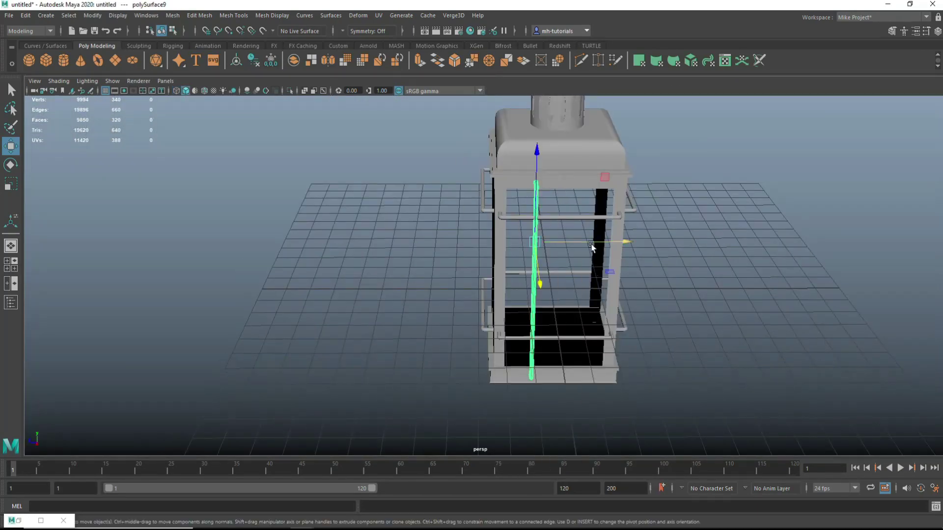
pyautogui.moveTo(629, 243); pyautogui.dragTo(677, 250)
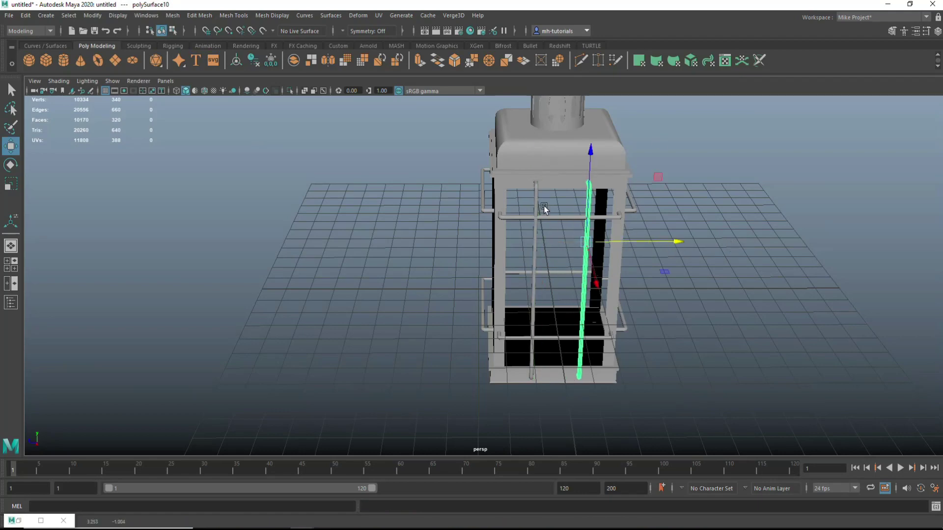
pyautogui.keyDown('shift'); pyautogui.click(544, 205); pyautogui.keyUp('shift')
pyautogui.click(173, 15)
pyautogui.click(184, 45)
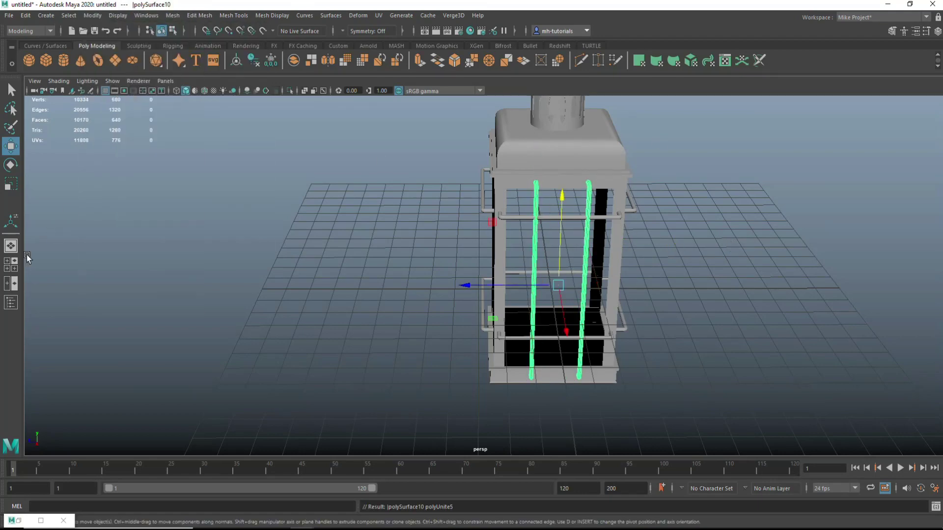
# Nudge the combined bars left, then duplicate them and rotate the copy 90° onto another side
pyautogui.press('space')
pyautogui.press('space')
pyautogui.moveTo(512, 248); pyautogui.dragTo(490, 248)
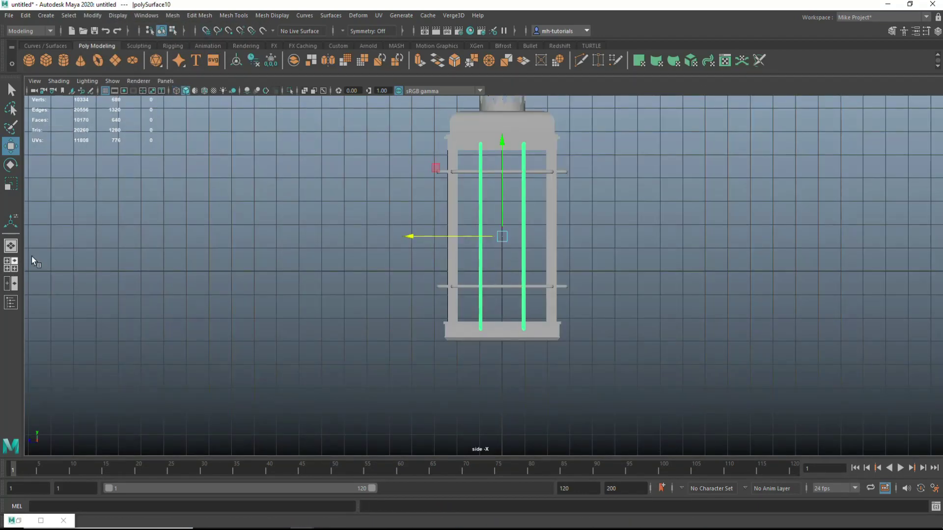
pyautogui.press('space')
pyautogui.press('space')
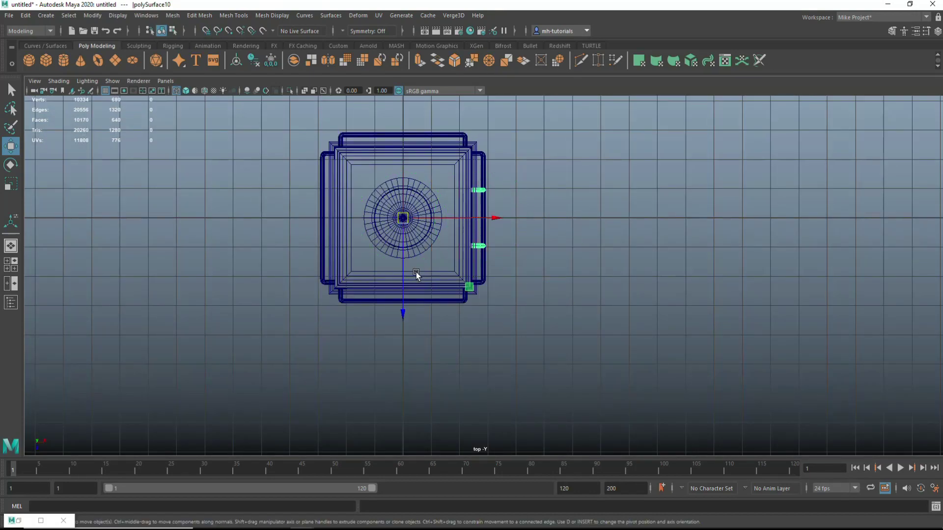
pyautogui.hotkey('ctrl', 'd')
pyautogui.press('e')
pyautogui.moveTo(535, 166); pyautogui.dragTo(493, 194)
# Clear the selection and orbit to inspect the bars on all four sides
pyautogui.press('space')
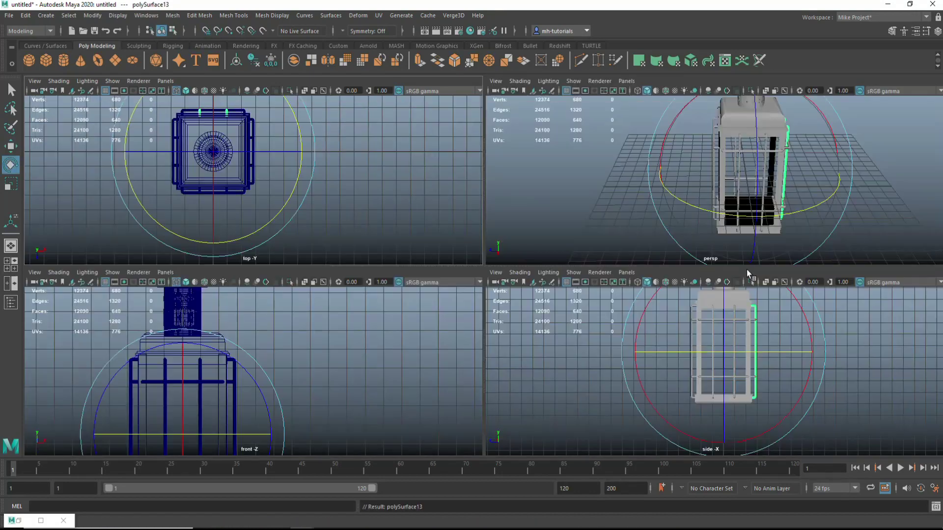
pyautogui.press('space')
pyautogui.click(678, 316)
pyautogui.moveTo(677, 316)
pyautogui.keyDown('alt'); pyautogui.mouseDown()
pyautogui.moveTo(683, 303)
pyautogui.moveTo(674, 331)
pyautogui.moveTo(686, 306)
pyautogui.mouseUp(); pyautogui.keyUp('alt')
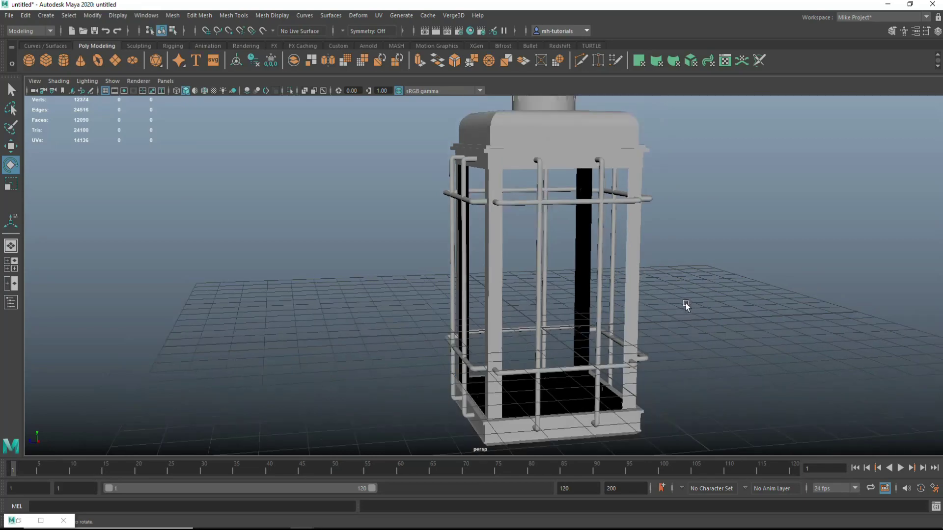
pyautogui.keyDown('alt'); pyautogui.moveTo(677, 353); pyautogui.dragTo(85, 72); pyautogui.keyUp('alt')
# Turn a new sphere into a hemisphere dome with a short extruded rim
pyautogui.click(33, 65)
pyautogui.press('w')
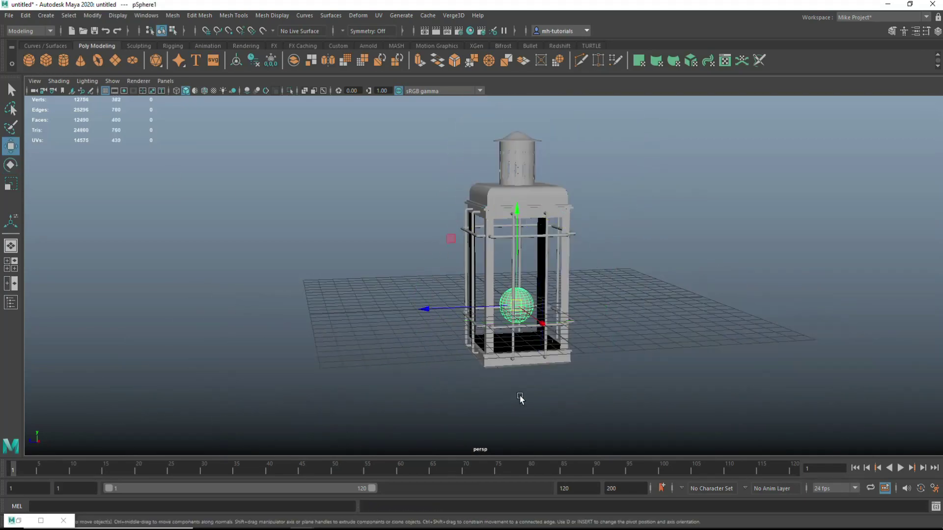
pyautogui.moveTo(543, 347)
pyautogui.mouseDown()
pyautogui.moveTo(624, 406)
pyautogui.moveTo(350, 392)
pyautogui.mouseUp()
pyautogui.press('space')
pyautogui.press('space')
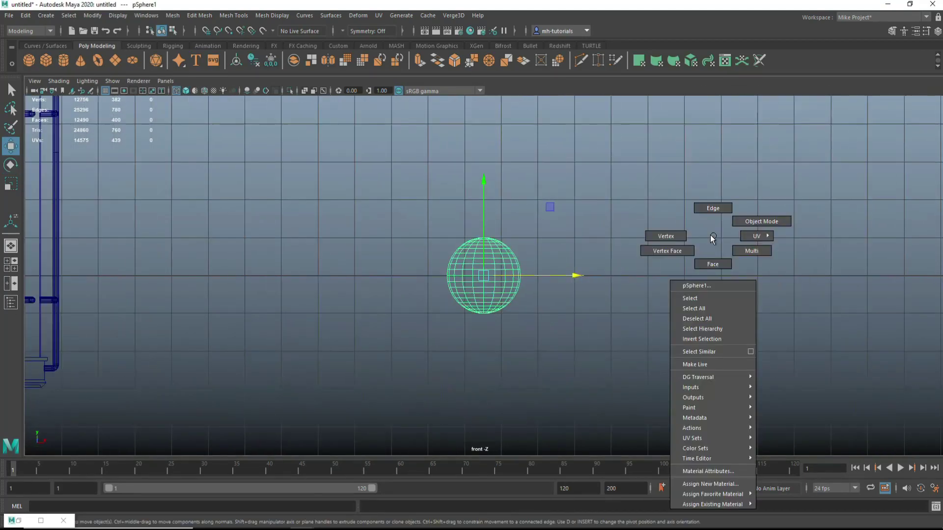
pyautogui.moveTo(712, 236); pyautogui.dragTo(711, 263, button='right')
pyautogui.moveTo(353, 329); pyautogui.dragTo(597, 272)
pyautogui.press('Delete')
pyautogui.moveTo(496, 307)
pyautogui.mouseDown(button='right')
pyautogui.moveTo(473, 260)
pyautogui.moveTo(484, 169)
pyautogui.mouseUp(button='right')
pyautogui.doubleClick(467, 263)
pyautogui.moveTo(484, 169); pyautogui.dragTo(484, 183)
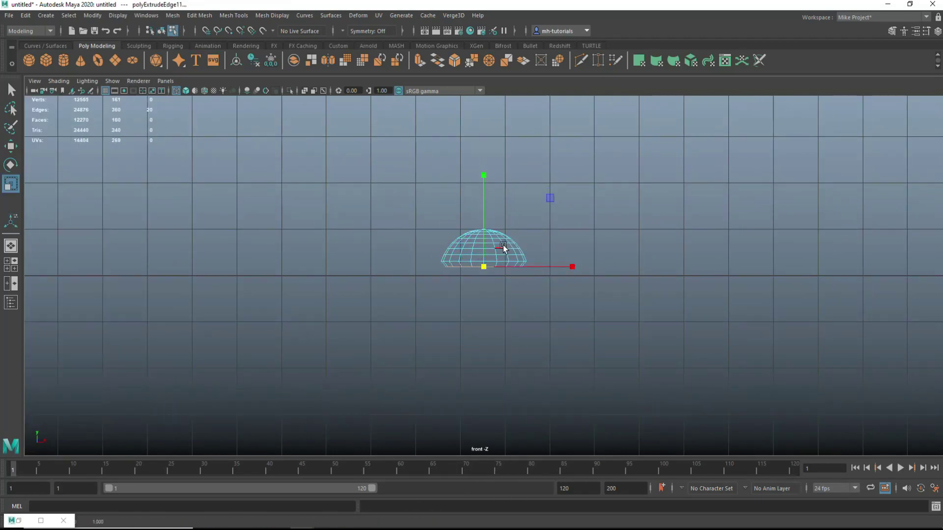
pyautogui.press('F8')
# Move the dome to the lantern's side, rotate it 90° outward and lower it to base height
pyautogui.scroll(-4, 218, 328)
pyautogui.press('w')
pyautogui.moveTo(583, 299); pyautogui.dragTo(302, 302, button='middle')
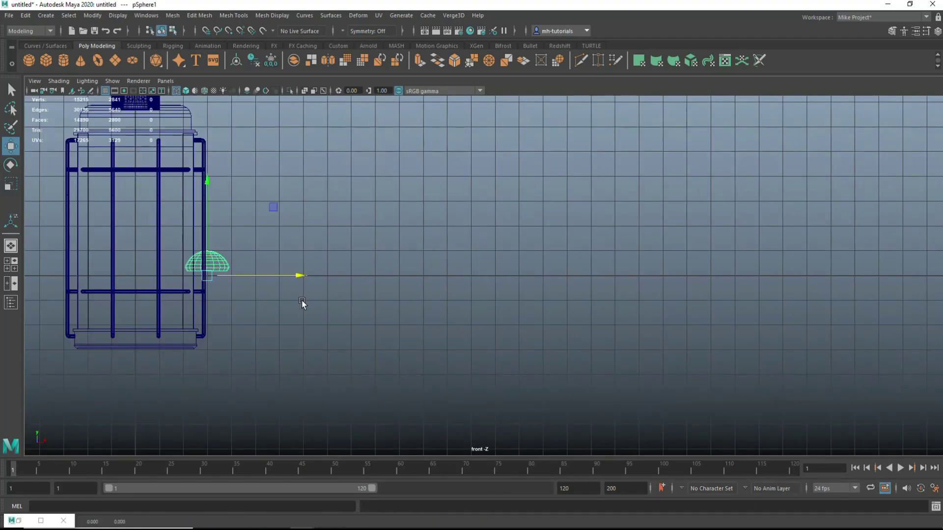
pyautogui.press('e')
pyautogui.moveTo(264, 217); pyautogui.dragTo(301, 328)
pyautogui.press('w')
pyautogui.moveTo(207, 366); pyautogui.dragTo(206, 439)
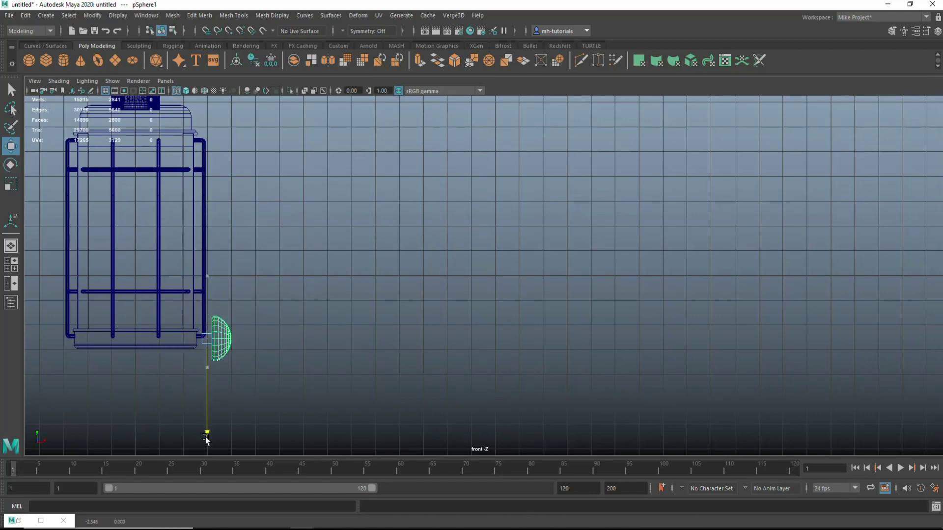
# Slide the dome along the base edge to the base corner
pyautogui.press('r')
pyautogui.press('space')
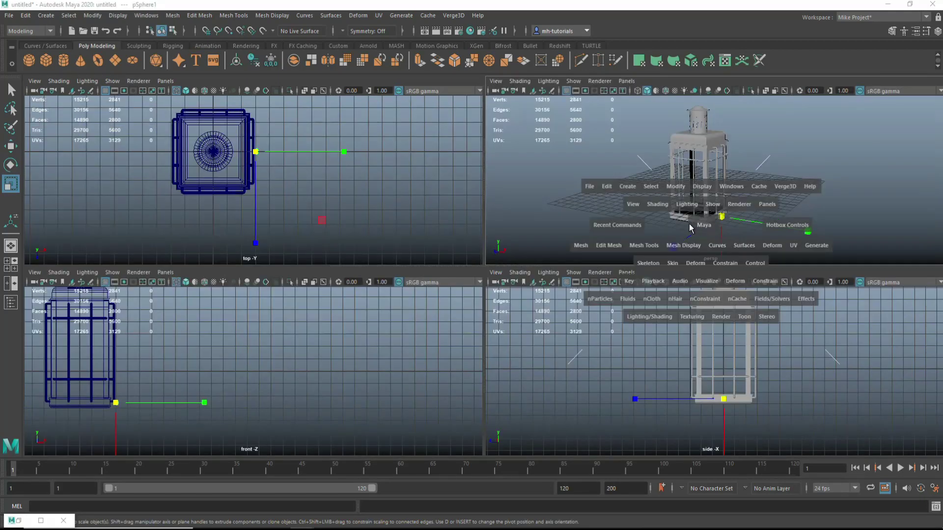
pyautogui.press('space')
pyautogui.press('f')
pyautogui.moveTo(545, 278)
pyautogui.keyDown('alt'); pyautogui.mouseDown()
pyautogui.moveTo(493, 285)
pyautogui.moveTo(502, 303)
pyautogui.mouseUp(); pyautogui.keyUp('alt')
pyautogui.press('w')
pyautogui.moveTo(502, 302); pyautogui.dragTo(310, 309, button='middle')
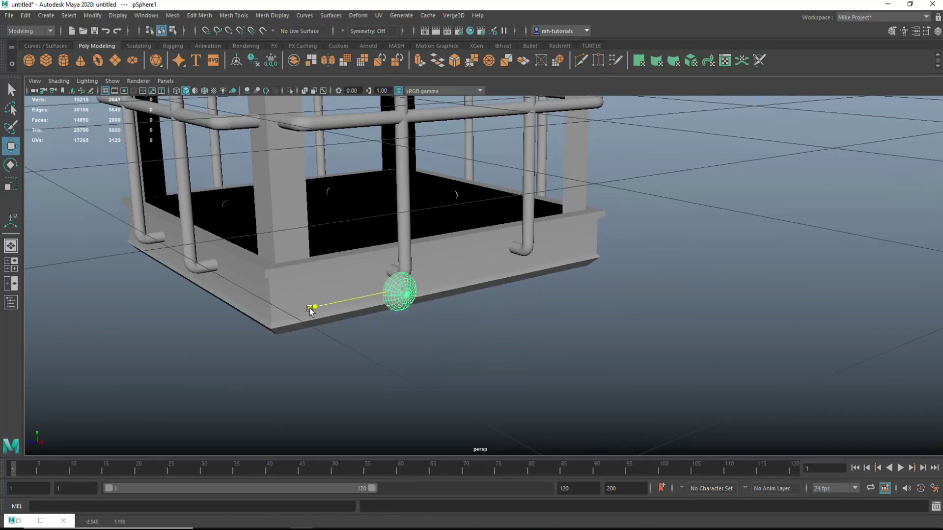
pyautogui.press('w')
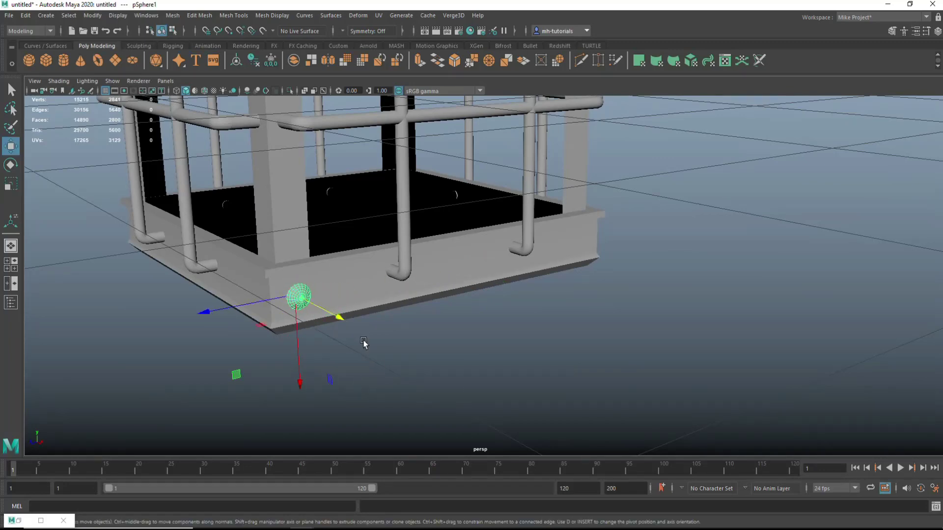
pyautogui.moveTo(341, 318); pyautogui.dragTo(347, 323)
# Duplicate the dome to the other end of the base and combine both domes
pyautogui.hotkey('ctrl', 'd')
pyautogui.press('space')
pyautogui.press('space')
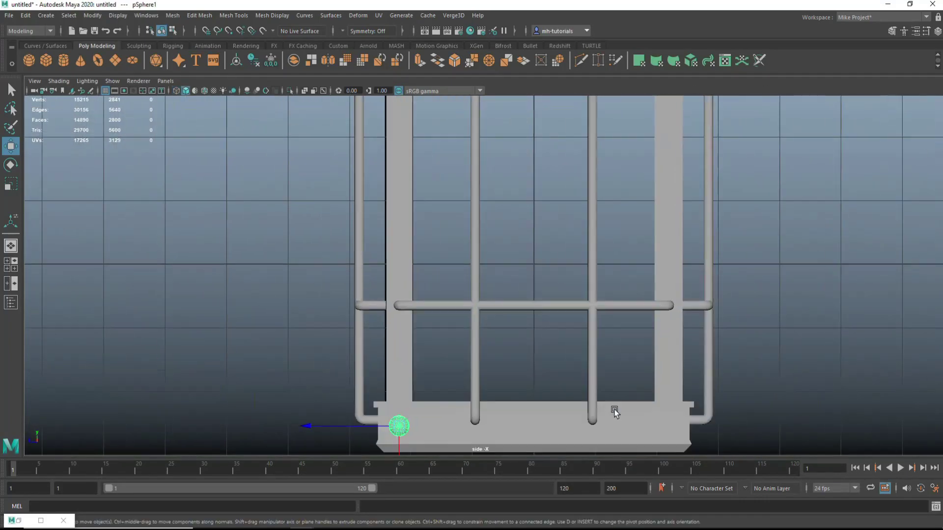
pyautogui.scroll(-3, 561, 279)
pyautogui.moveTo(301, 288); pyautogui.dragTo(476, 305)
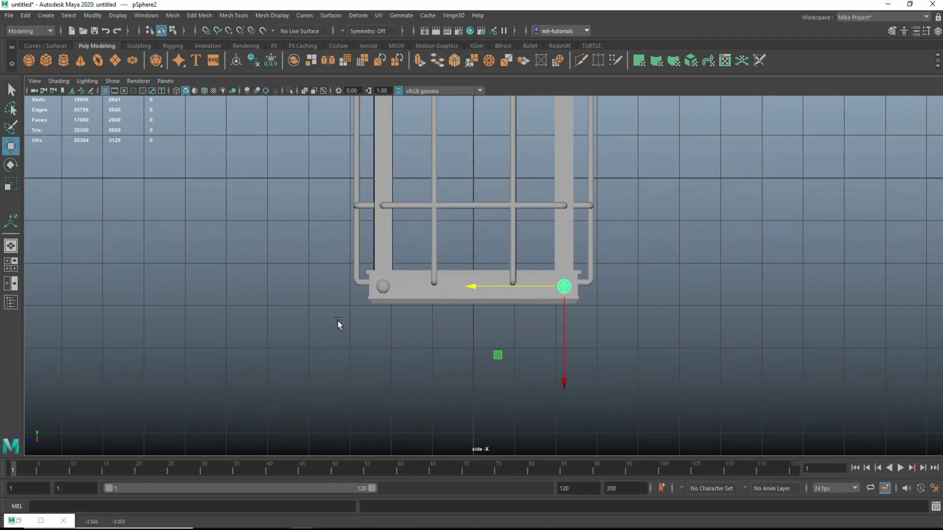
pyautogui.keyDown('shift'); pyautogui.click(383, 287); pyautogui.keyUp('shift')
pyautogui.click(172, 15)
pyautogui.click(189, 43)
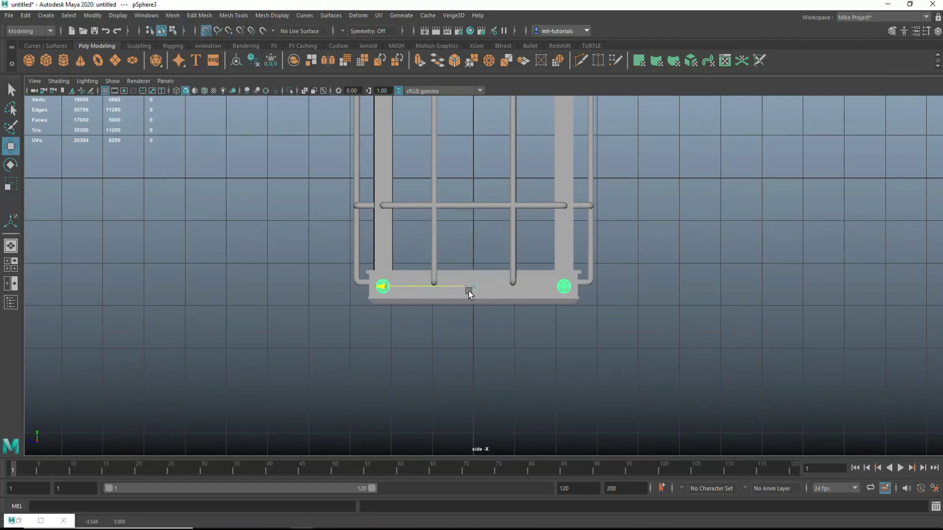
# Center the dome pair's pivot on the lantern, then duplicate and rotate the copy 90°
pyautogui.press('space')
pyautogui.press('space')
pyautogui.press('d')
pyautogui.moveTo(567, 216); pyautogui.dragTo(450, 271)
pyautogui.press('d')
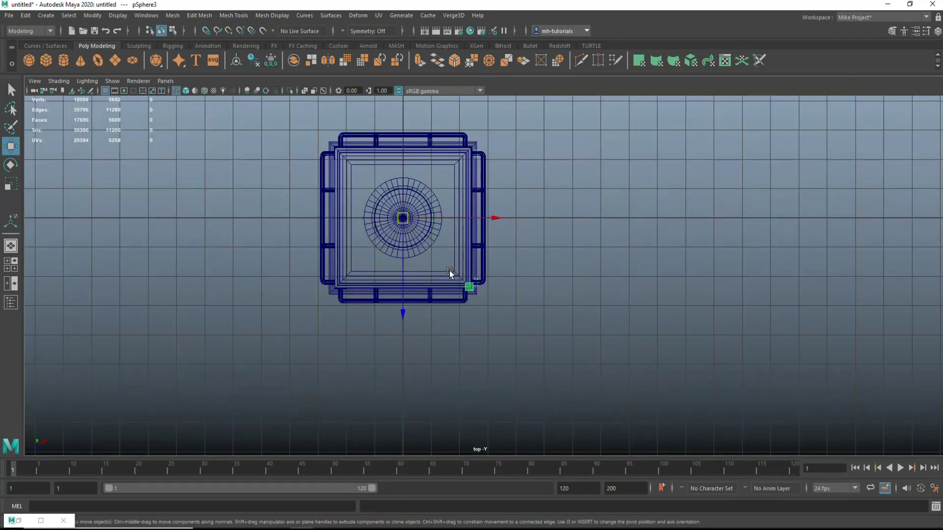
pyautogui.hotkey('ctrl', 'd')
pyautogui.press('e')
pyautogui.moveTo(493, 212); pyautogui.dragTo(487, 248)
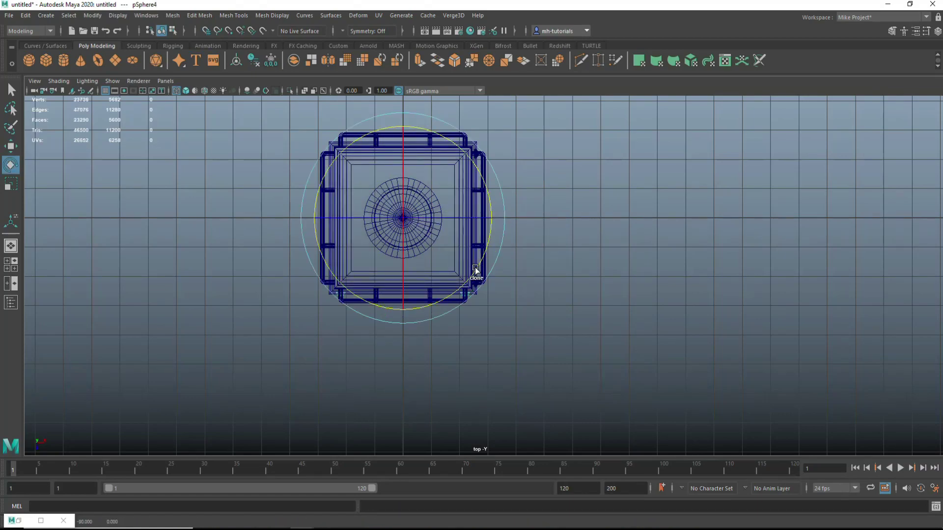
# Duplicate the base rivet pairs and raise the copies to the lantern's top band
pyautogui.click(16, 264)
pyautogui.keyDown('alt'); pyautogui.moveTo(745, 297); pyautogui.dragTo(217, 272); pyautogui.keyUp('alt')
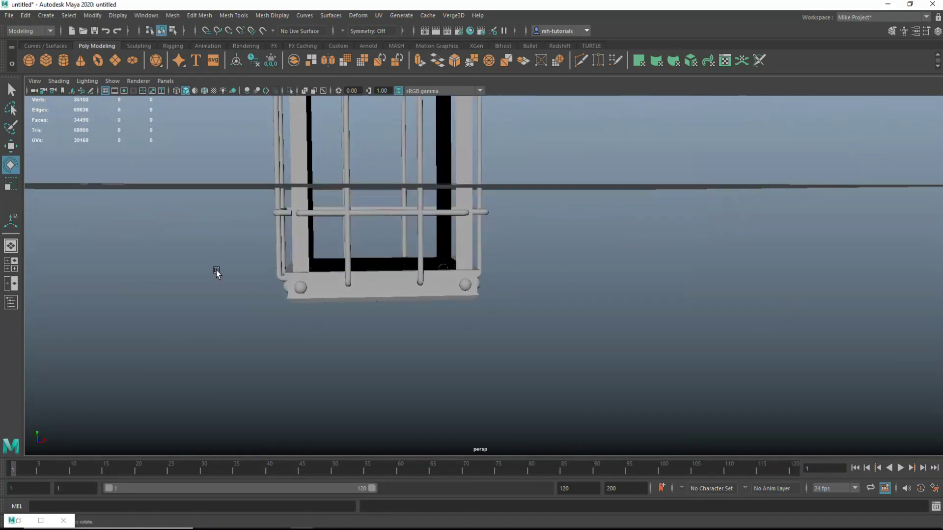
pyautogui.click(386, 299)
pyautogui.click(329, 337)
pyautogui.click(411, 280)
pyautogui.moveTo(329, 337)
pyautogui.keyDown('alt'); pyautogui.mouseDown()
pyautogui.moveTo(411, 280)
pyautogui.moveTo(141, 293)
pyautogui.moveTo(467, 324)
pyautogui.mouseUp(); pyautogui.keyUp('alt')
pyautogui.scroll(3, 468, 324)
pyautogui.keyDown('shift'); pyautogui.click(564, 319); pyautogui.keyUp('shift')
pyautogui.moveTo(565, 320)
pyautogui.keyDown('alt'); pyautogui.mouseDown()
pyautogui.moveTo(461, 370)
pyautogui.moveTo(590, 252)
pyautogui.moveTo(627, 323)
pyautogui.mouseUp(); pyautogui.keyUp('alt')
pyautogui.hotkey('ctrl', 'd')
pyautogui.press('w')
pyautogui.moveTo(497, 269); pyautogui.dragTo(486, 93)
# Clear the selection and orbit around the lantern to inspect the rivets
pyautogui.scroll(5, 457, 138)
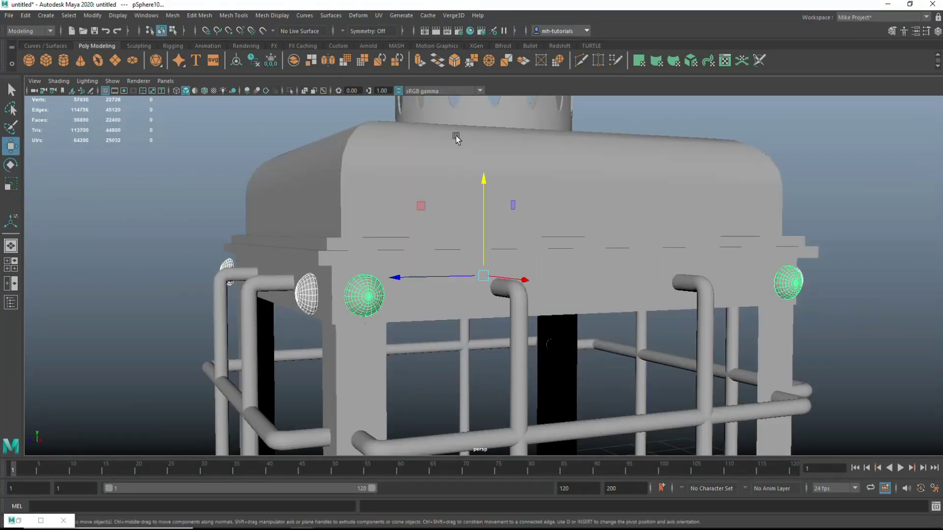
pyautogui.click(817, 219)
pyautogui.scroll(-5, 659, 309)
pyautogui.moveTo(656, 306)
pyautogui.keyDown('alt'); pyautogui.mouseDown()
pyautogui.moveTo(663, 341)
pyautogui.moveTo(643, 346)
pyautogui.moveTo(623, 370)
pyautogui.mouseUp(); pyautogui.keyUp('alt')
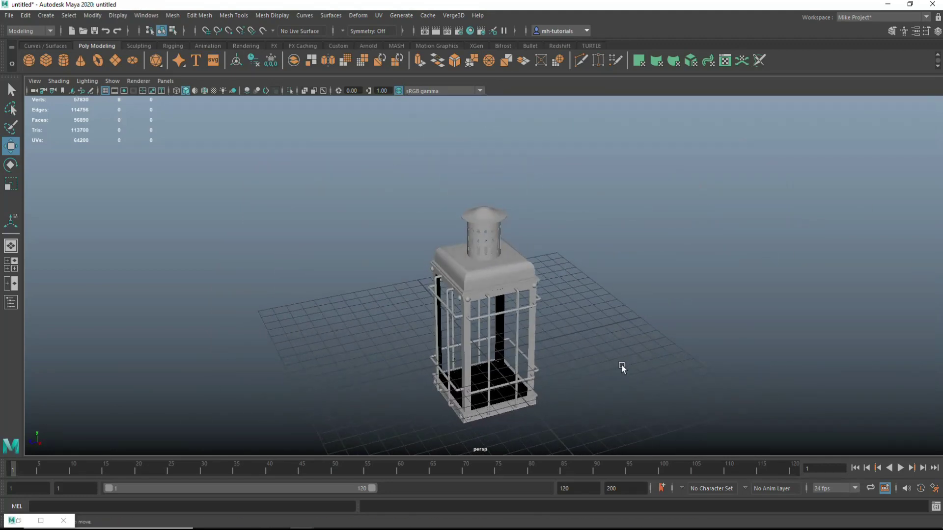
pyautogui.scroll(3, 617, 339)
pyautogui.scroll(5, 606, 297)
pyautogui.keyDown('alt'); pyautogui.moveTo(606, 297); pyautogui.dragTo(330, 348, button='middle'); pyautogui.keyUp('alt')
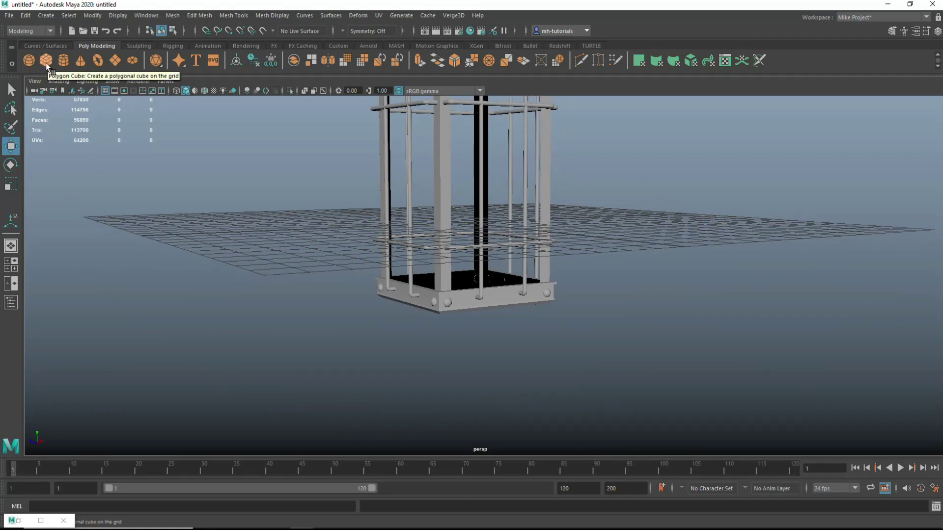
pyautogui.scroll(-3, 200, 272)
pyautogui.scroll(3, 394, 369)
pyautogui.scroll(2, 473, 366)
pyautogui.scroll(2, 458, 301)
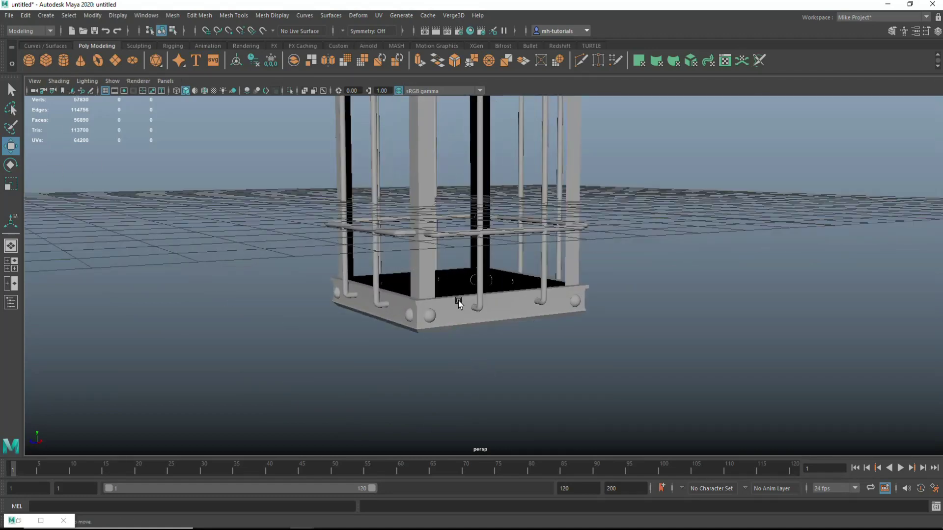
# Raise three bottom rivets slightly, then add a torus beside the lantern
pyautogui.click(458, 301)
pyautogui.press('space')
pyautogui.press('space')
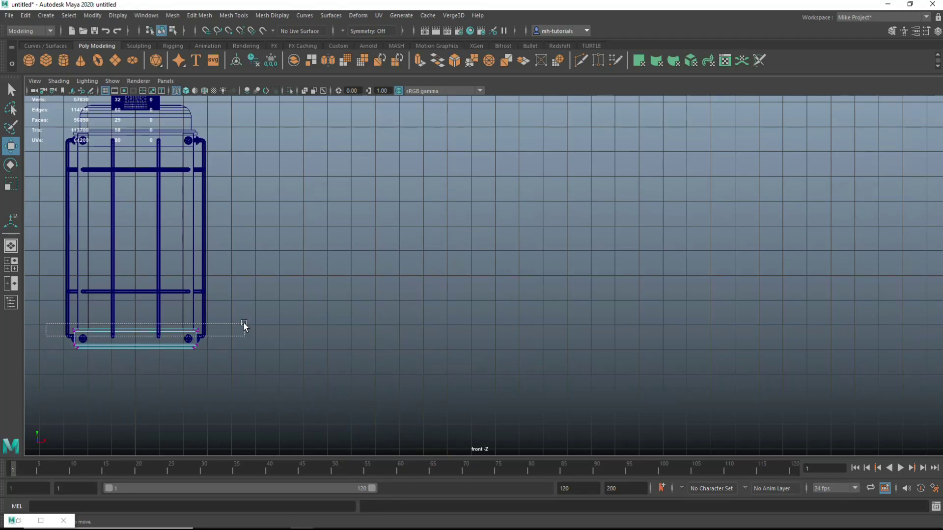
pyautogui.moveTo(244, 324); pyautogui.dragTo(244, 324)
pyautogui.scroll(3, 266, 367)
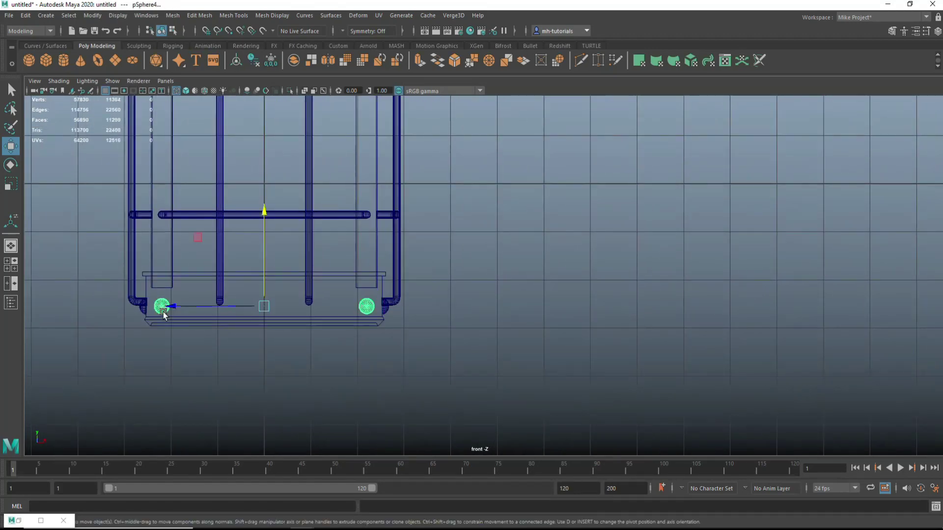
pyautogui.keyDown('shift'); pyautogui.click(387, 311); pyautogui.keyUp('shift')
pyautogui.moveTo(264, 211); pyautogui.dragTo(264, 208)
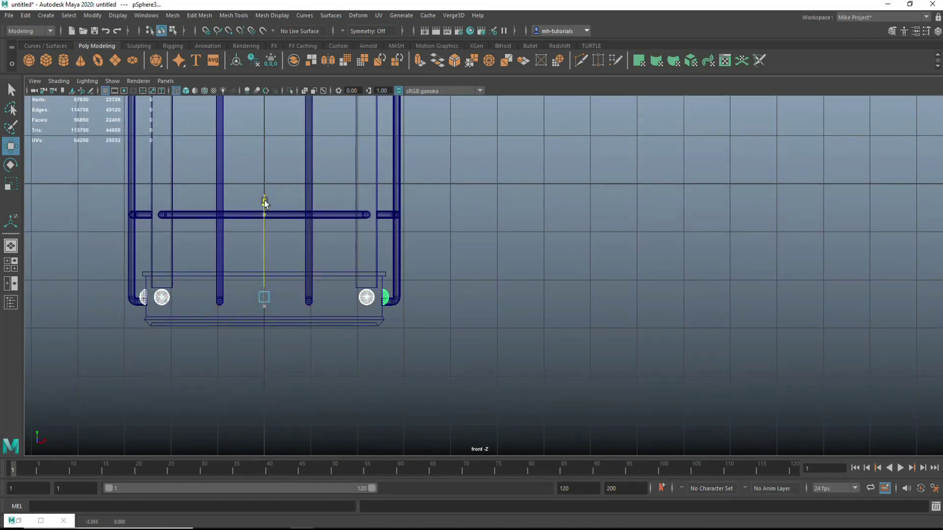
pyautogui.press('space')
pyautogui.press('space')
pyautogui.click(665, 349)
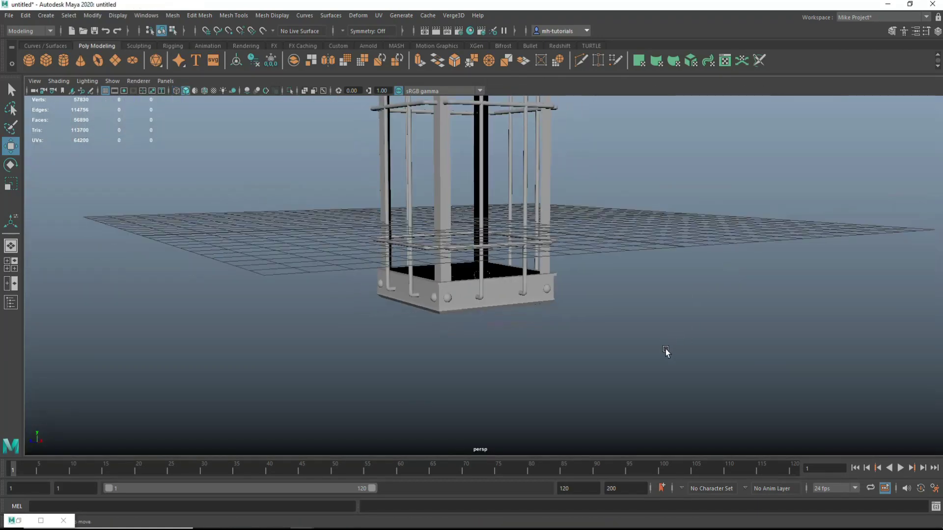
pyautogui.moveTo(666, 349)
pyautogui.keyDown('alt'); pyautogui.mouseDown()
pyautogui.moveTo(594, 347)
pyautogui.moveTo(607, 371)
pyautogui.moveTo(596, 362)
pyautogui.mouseUp(); pyautogui.keyUp('alt')
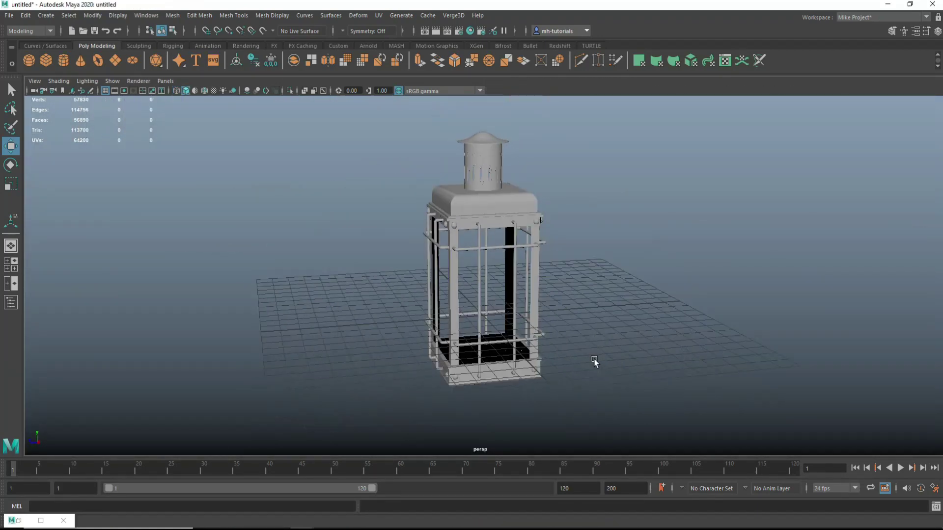
pyautogui.click(98, 61)
# Stand the torus upright beside the lantern and set its section radius to 0.2
pyautogui.moveTo(391, 325); pyautogui.dragTo(274, 347)
pyautogui.press('e')
pyautogui.moveTo(326, 269)
pyautogui.mouseDown()
pyautogui.moveTo(349, 354)
pyautogui.moveTo(393, 344)
pyautogui.mouseUp()
pyautogui.hotkey('ctrl', 'a')
pyautogui.click(785, 77)
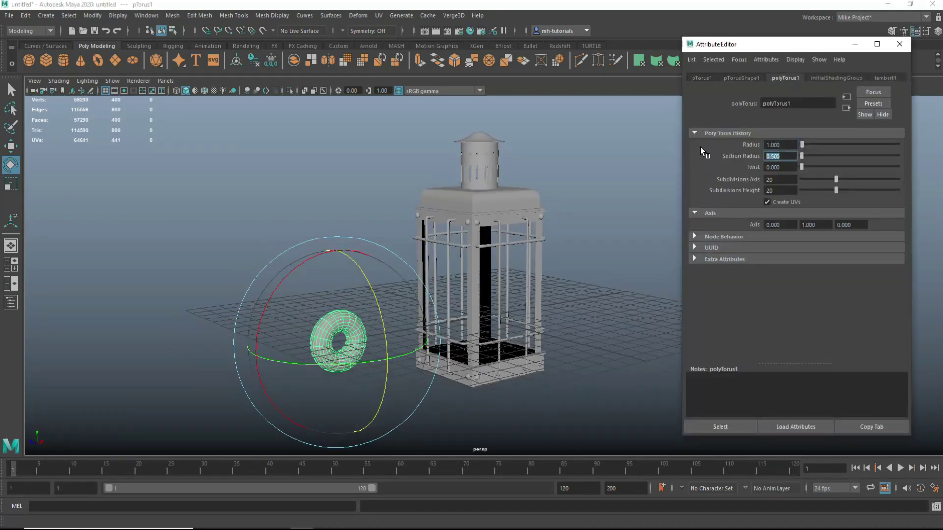
pyautogui.write('0.2')
pyautogui.press('Return')
pyautogui.press('r')
# Shrink the torus to about a third and raise it to the lantern top
pyautogui.moveTo(339, 341)
pyautogui.mouseDown()
pyautogui.moveTo(316, 347)
pyautogui.moveTo(377, 344)
pyautogui.mouseUp()
pyautogui.press('w')
pyautogui.moveTo(440, 223); pyautogui.dragTo(441, 103)
pyautogui.press('f')
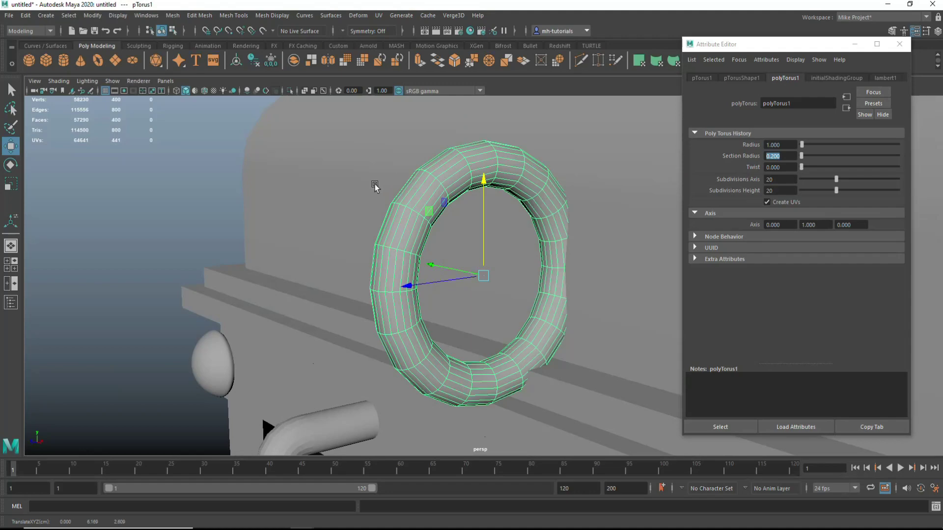
pyautogui.keyDown('alt'); pyautogui.moveTo(375, 187); pyautogui.dragTo(238, 246, button='right'); pyautogui.keyUp('alt')
pyautogui.keyDown('alt'); pyautogui.moveTo(238, 247); pyautogui.dragTo(344, 256); pyautogui.keyUp('alt')
# Lower the ring onto the lantern's top edge and turn it to face forward
pyautogui.moveTo(480, 216); pyautogui.dragTo(474, 275)
pyautogui.keyDown('alt'); pyautogui.moveTo(474, 275); pyautogui.dragTo(447, 360, button='right'); pyautogui.keyUp('alt')
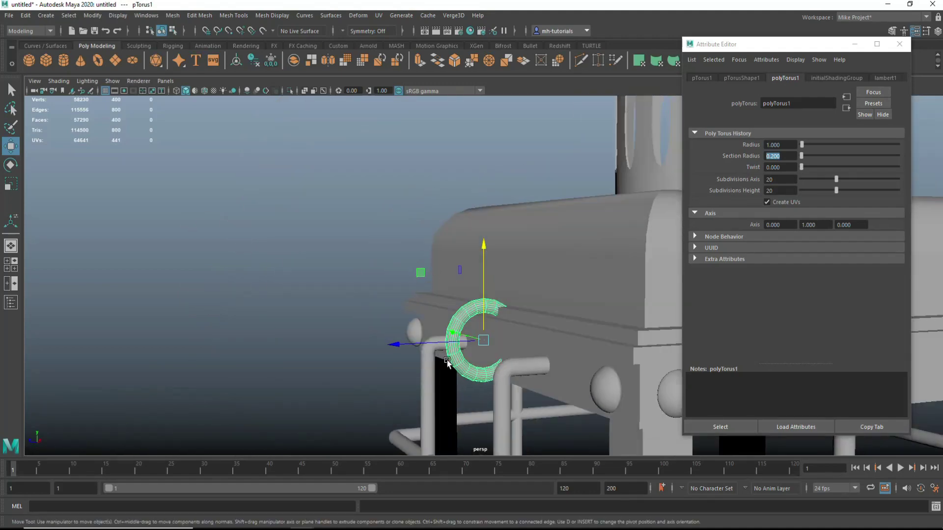
pyautogui.press('e')
pyautogui.moveTo(447, 361); pyautogui.dragTo(433, 314)
pyautogui.press('w')
pyautogui.moveTo(396, 343); pyautogui.dragTo(314, 339)
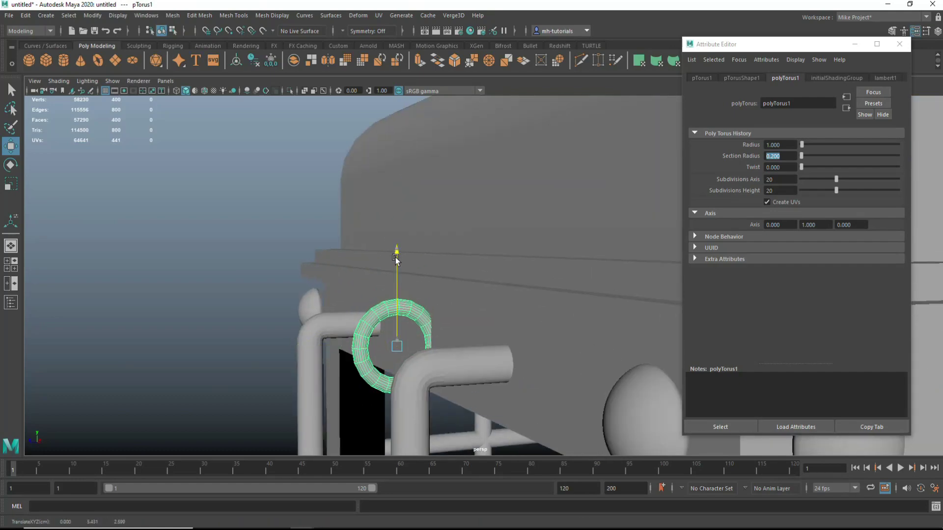
pyautogui.moveTo(315, 339)
pyautogui.keyDown('alt'); pyautogui.mouseDown(button='right')
pyautogui.moveTo(420, 335)
pyautogui.moveTo(403, 338)
pyautogui.mouseUp(button='right'); pyautogui.keyUp('alt')
pyautogui.click(185, 232)
pyautogui.hotkey('ctrl', 'z')
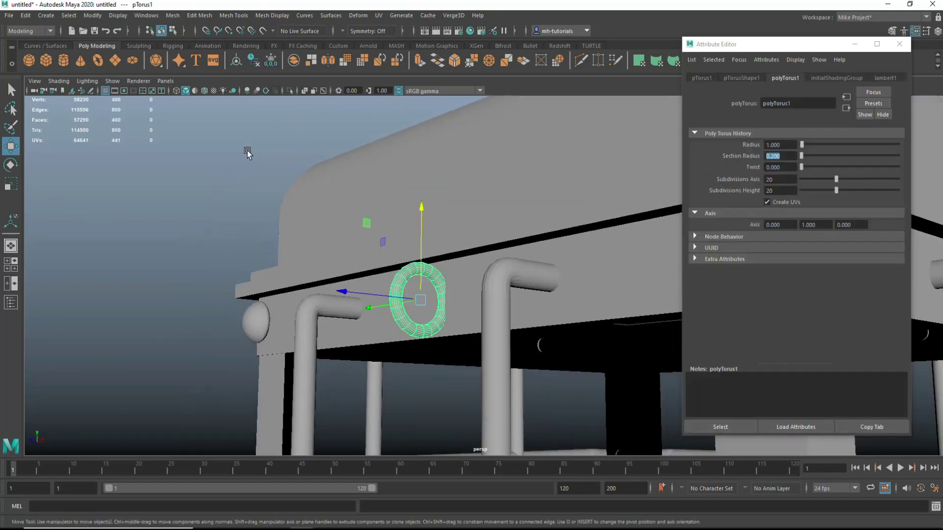
# Smooth the ring with Mesh > Smooth
pyautogui.click(172, 15)
pyautogui.click(190, 130)
pyautogui.scroll(-5, 252, 285)
pyautogui.keyDown('alt'); pyautogui.moveTo(252, 285); pyautogui.dragTo(241, 317); pyautogui.keyUp('alt')
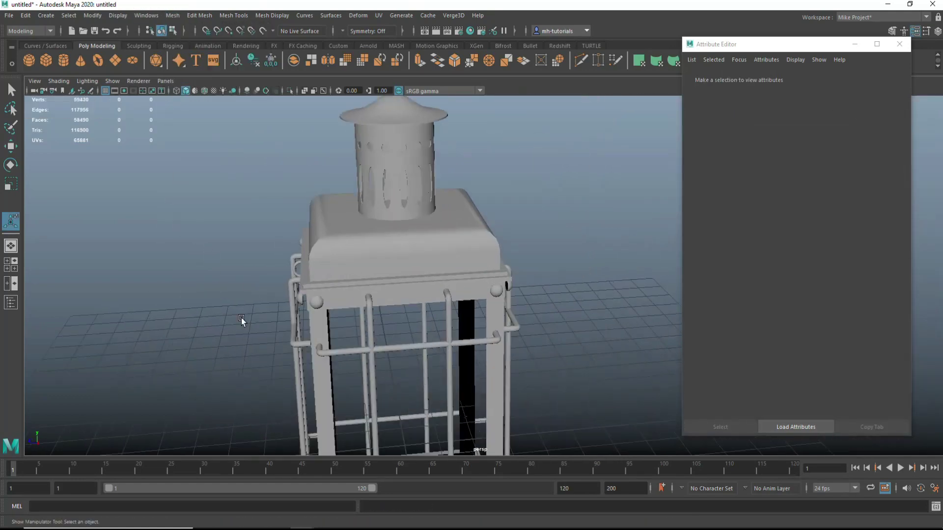
pyautogui.scroll(3, 290, 281)
# Pivot the ring on the lantern centre, duplicate it and rotate the copy around
pyautogui.press('space')
pyautogui.press('space')
pyautogui.press('w')
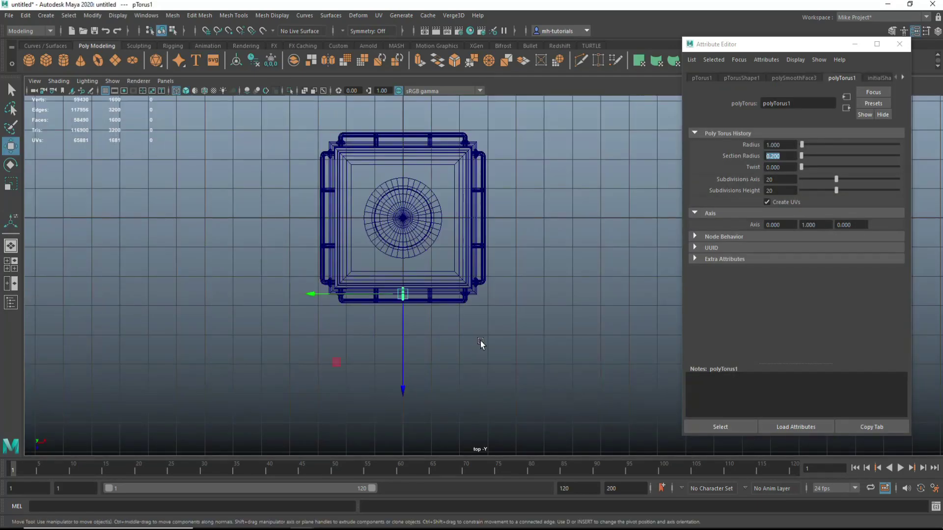
pyautogui.press('d')
pyautogui.hotkey('ctrl', 'd')
pyautogui.press('e')
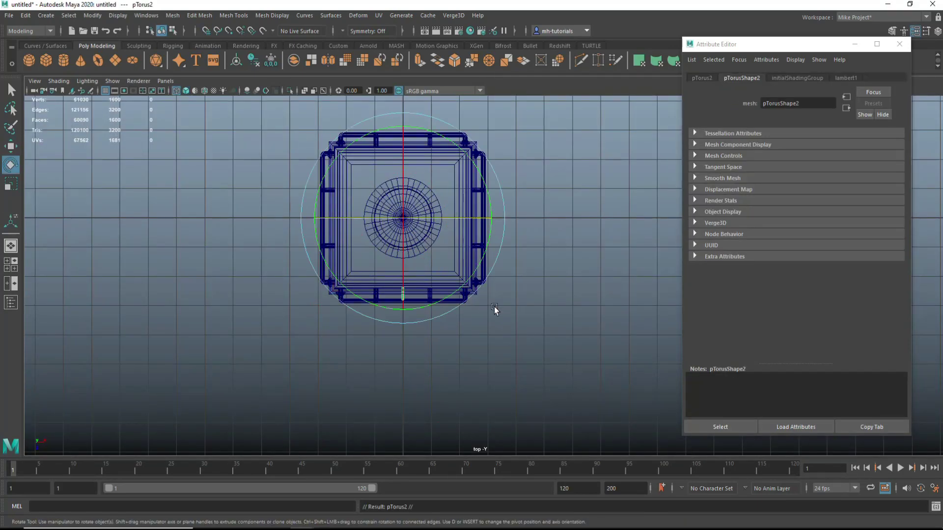
pyautogui.moveTo(431, 129); pyautogui.dragTo(530, 232)
pyautogui.press('space')
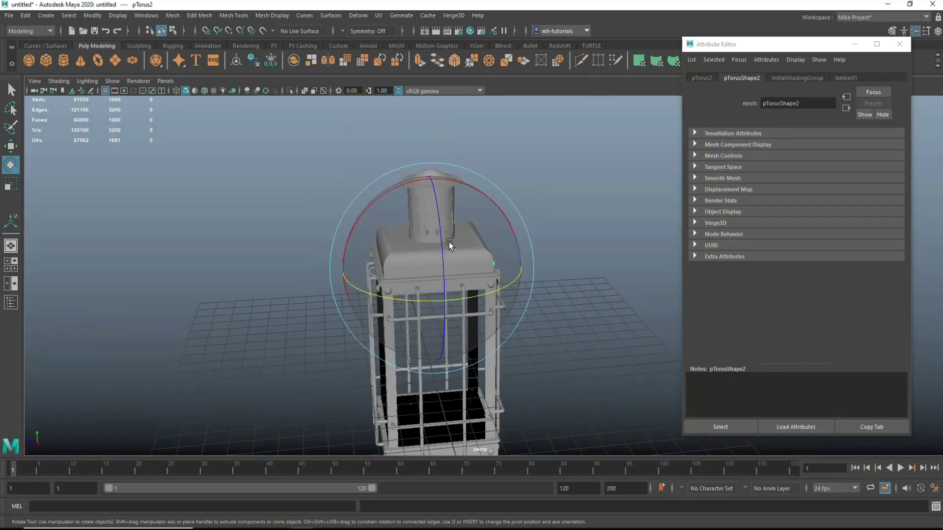
# Select two of the front cage bars
pyautogui.scroll(3, 449, 243)
pyautogui.scroll(-4, 538, 216)
pyautogui.click(537, 217)
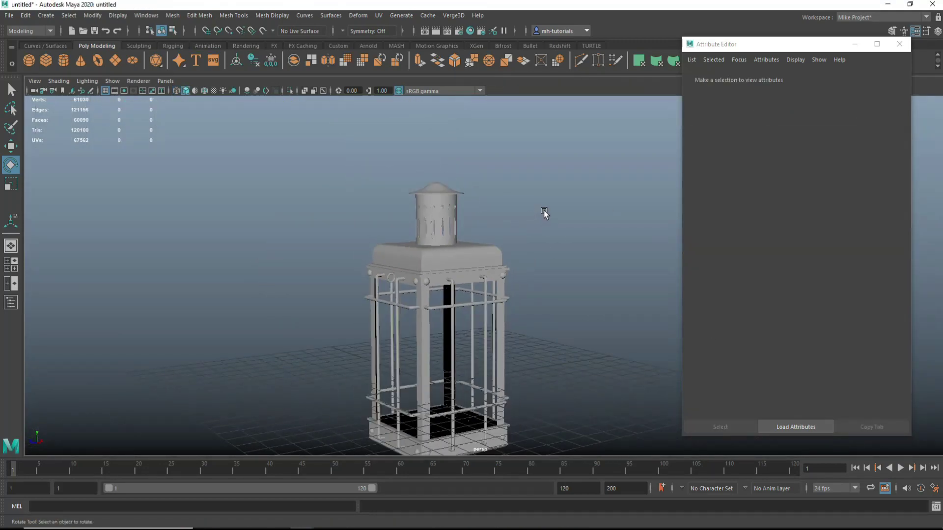
pyautogui.click(397, 339)
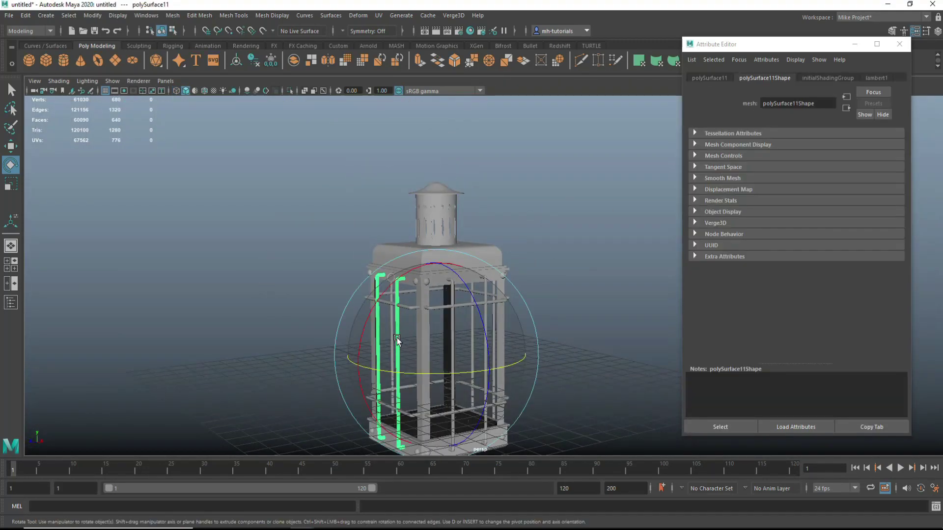
# Pull two front cage bars out and separate them into individual pieces
pyautogui.press('w')
pyautogui.moveTo(354, 371)
pyautogui.mouseDown()
pyautogui.moveTo(304, 373)
pyautogui.moveTo(294, 339)
pyautogui.moveTo(310, 319)
pyautogui.moveTo(339, 315)
pyautogui.mouseUp()
pyautogui.click(173, 15)
pyautogui.click(263, 217)
pyautogui.click(301, 362)
# Lift a detached bar, centre its pivot and move it to the lantern centre
pyautogui.press('e')
pyautogui.press('w')
pyautogui.moveTo(337, 354); pyautogui.dragTo(337, 174)
pyautogui.click(92, 15)
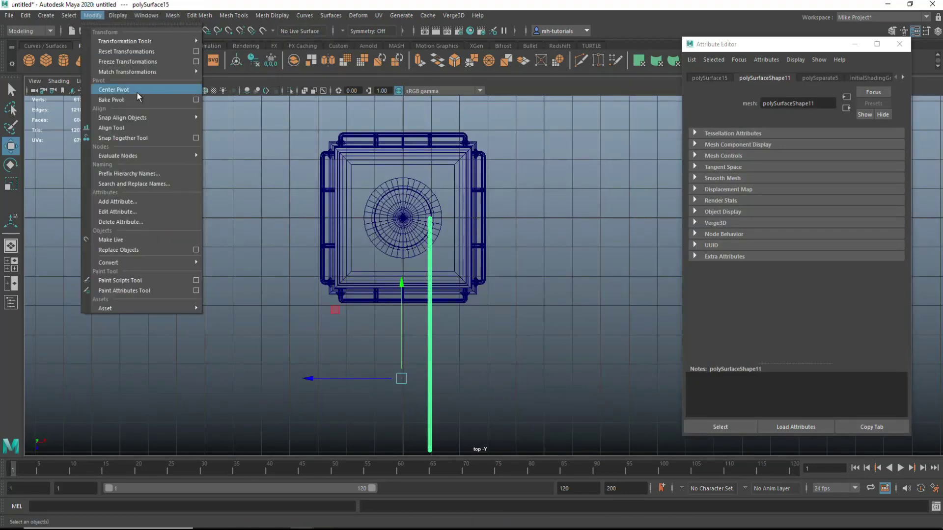
pyautogui.click(138, 96)
pyautogui.moveTo(430, 333); pyautogui.dragTo(402, 217)
# Select the bar's vertices and zoom onto it in the side view
pyautogui.rightClick(558, 196)
pyautogui.click(465, 325)
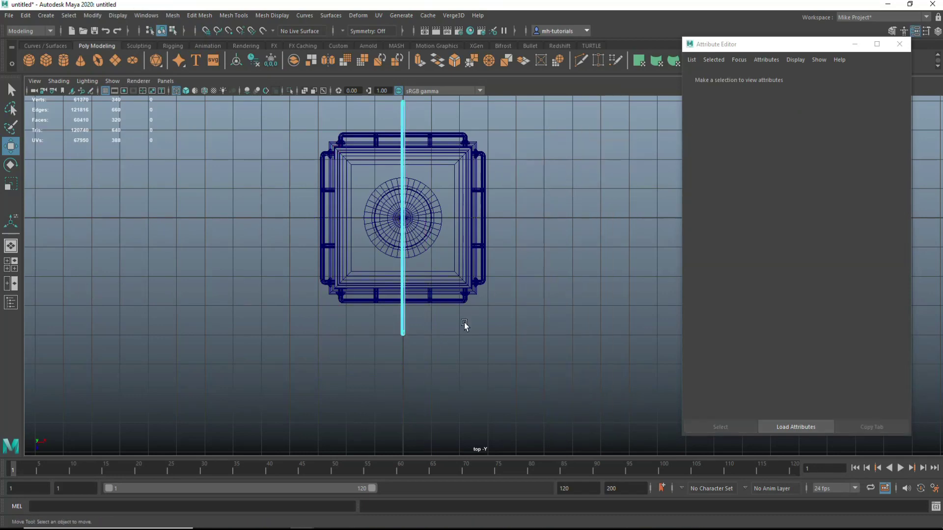
pyautogui.moveTo(383, 96); pyautogui.dragTo(427, 352)
pyautogui.press('space')
pyautogui.press('space')
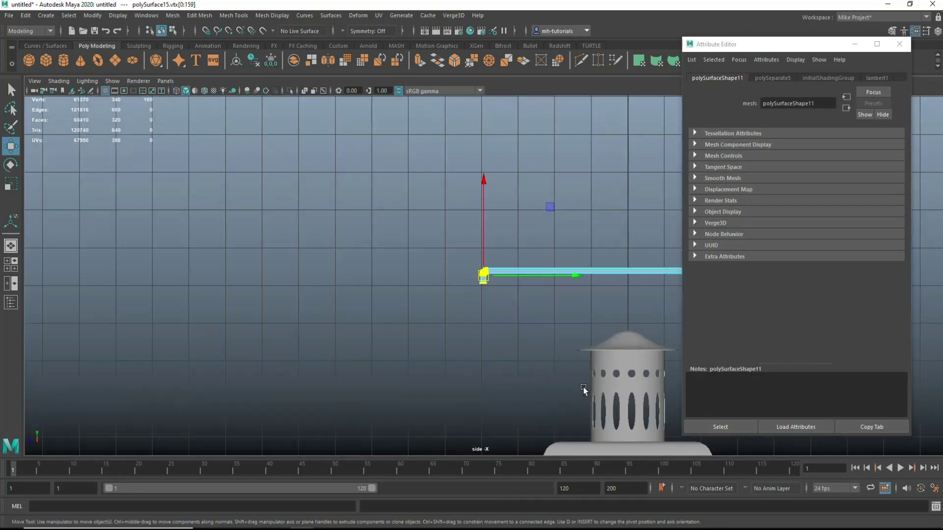
pyautogui.hotkey('ctrl', 'a')
pyautogui.scroll(3, 257, 285)
pyautogui.scroll(2, 291, 314)
# Delete the bar's left and right end bends, leaving a straight rod
pyautogui.moveTo(676, 245); pyautogui.dragTo(641, 247, button='right')
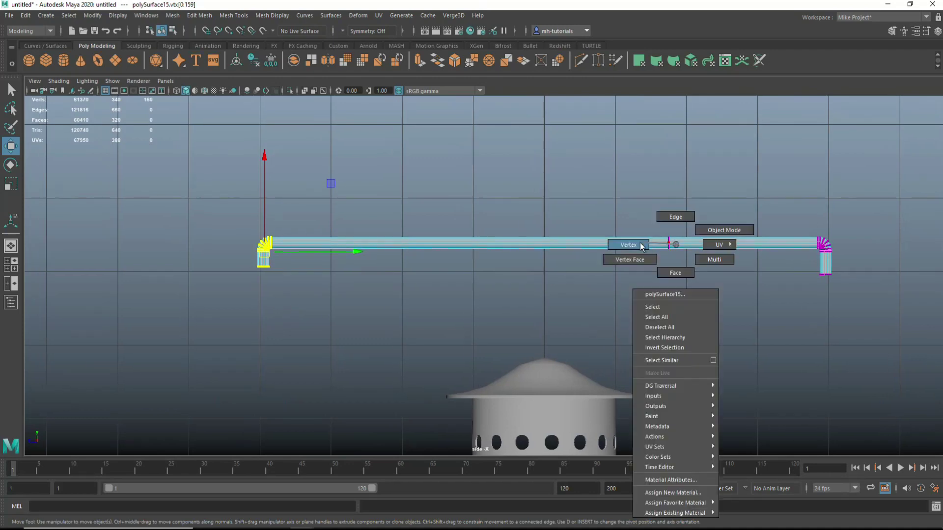
pyautogui.moveTo(695, 272); pyautogui.dragTo(868, 336, button='right')
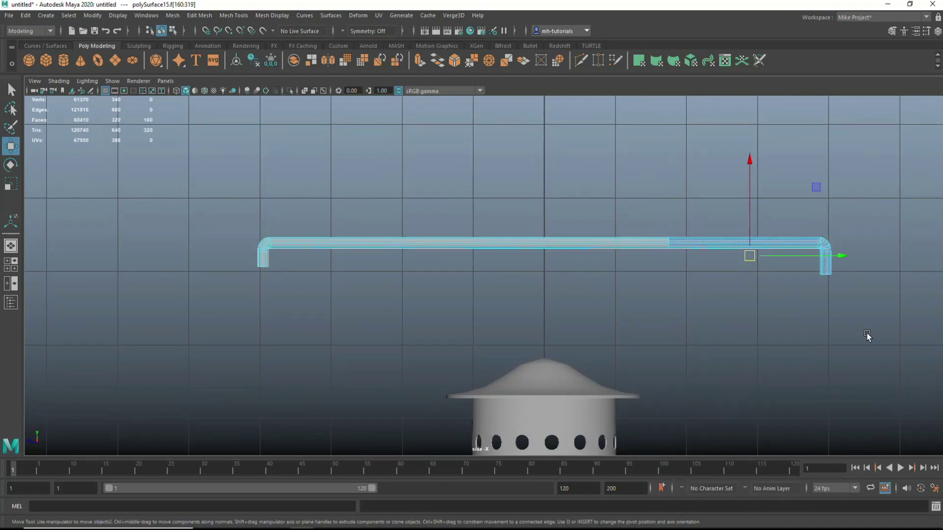
pyautogui.press('Delete')
pyautogui.moveTo(295, 198); pyautogui.dragTo(225, 327)
pyautogui.press('Delete')
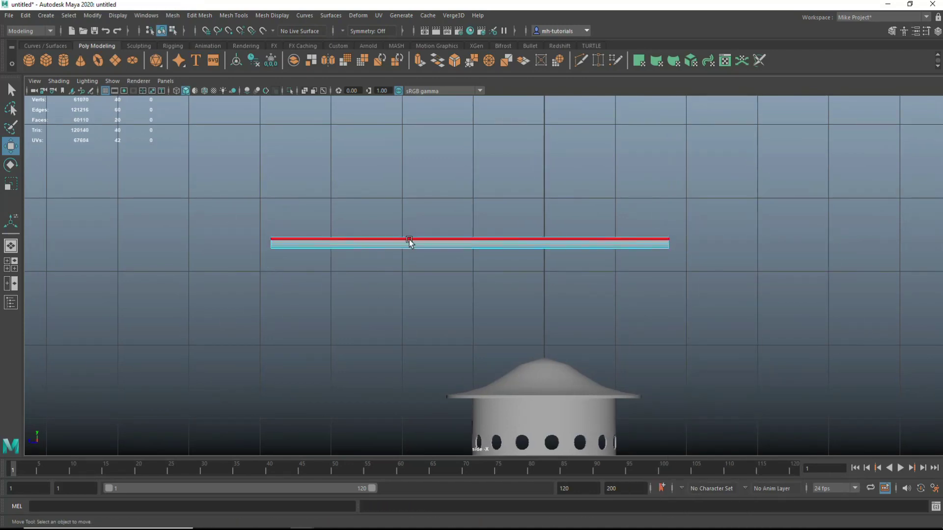
# Centre the straight bar's pivot and raise it above the lantern on its axis
pyautogui.click(410, 241)
pyautogui.click(92, 15)
pyautogui.click(130, 97)
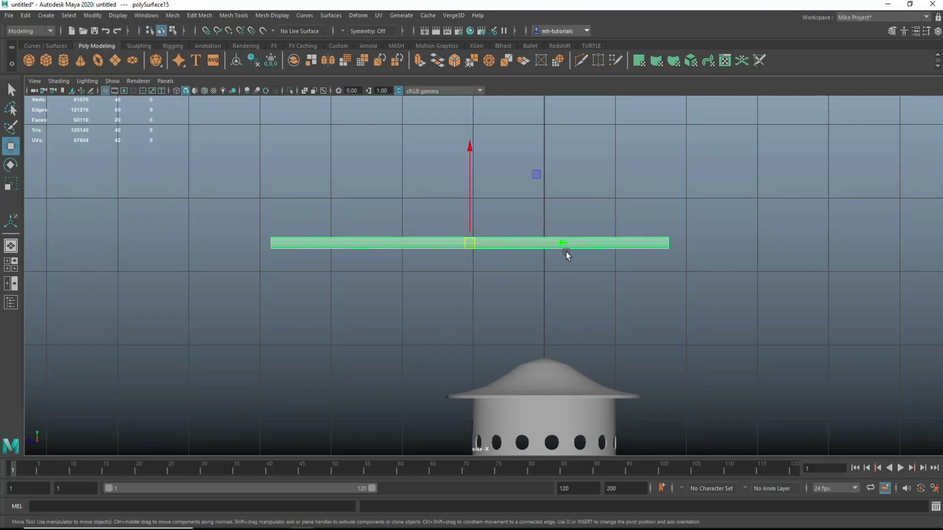
pyautogui.moveTo(567, 255); pyautogui.dragTo(641, 255)
pyautogui.scroll(-5, 442, 295)
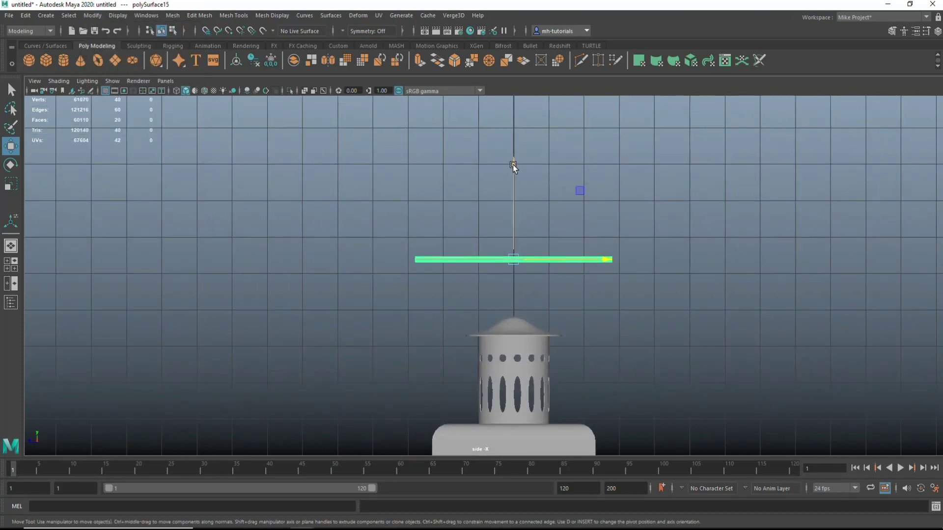
pyautogui.moveTo(514, 167); pyautogui.dragTo(512, 38)
pyautogui.press('r')
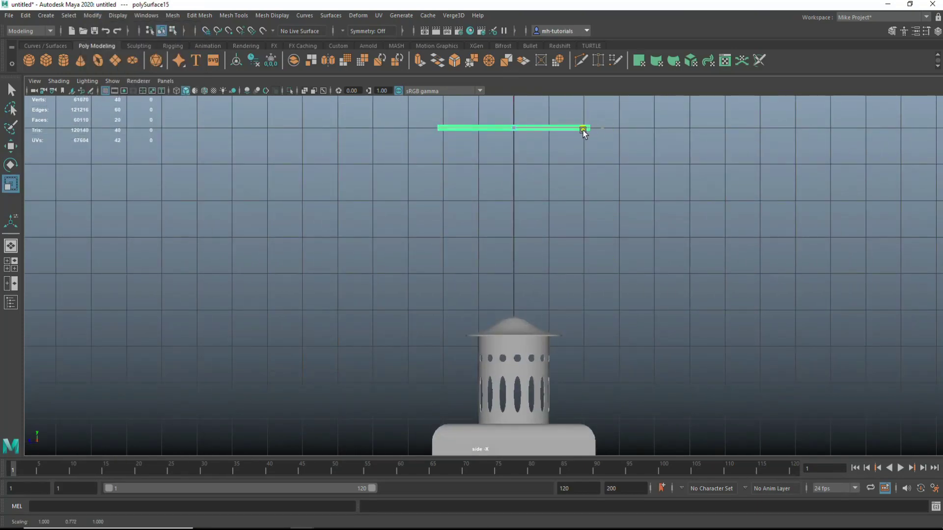
# Duplicate the bar, rotate the copy upright and lower it onto the top ring
pyautogui.hotkey('ctrl', 'd')
pyautogui.press('e')
pyautogui.moveTo(597, 163); pyautogui.dragTo(520, 216)
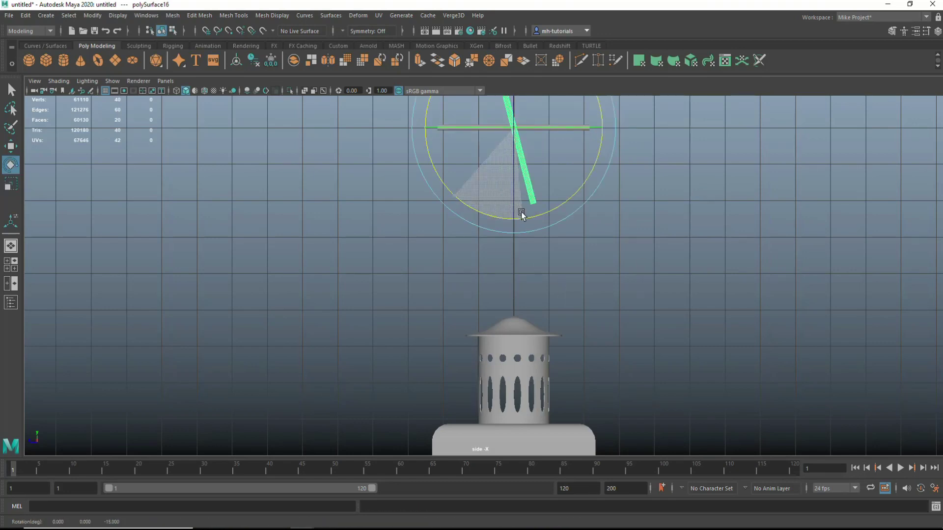
pyautogui.press('w')
pyautogui.moveTo(514, 147)
pyautogui.mouseDown()
pyautogui.moveTo(520, 301)
pyautogui.moveTo(433, 326)
pyautogui.mouseUp()
pyautogui.keyDown('alt'); pyautogui.moveTo(432, 327); pyautogui.dragTo(488, 160, button='middle'); pyautogui.keyUp('alt')
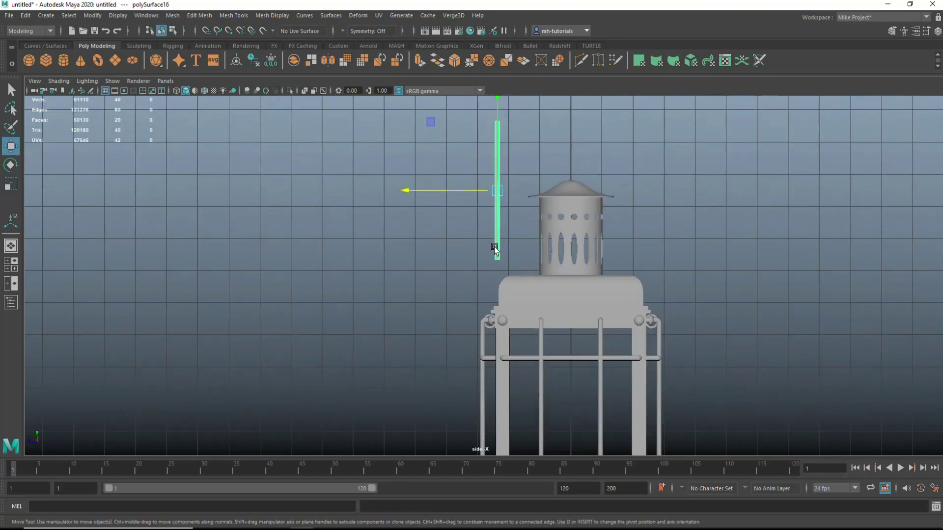
pyautogui.moveTo(444, 251); pyautogui.dragTo(435, 253)
pyautogui.keyDown('alt'); pyautogui.moveTo(435, 253); pyautogui.dragTo(320, 276, button='right'); pyautogui.keyUp('alt')
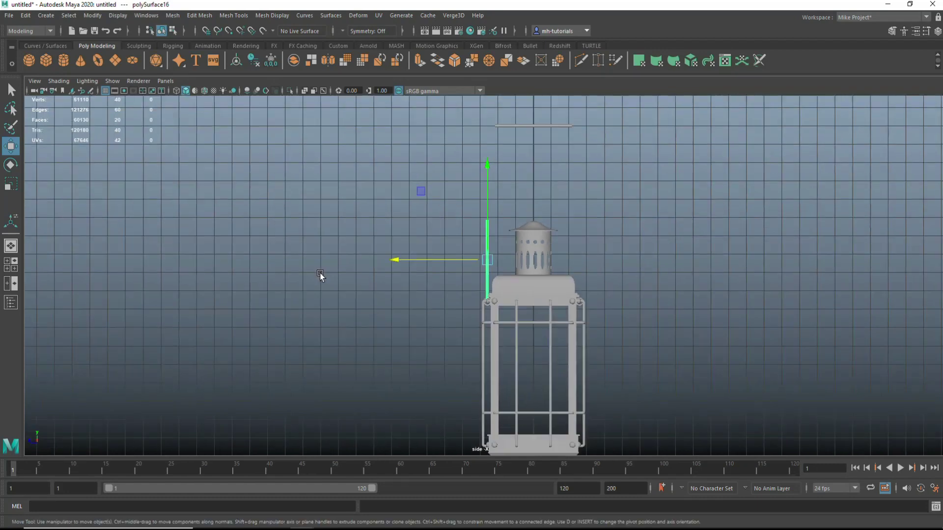
# Orbit close to the lantern top and select the ring on its edge
pyautogui.press('space')
pyautogui.press('space')
pyautogui.scroll(5, 546, 254)
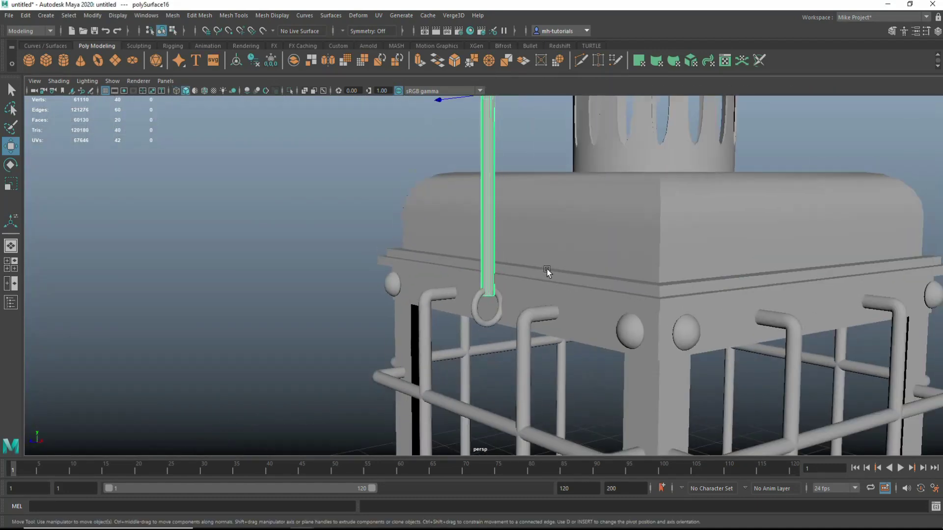
pyautogui.scroll(-2, 547, 269)
pyautogui.keyDown('alt'); pyautogui.moveTo(465, 279); pyautogui.dragTo(410, 312); pyautogui.keyUp('alt')
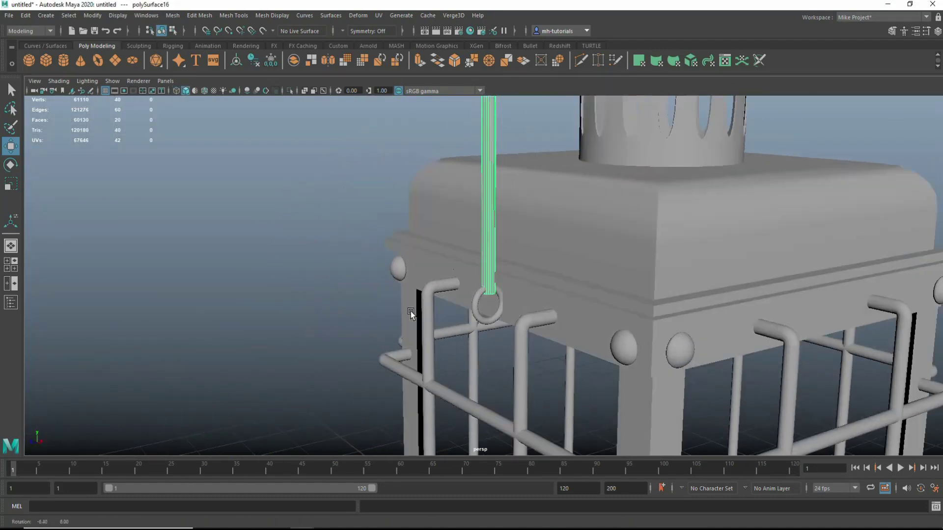
pyautogui.click(495, 320)
# Create a new ring and move it next to the upright rod
pyautogui.click(98, 60)
pyautogui.scroll(-5, 498, 341)
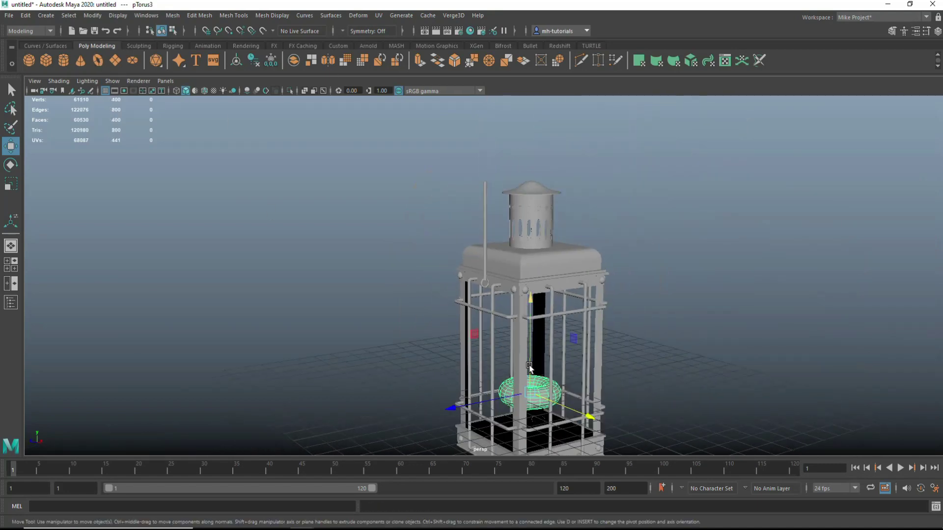
pyautogui.moveTo(532, 334); pyautogui.dragTo(533, 206)
pyautogui.moveTo(448, 275)
pyautogui.mouseDown()
pyautogui.moveTo(333, 279)
pyautogui.moveTo(493, 294)
pyautogui.moveTo(371, 362)
pyautogui.mouseUp()
pyautogui.press('e')
pyautogui.press('w')
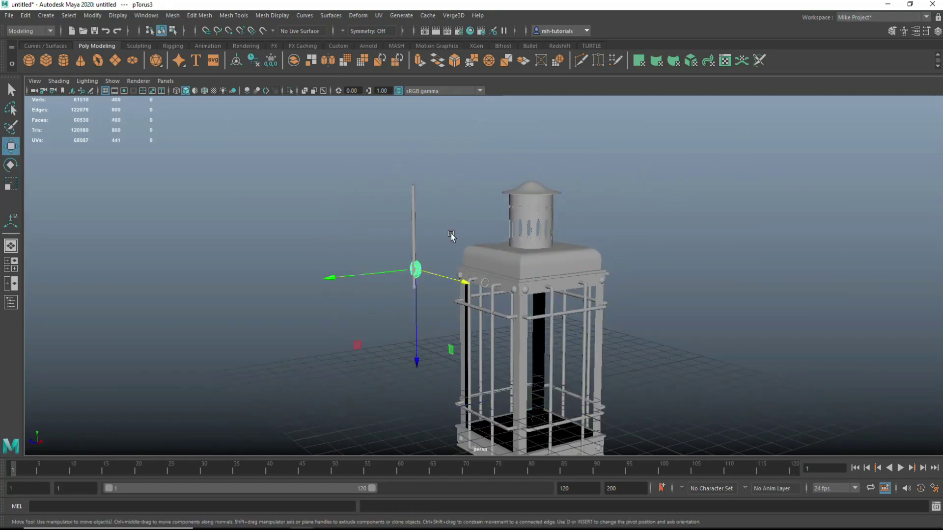
pyautogui.press('f')
pyautogui.scroll(-3, 353, 316)
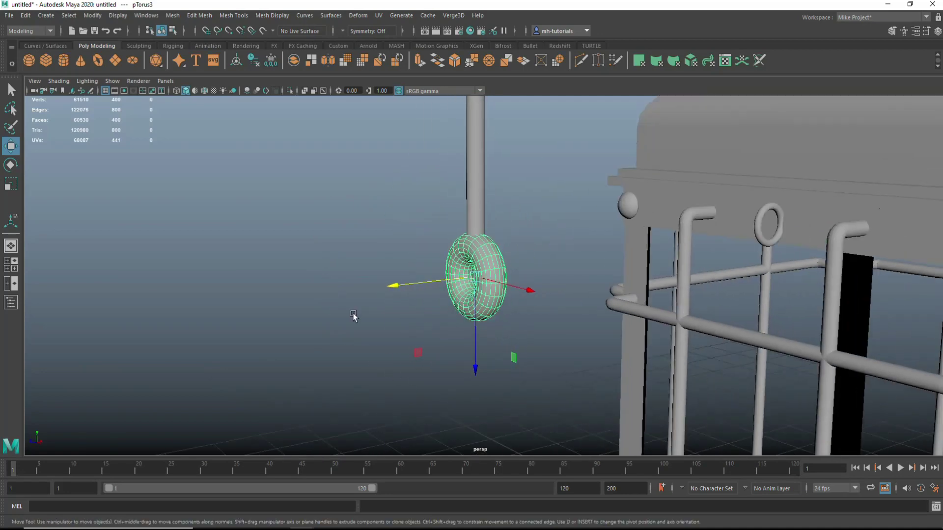
pyautogui.keyDown('alt'); pyautogui.moveTo(354, 316); pyautogui.dragTo(275, 314); pyautogui.keyUp('alt')
# Set the new ring's section radius to 0.2
pyautogui.hotkey('ctrl', 'a')
pyautogui.click(786, 78)
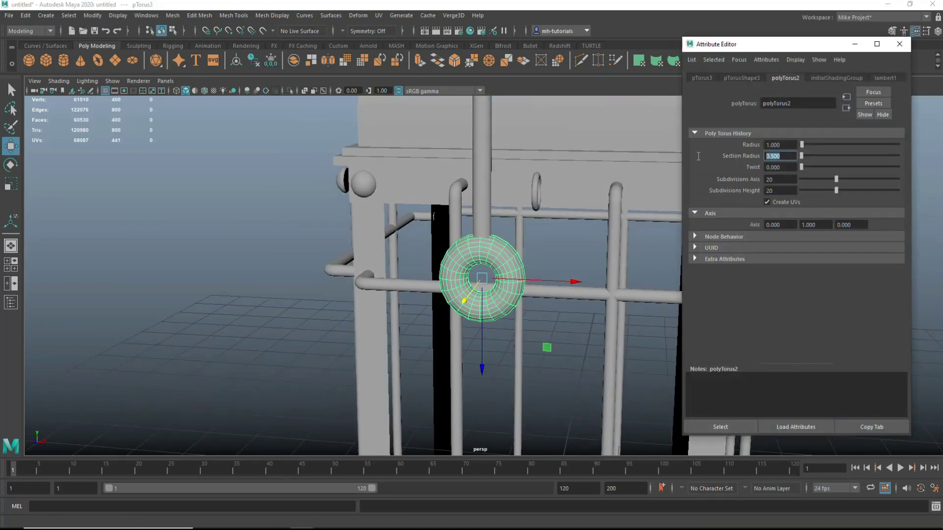
pyautogui.write('0.2')
pyautogui.press('Return')
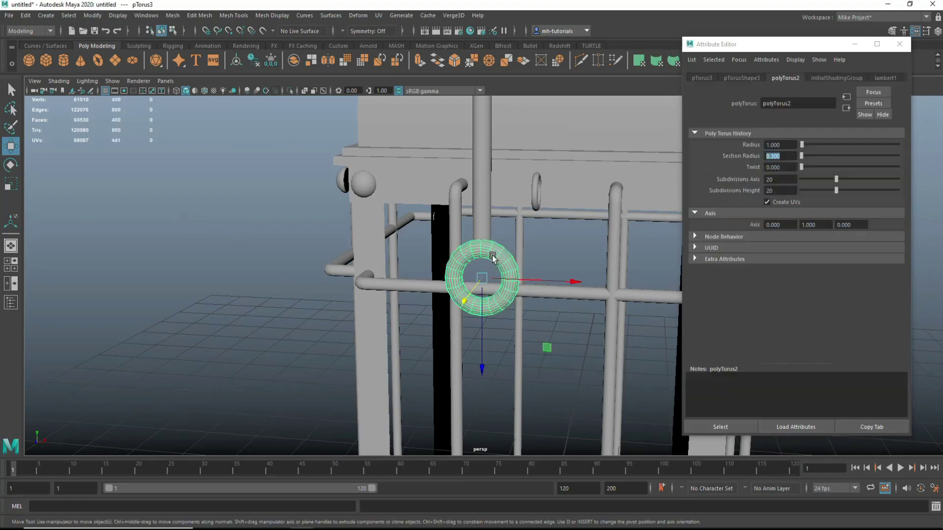
pyautogui.click(290, 259)
pyautogui.scroll(-5, 290, 260)
pyautogui.keyDown('alt'); pyautogui.moveTo(290, 258); pyautogui.dragTo(278, 231); pyautogui.keyUp('alt')
pyautogui.hotkey('ctrl', 'a')
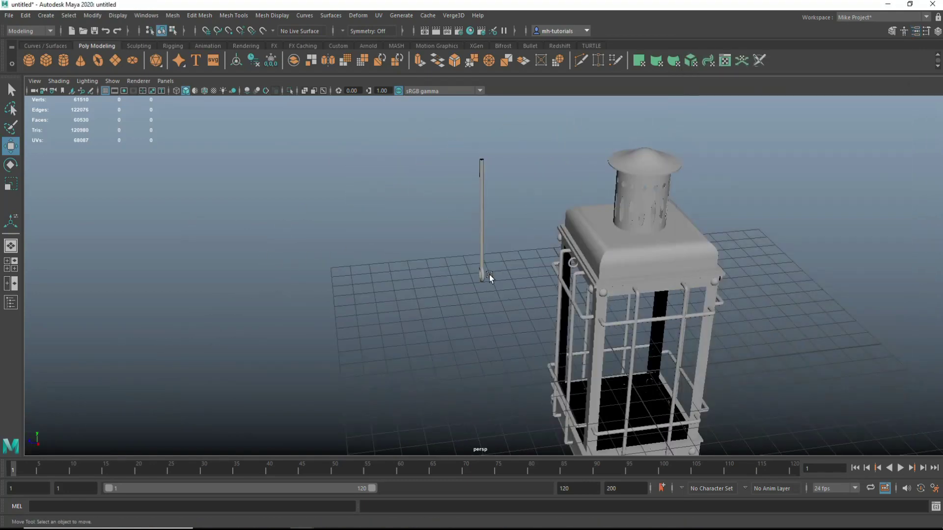
# Group the upright rod with its ring and raise the group slightly
pyautogui.click(481, 245)
pyautogui.moveTo(417, 291); pyautogui.dragTo(462, 287)
pyautogui.hotkey('ctrl', 'g')
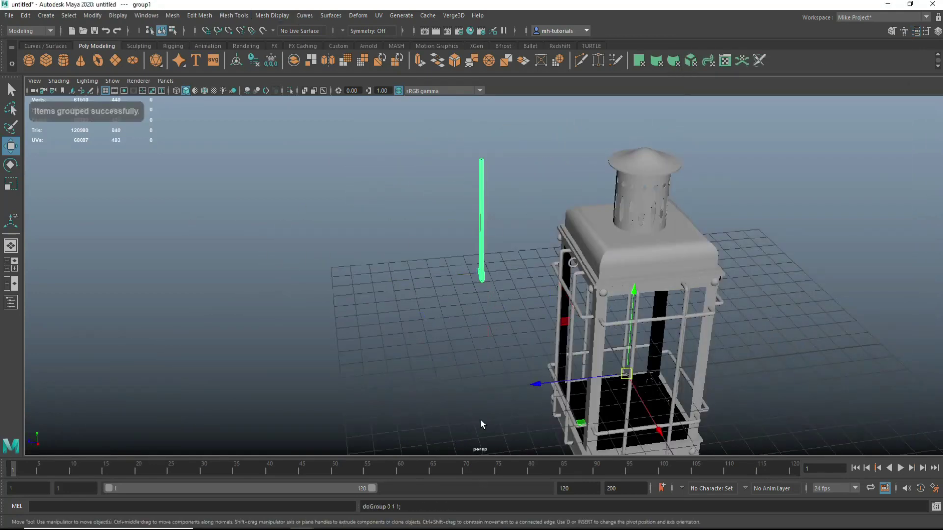
pyautogui.keyDown('alt'); pyautogui.moveTo(344, 294); pyautogui.dragTo(418, 295); pyautogui.keyUp('alt')
pyautogui.scroll(3, 418, 383)
pyautogui.scroll(3, 418, 383)
pyautogui.scroll(-5, 417, 382)
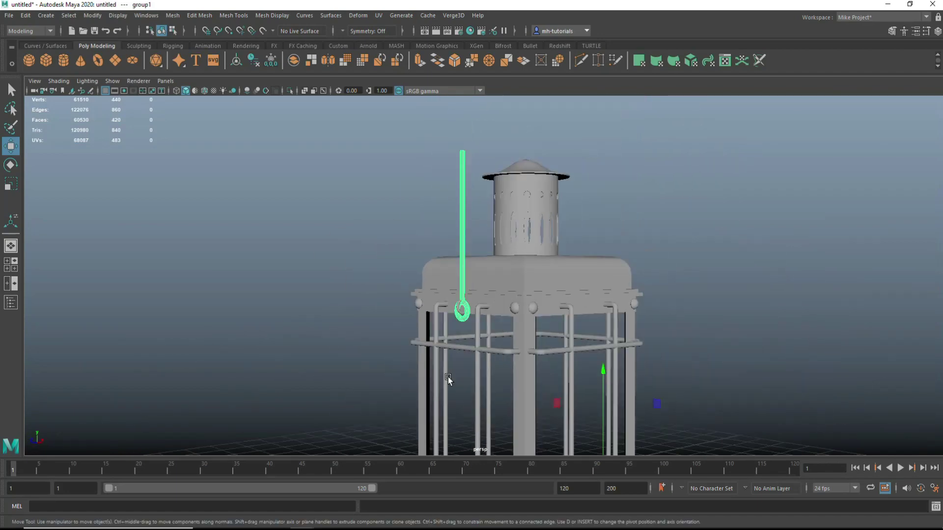
pyautogui.moveTo(449, 378); pyautogui.dragTo(606, 362)
pyautogui.scroll(3, 457, 394)
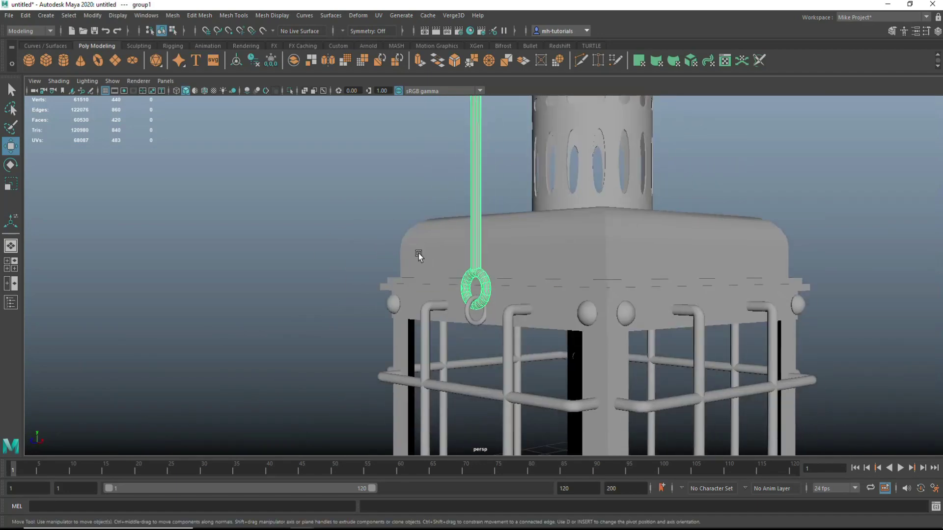
pyautogui.scroll(-6, 414, 255)
pyautogui.scroll(-2, 415, 255)
# Duplicate the rod-and-ring group and rotate the copy 180° to the opposite side
pyautogui.press('space')
pyautogui.press('space')
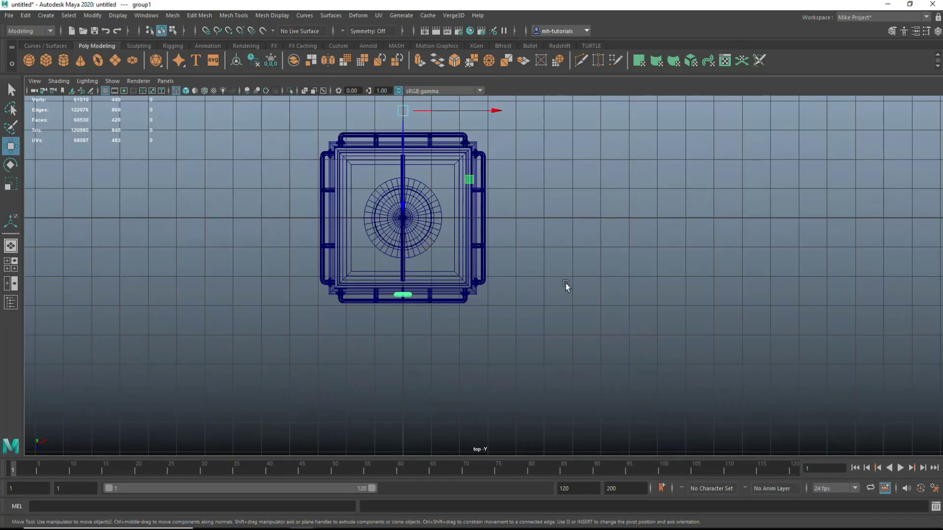
pyautogui.press('d')
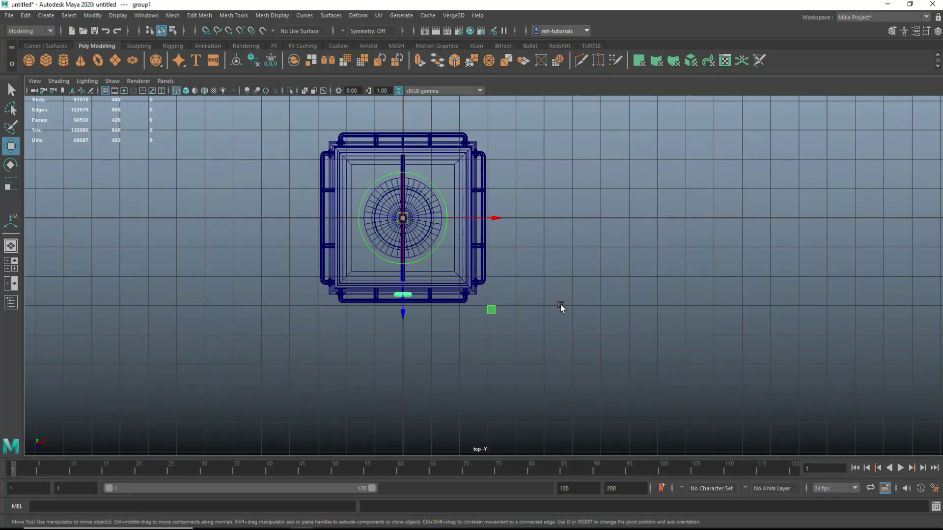
pyautogui.hotkey('ctrl', 'd')
pyautogui.press('e')
pyautogui.moveTo(516, 268); pyautogui.dragTo(531, 227)
pyautogui.press('space')
pyautogui.press('space')
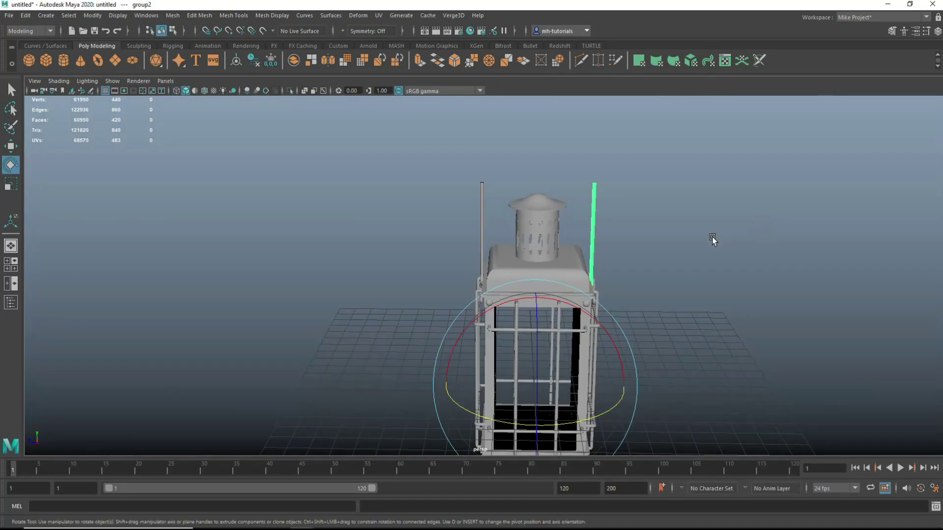
# Combine the two poles into one mesh and move their top vertices upward
pyautogui.scroll(-3, 730, 259)
pyautogui.click(639, 241)
pyautogui.press('f')
pyautogui.click(173, 15)
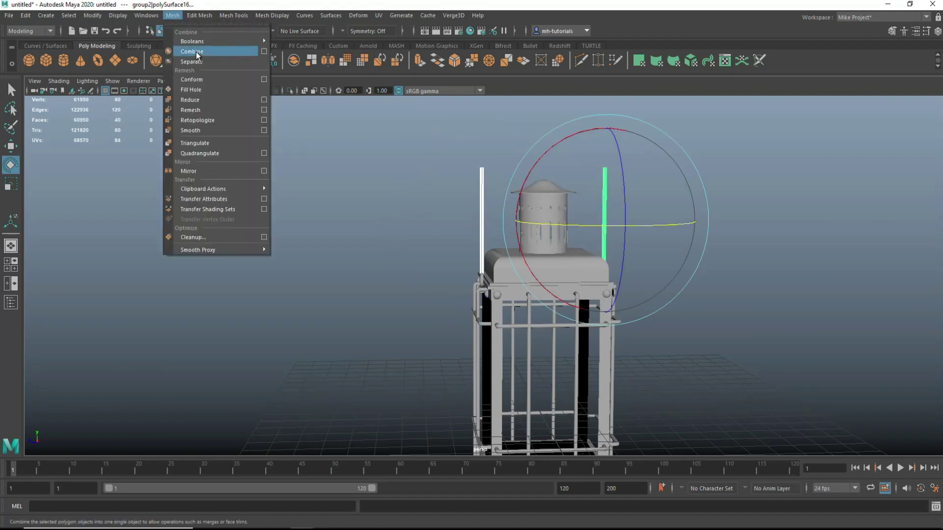
pyautogui.click(197, 51)
pyautogui.moveTo(712, 158); pyautogui.dragTo(701, 158, button='right')
pyautogui.moveTo(650, 148); pyautogui.dragTo(467, 206)
pyautogui.scroll(-3, 515, 246)
pyautogui.press('w')
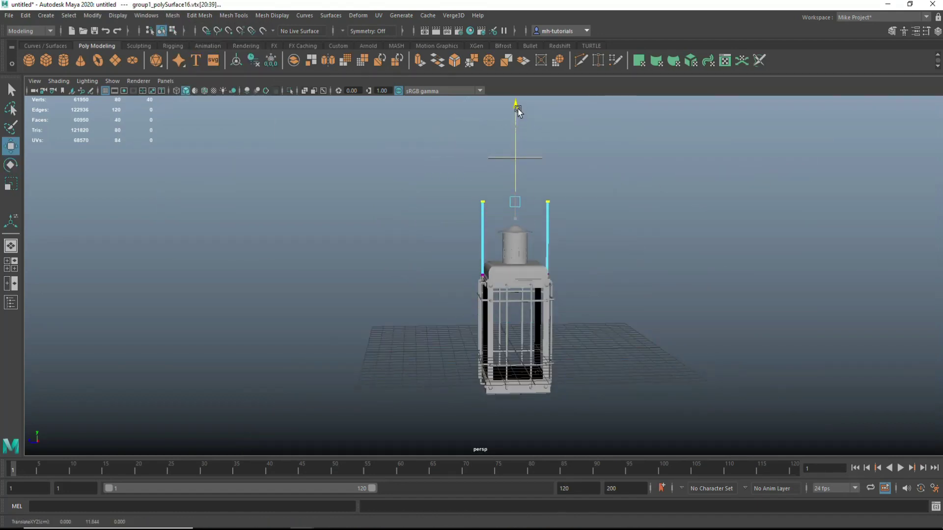
# Scale the crossbar and combine it with the poles into polySurface17
pyautogui.hotkey('ctrl', 'z')
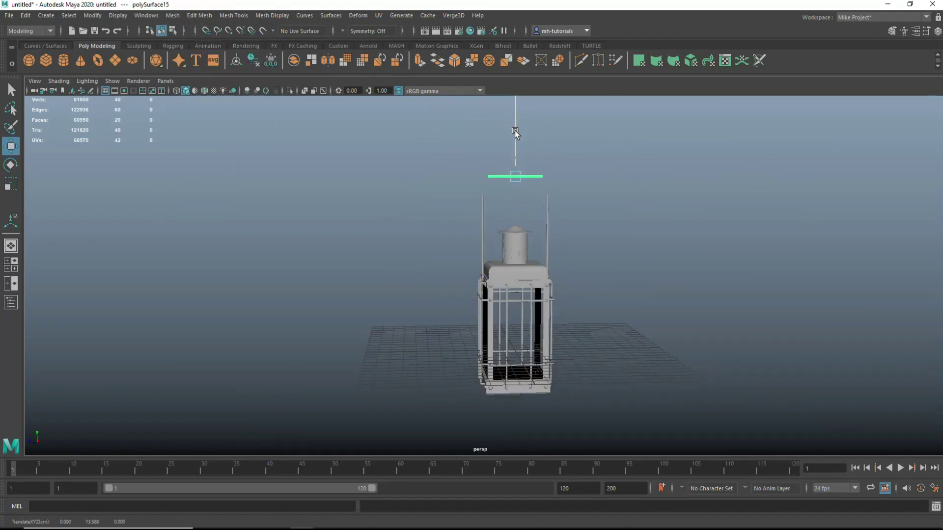
pyautogui.press('r')
pyautogui.keyDown('shift'); pyautogui.click(547, 221); pyautogui.keyUp('shift')
pyautogui.click(173, 16)
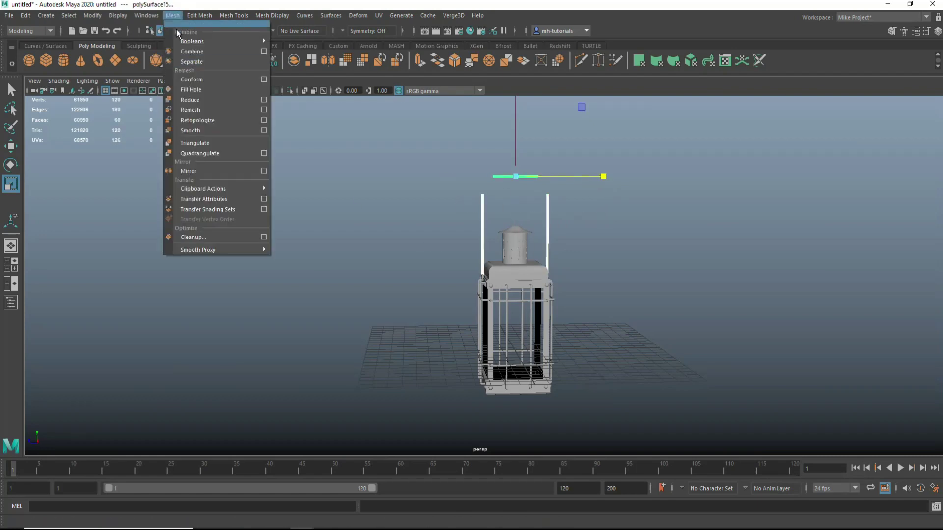
pyautogui.click(187, 58)
pyautogui.scroll(3, 373, 275)
pyautogui.scroll(2, 392, 347)
pyautogui.scroll(2, 488, 126)
# Bridge the pole-top edge loops with 12 divisions into a curved handle
pyautogui.moveTo(489, 126); pyautogui.dragTo(484, 97, button='right')
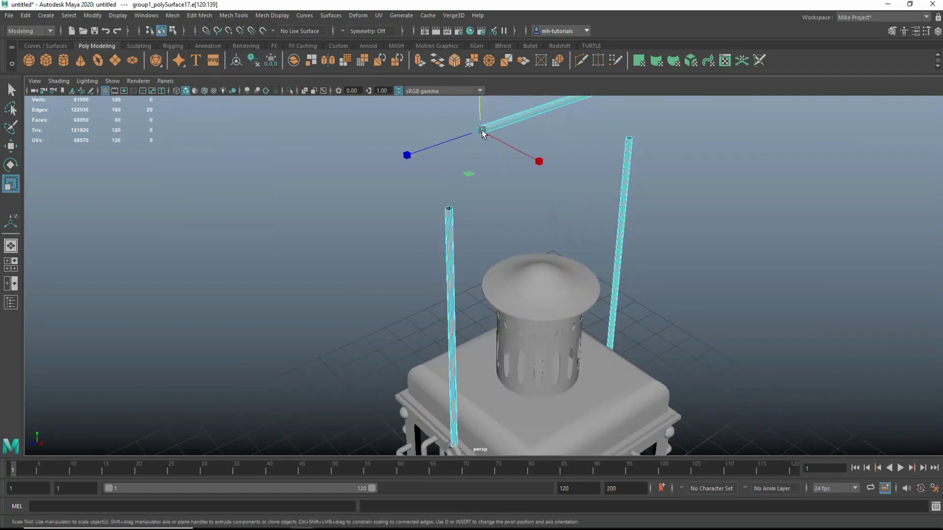
pyautogui.scroll(3, 422, 157)
pyautogui.doubleClick(421, 156)
pyautogui.click(200, 15)
pyautogui.click(319, 52)
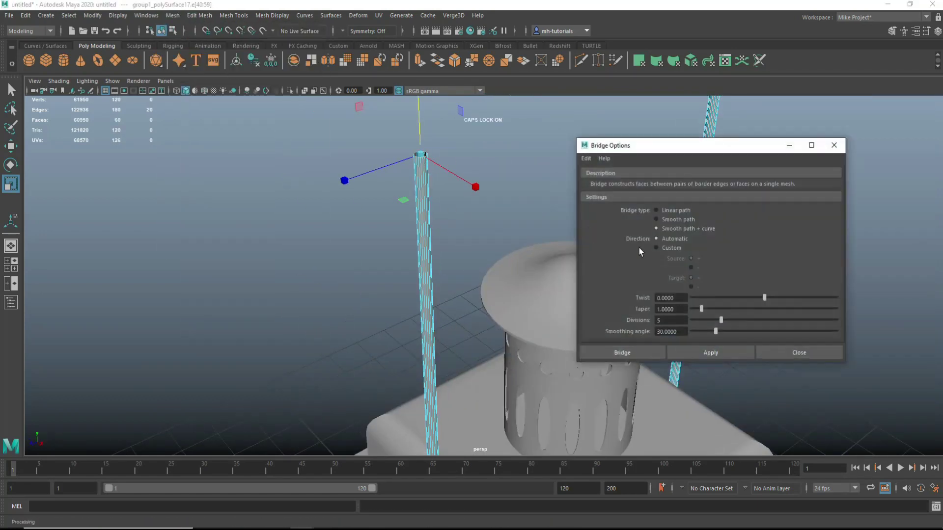
pyautogui.write('12')
pyautogui.click(622, 352)
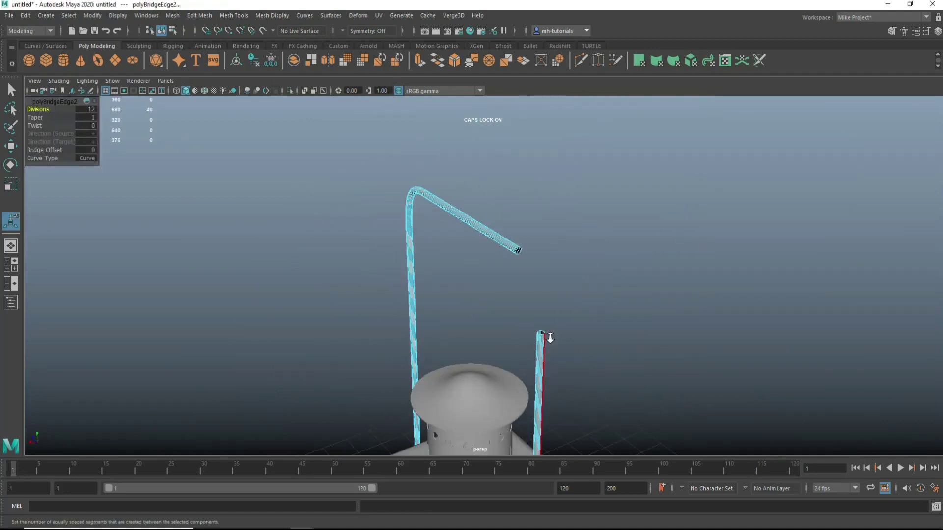
# Raise the handle's corner vertices to round off the arch
pyautogui.press('F8')
pyautogui.scroll(-5, 712, 288)
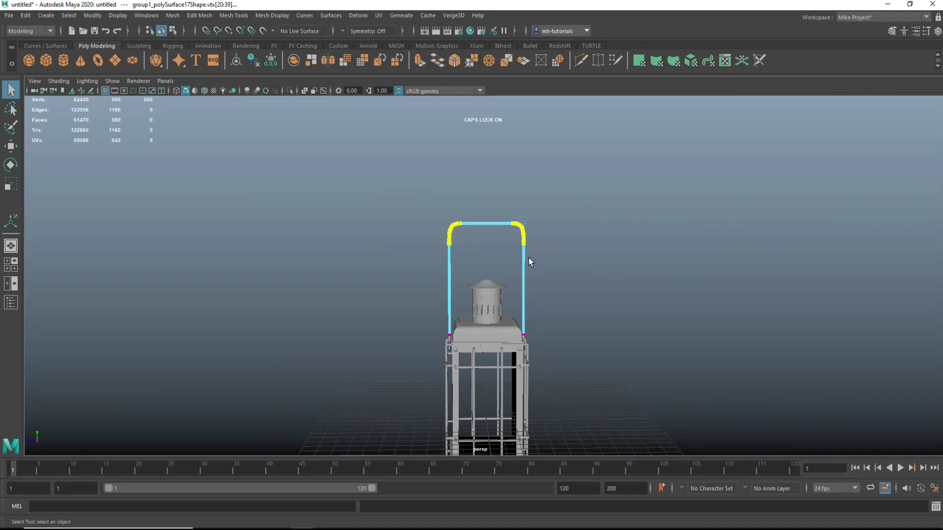
pyautogui.press('w')
pyautogui.moveTo(487, 144); pyautogui.dragTo(487, 155)
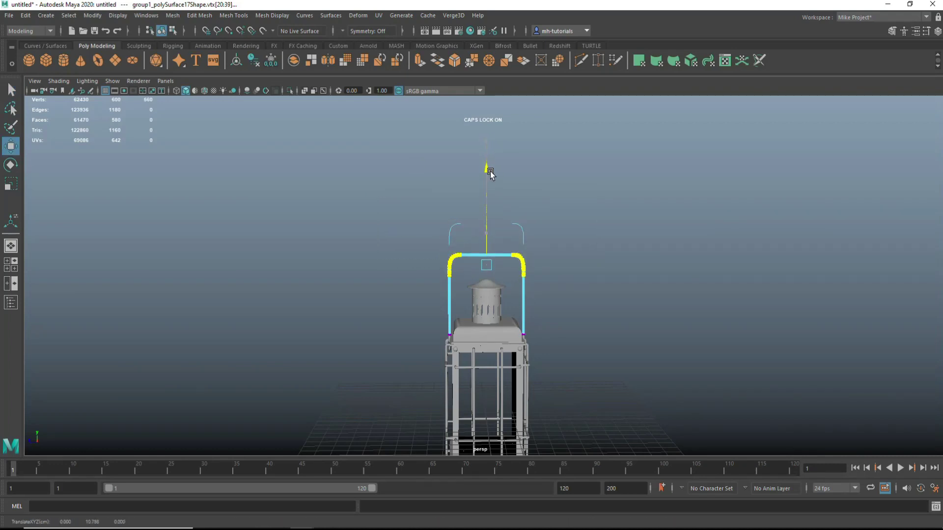
# Delete the handle's construction history and orbit around the lantern to inspect it
pyautogui.press('F8')
pyautogui.click(26, 15)
pyautogui.moveTo(54, 135)
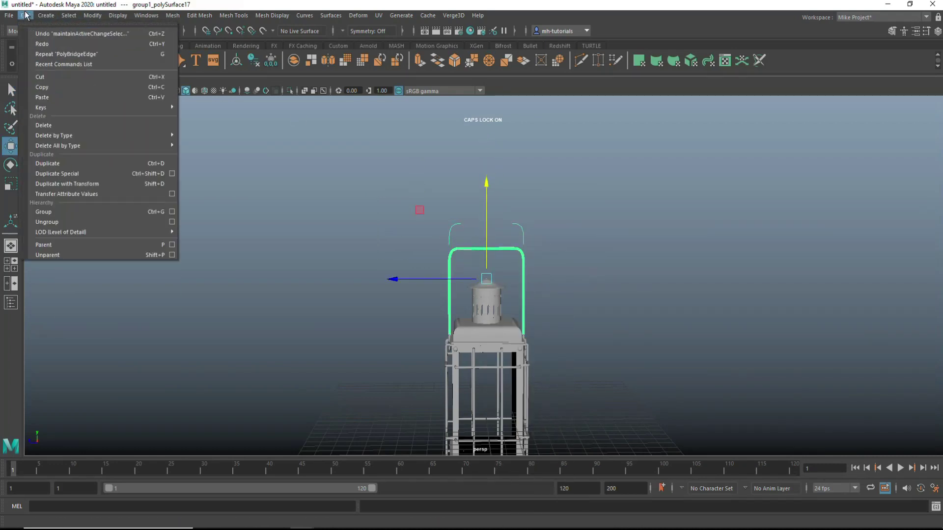
pyautogui.click(194, 140)
pyautogui.click(515, 227)
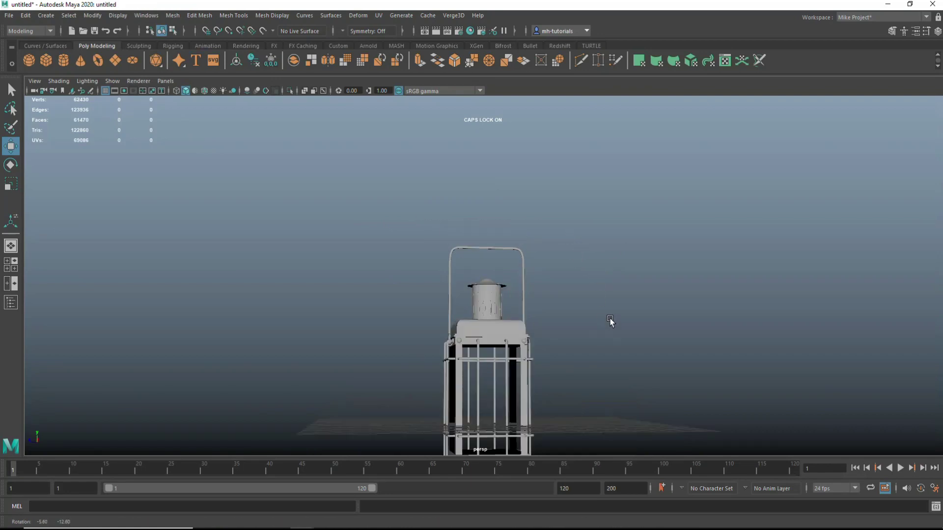
pyautogui.scroll(6, 658, 298)
pyautogui.scroll(-5, 657, 297)
pyautogui.moveTo(730, 330)
pyautogui.keyDown('alt'); pyautogui.mouseDown()
pyautogui.moveTo(686, 364)
pyautogui.moveTo(722, 326)
pyautogui.moveTo(703, 304)
pyautogui.mouseUp(); pyautogui.keyUp('alt')
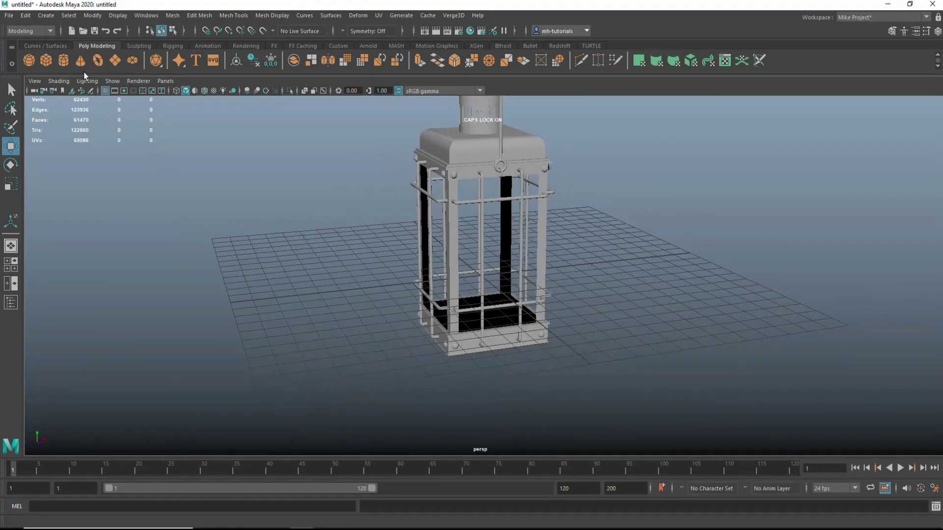
# Create a polygon plane standing upright at 90° to the lantern's left
pyautogui.click(115, 60)
pyautogui.press('e')
pyautogui.moveTo(432, 213); pyautogui.dragTo(396, 326)
pyautogui.press('w')
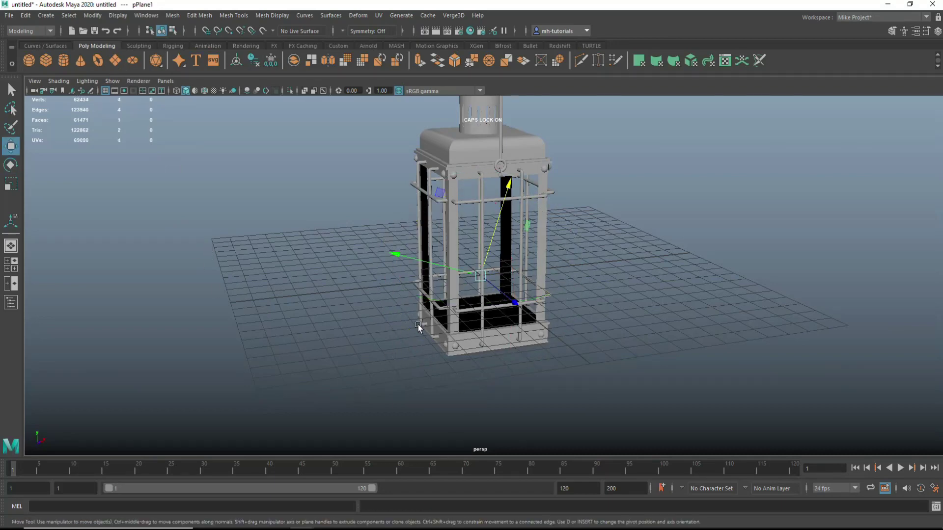
pyautogui.moveTo(414, 280); pyautogui.dragTo(319, 295)
# Turn the plane toward the camera, raise it beside the lantern and enlarge it
pyautogui.press('e')
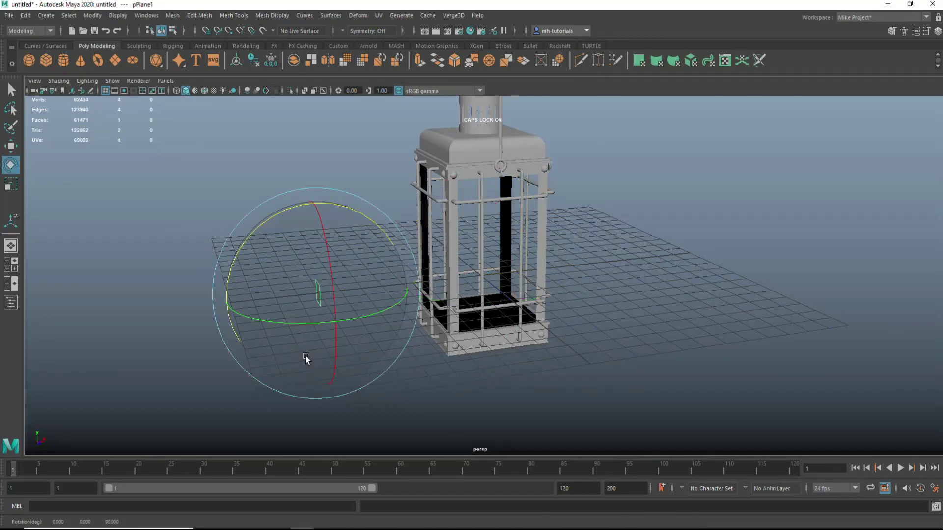
pyautogui.scroll(2, 325, 374)
pyautogui.scroll(-2, 351, 390)
pyautogui.press('w')
pyautogui.moveTo(362, 354); pyautogui.dragTo(347, 341)
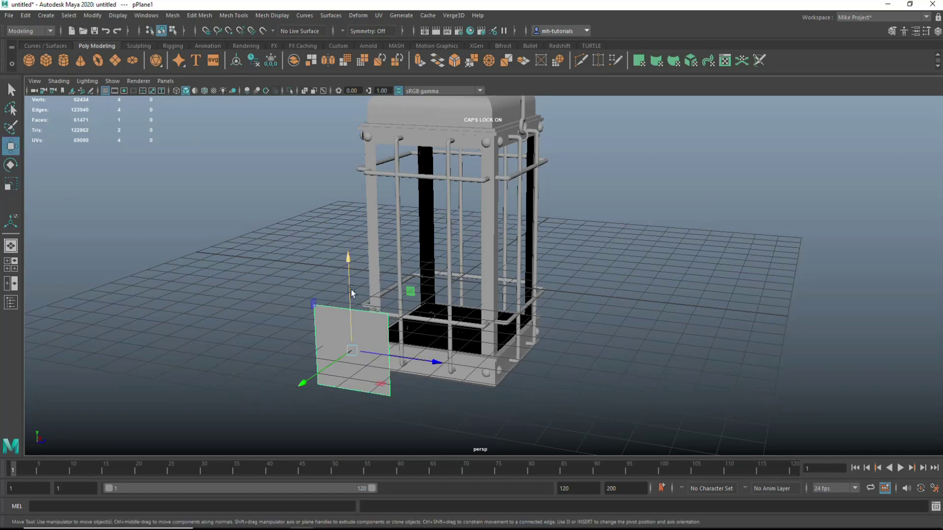
pyautogui.moveTo(362, 260); pyautogui.dragTo(362, 190)
pyautogui.press('r')
pyautogui.moveTo(348, 271); pyautogui.dragTo(432, 280)
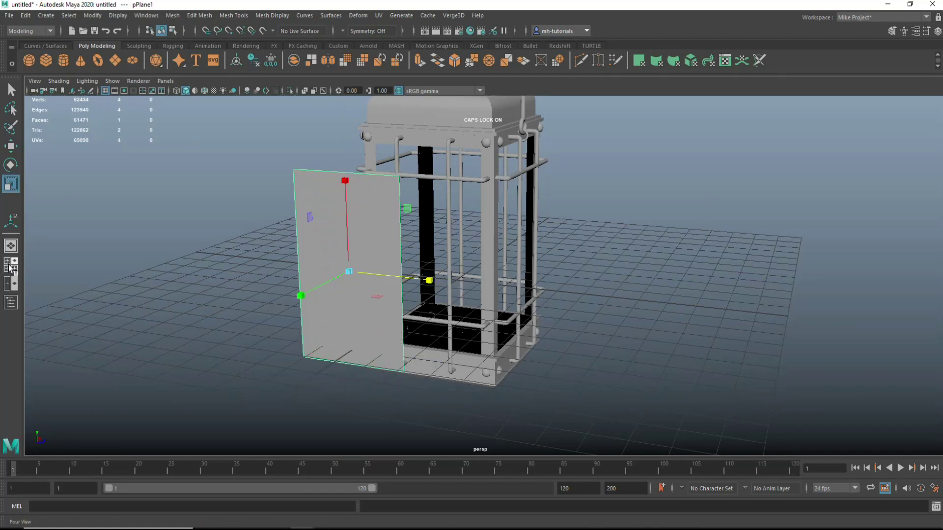
# Fit the plane's vertices onto the lantern front and set the edge loop count to 3
pyautogui.press('space')
pyautogui.press('space')
pyautogui.scroll(2, 566, 317)
pyautogui.press('w')
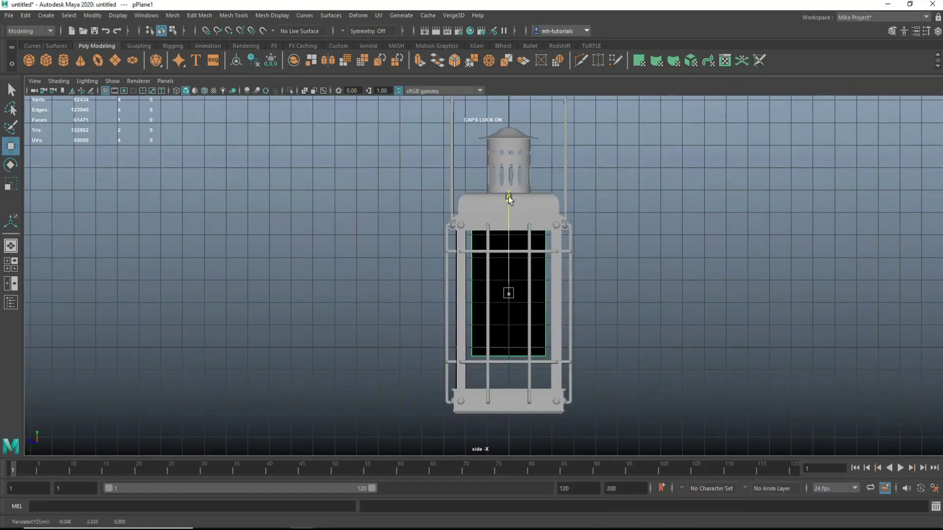
pyautogui.moveTo(675, 270); pyautogui.dragTo(627, 270, button='right')
pyautogui.moveTo(499, 280); pyautogui.dragTo(519, 302)
pyautogui.moveTo(524, 270)
pyautogui.mouseDown(button='right')
pyautogui.moveTo(550, 272)
pyautogui.moveTo(572, 255)
pyautogui.mouseUp(button='right')
pyautogui.press('space')
pyautogui.press('space')
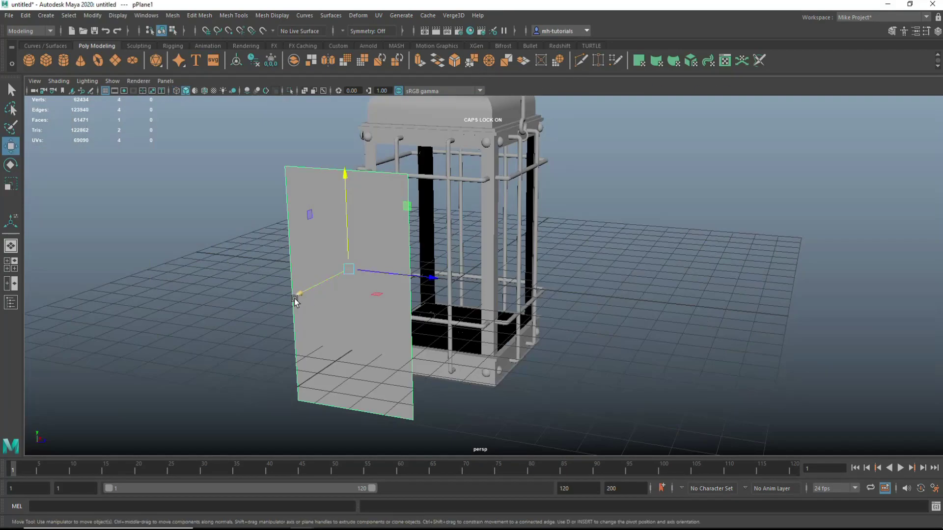
pyautogui.moveTo(295, 300)
pyautogui.mouseDown()
pyautogui.moveTo(403, 272)
pyautogui.moveTo(295, 276)
pyautogui.moveTo(358, 327)
pyautogui.mouseUp()
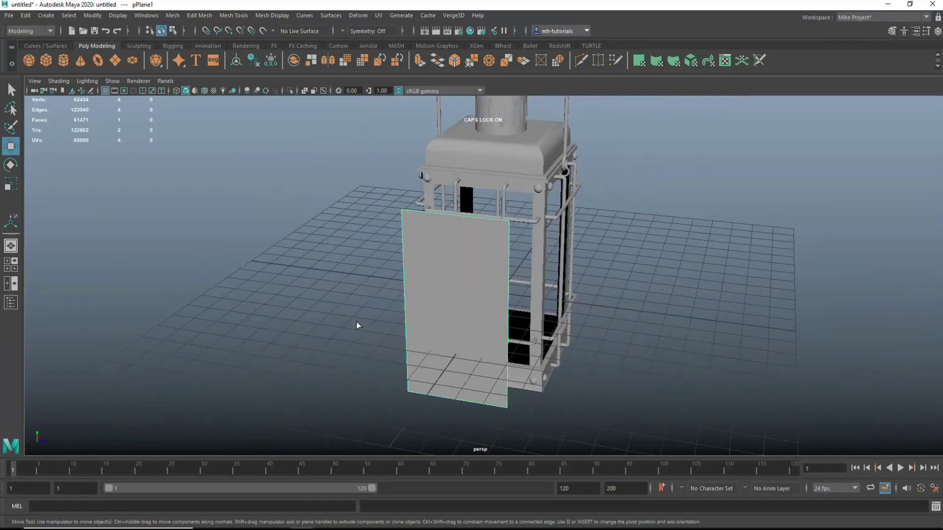
pyautogui.keyDown('shift'); pyautogui.moveTo(358, 327); pyautogui.dragTo(284, 252, button='right'); pyautogui.keyUp('shift')
pyautogui.moveTo(227, 225); pyautogui.dragTo(232, 224)
# Insert three horizontal edge loops and one vertical loop down the panel's middle
pyautogui.click(404, 298)
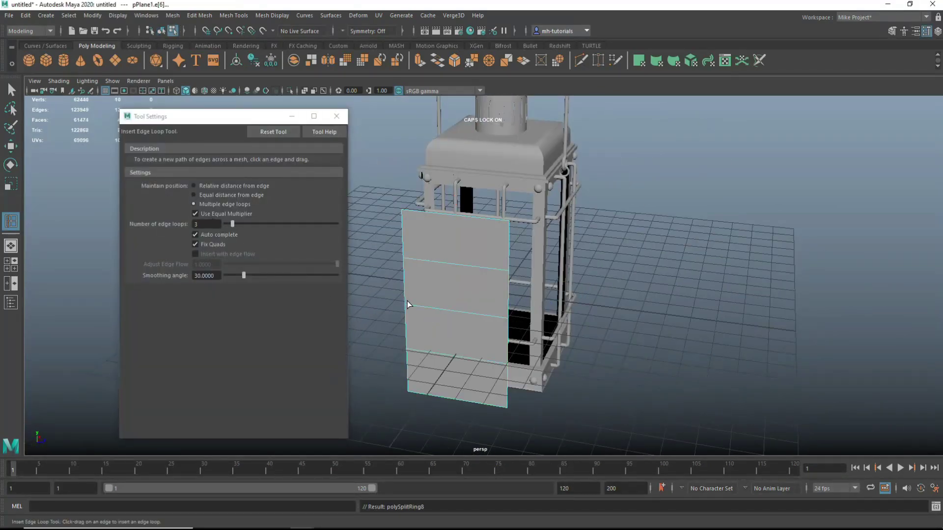
pyautogui.click(198, 224)
pyautogui.click(456, 214)
pyautogui.write('1')
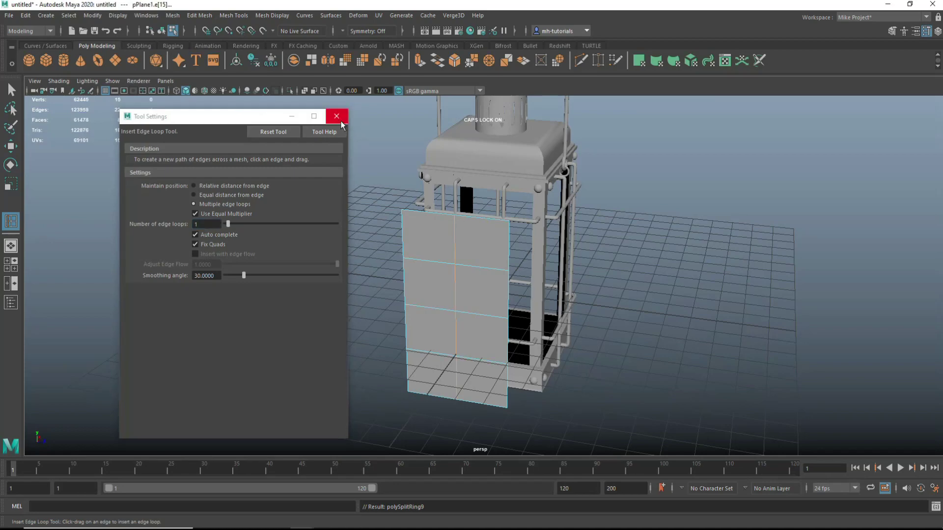
pyautogui.click(337, 116)
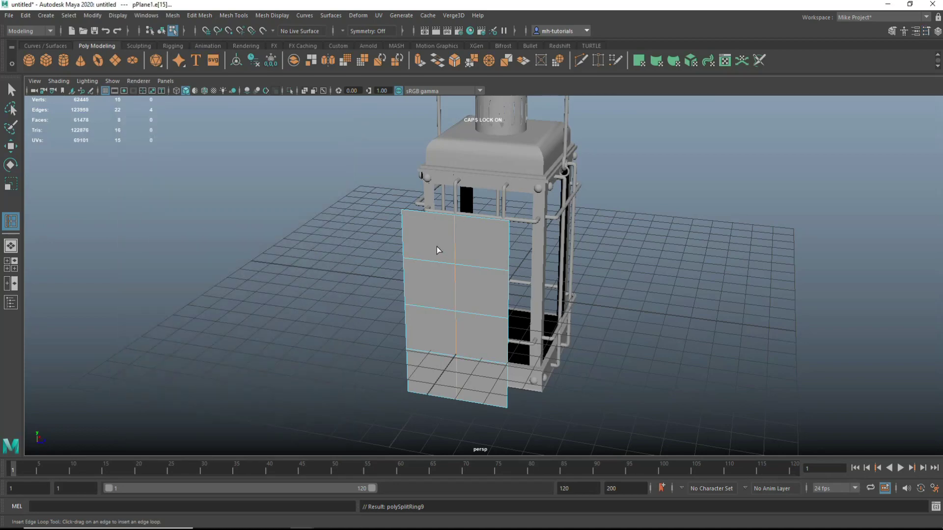
# Multi-Cut diagonal edges across the panel and bevel them to a thin width
pyautogui.click(892, 31)
pyautogui.click(806, 411)
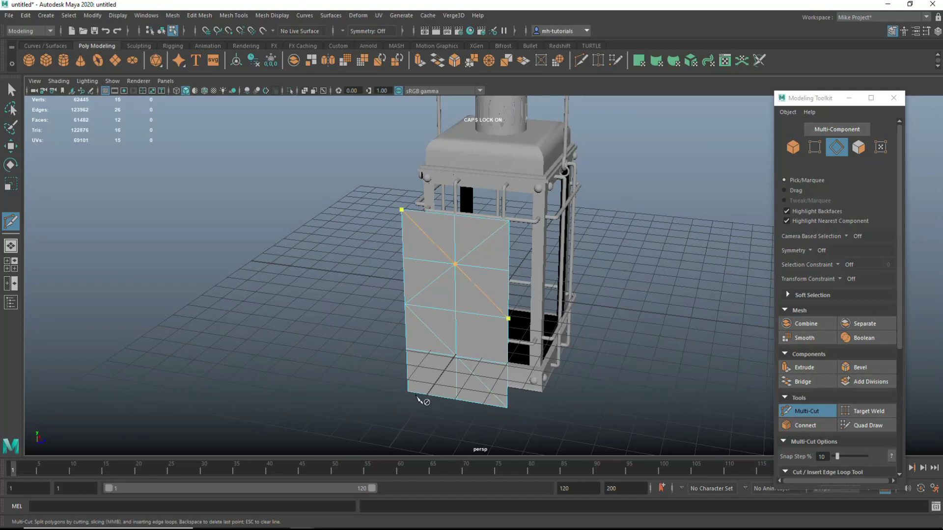
pyautogui.press('q')
pyautogui.moveTo(473, 241); pyautogui.dragTo(427, 241, button='right')
pyautogui.click(439, 279)
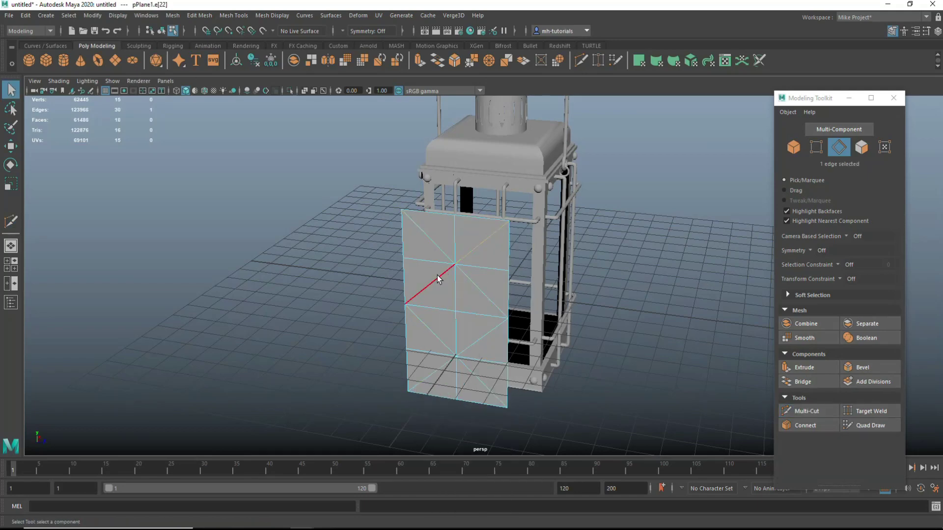
pyautogui.hotkey('ctrl', 'b')
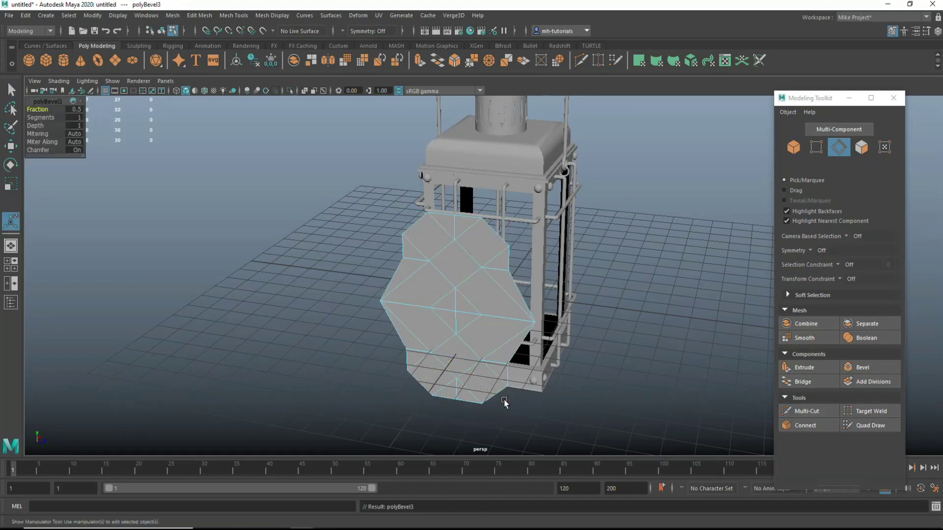
pyautogui.press('Return')
pyautogui.write('0.')
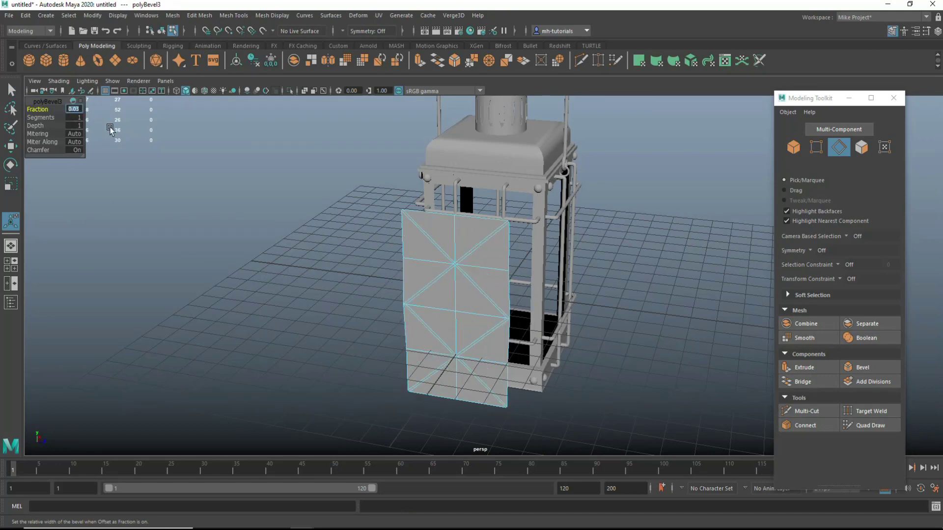
# Extrude the panel's strip faces and lower the panel into the cage front
pyautogui.moveTo(390, 216); pyautogui.dragTo(400, 227, button='right')
pyautogui.moveTo(438, 242)
pyautogui.mouseDown()
pyautogui.moveTo(432, 266)
pyautogui.moveTo(476, 298)
pyautogui.mouseUp()
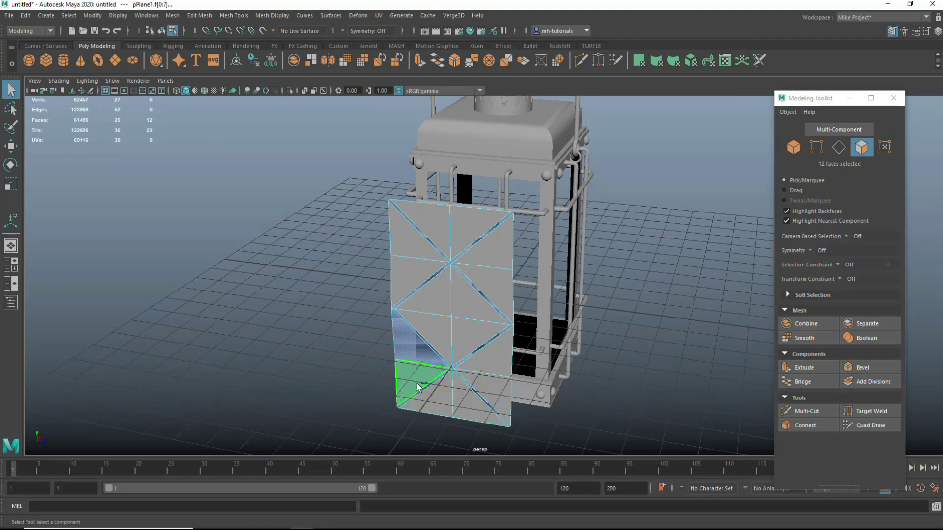
pyautogui.hotkey('ctrl', 'e')
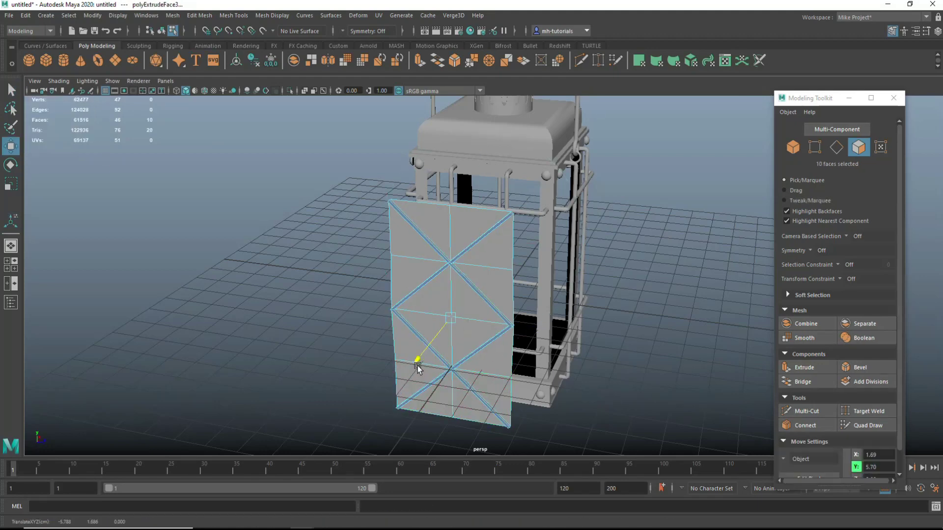
pyautogui.moveTo(474, 228); pyautogui.dragTo(526, 217, button='right')
pyautogui.moveTo(442, 334)
pyautogui.mouseDown(button='middle')
pyautogui.moveTo(467, 302)
pyautogui.moveTo(492, 339)
pyautogui.mouseUp(button='middle')
pyautogui.moveTo(674, 329)
pyautogui.keyDown('alt'); pyautogui.mouseDown()
pyautogui.moveTo(621, 436)
pyautogui.moveTo(608, 408)
pyautogui.mouseUp(); pyautogui.keyUp('alt')
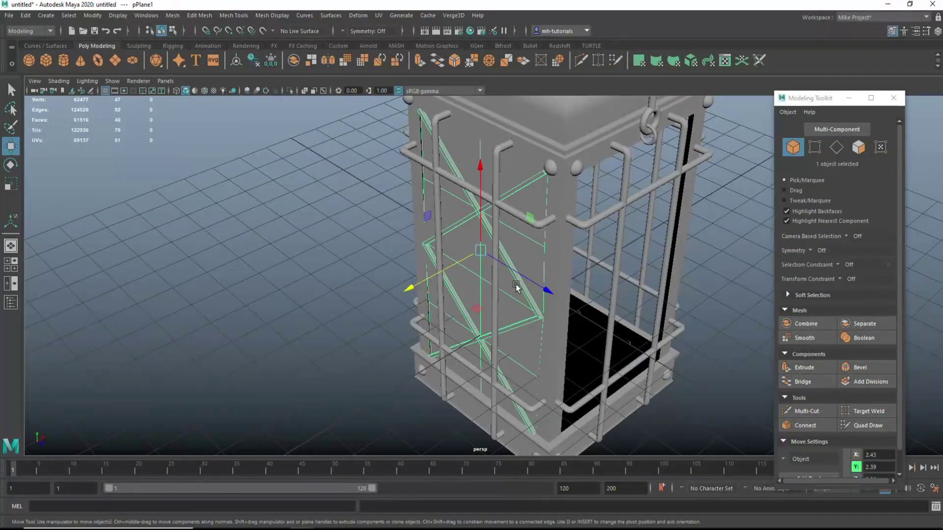
# Reselect the panel in the top view and adjust its pivot point
pyautogui.click(276, 261)
pyautogui.moveTo(276, 260)
pyautogui.keyDown('alt'); pyautogui.mouseDown()
pyautogui.moveTo(458, 252)
pyautogui.moveTo(344, 291)
pyautogui.moveTo(263, 261)
pyautogui.moveTo(50, 303)
pyautogui.mouseUp(); pyautogui.keyUp('alt')
pyautogui.click(11, 264)
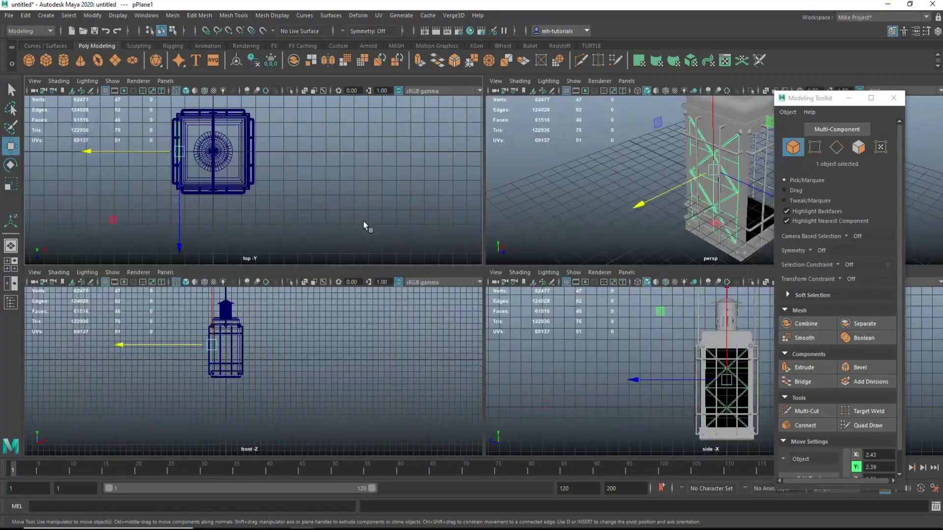
pyautogui.press('space')
pyautogui.press('d')
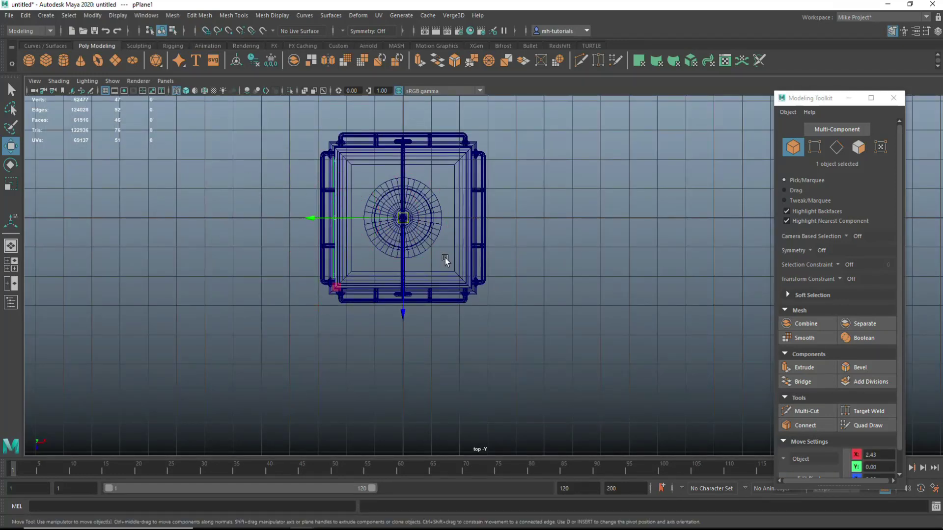
# Duplicate and rotate the panel plane, then orbit the perspective view to check placement
pyautogui.hotkey('ctrl', 'd')
pyautogui.press('e')
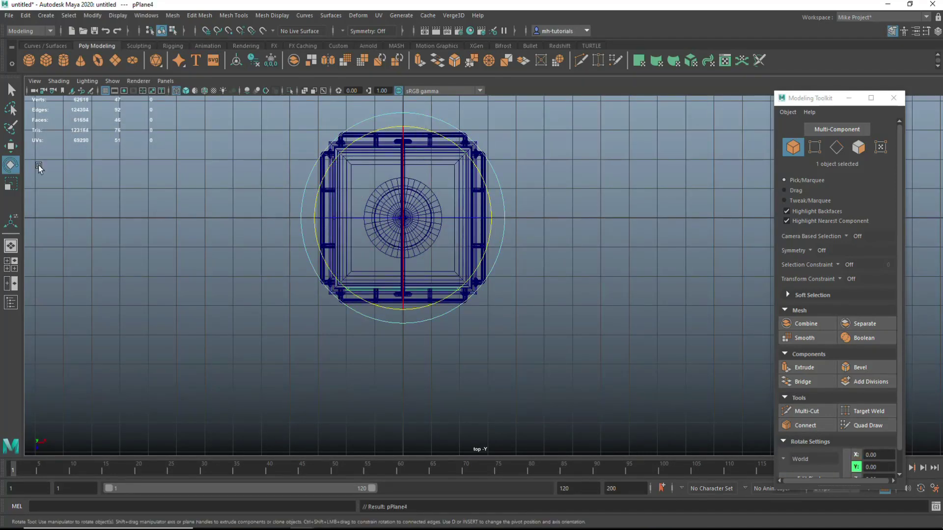
pyautogui.press('space')
pyautogui.click(287, 310)
pyautogui.keyDown('alt'); pyautogui.moveTo(287, 310); pyautogui.dragTo(390, 329); pyautogui.keyUp('alt')
pyautogui.scroll(-3, 566, 393)
pyautogui.click(501, 246)
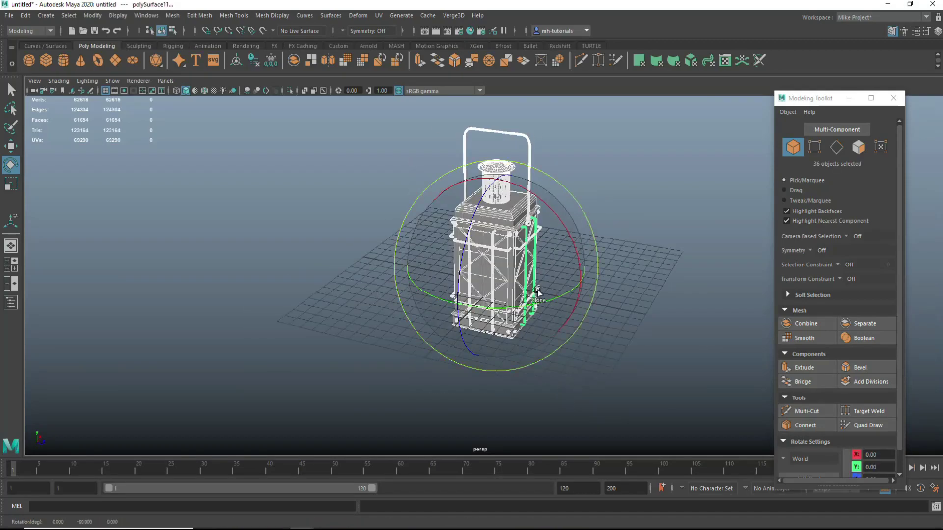
pyautogui.scroll(5, 501, 275)
pyautogui.press('q')
pyautogui.keyDown('alt'); pyautogui.moveTo(501, 275); pyautogui.dragTo(569, 354); pyautogui.keyUp('alt')
# Assign a new green Lambert material to the glass panes
pyautogui.keyDown('shift'); pyautogui.click(627, 371); pyautogui.keyUp('shift')
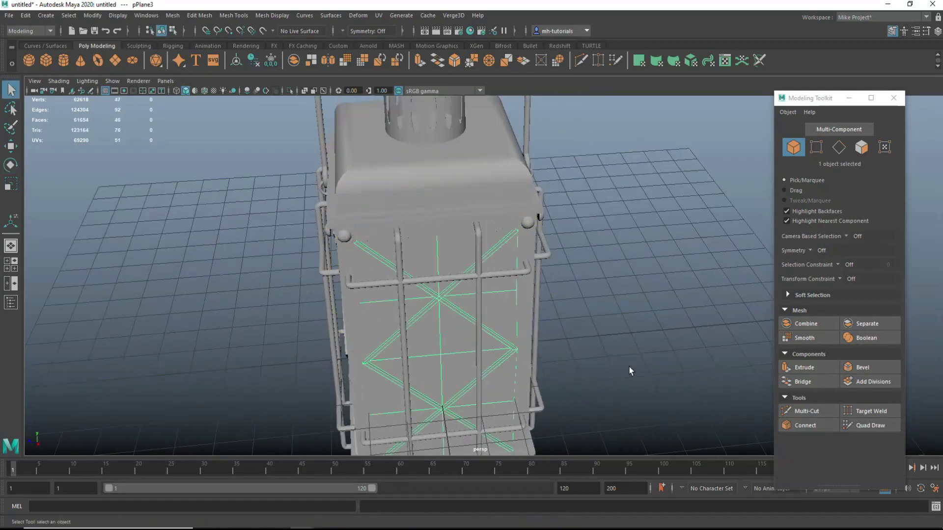
pyautogui.moveTo(628, 371)
pyautogui.keyDown('alt'); pyautogui.mouseDown()
pyautogui.moveTo(506, 316)
pyautogui.moveTo(553, 384)
pyautogui.mouseUp(); pyautogui.keyUp('alt')
pyautogui.scroll(-4, 553, 384)
pyautogui.moveTo(597, 269); pyautogui.dragTo(491, 275, button='right')
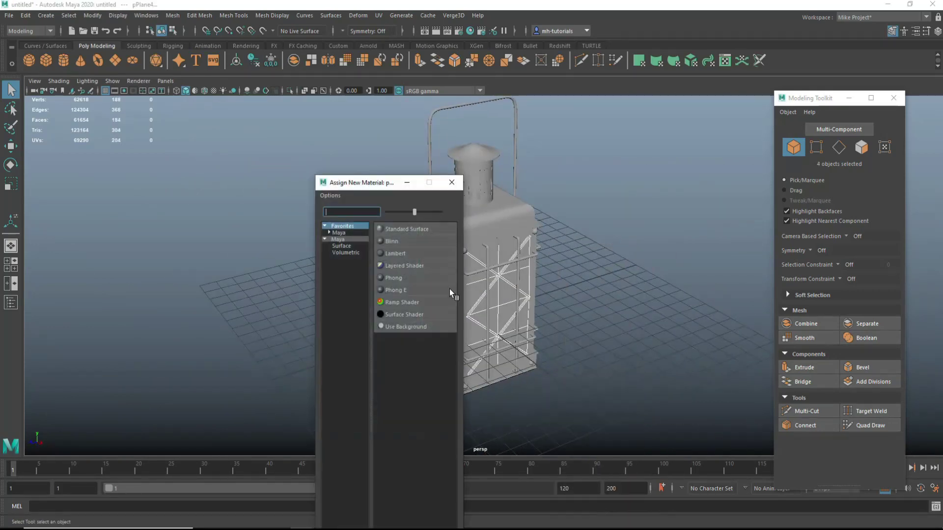
pyautogui.click(449, 289)
pyautogui.click(780, 191)
pyautogui.click(764, 167)
# Select the whole lantern and combine it into one mesh
pyautogui.scroll(-3, 428, 196)
pyautogui.moveTo(379, 143); pyautogui.dragTo(555, 363)
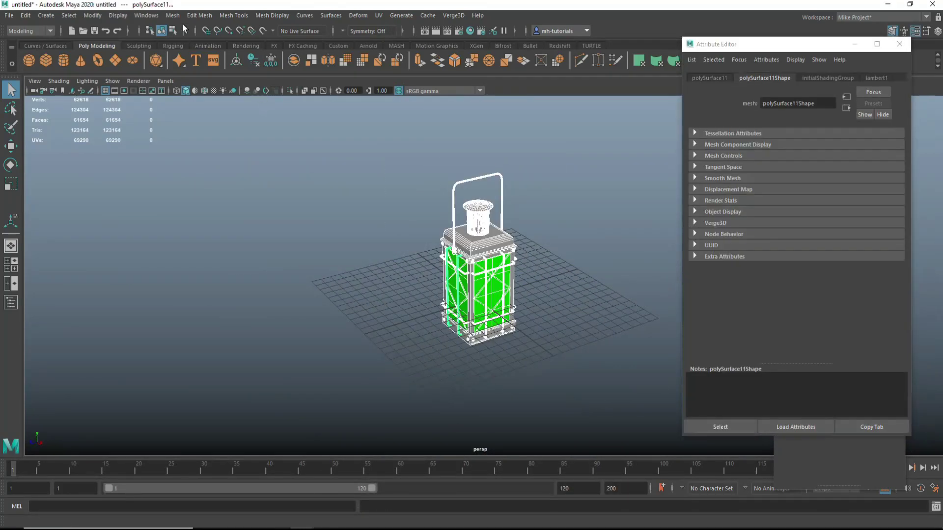
pyautogui.click(173, 16)
pyautogui.click(191, 52)
# Export the selected lantern as an FBX file
pyautogui.click(13, 16)
pyautogui.click(64, 149)
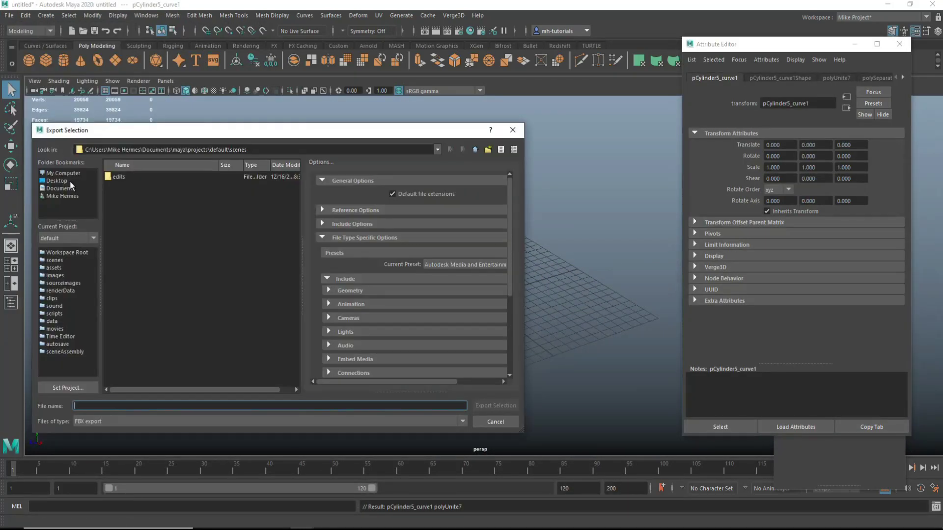
pyautogui.click(496, 406)
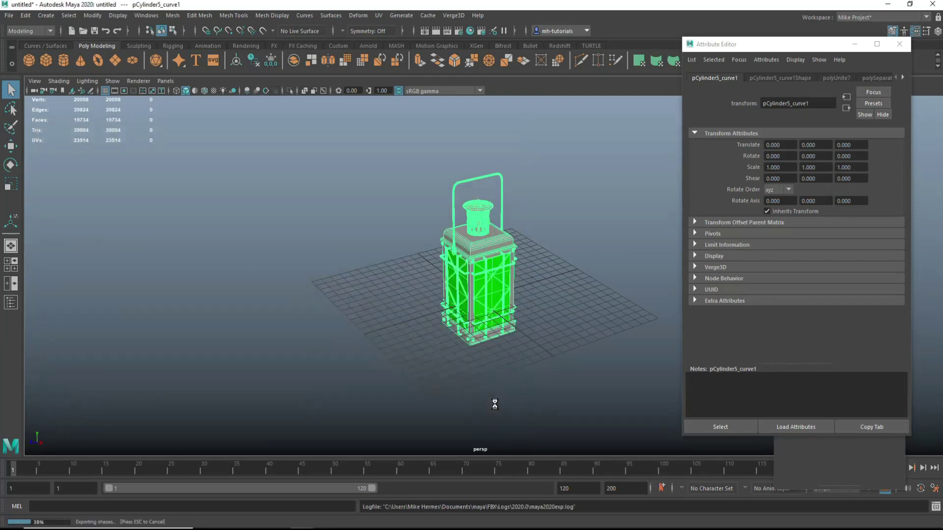
# Launch KeyShot 10 from the system search
pyautogui.press('super')
pyautogui.write('key')
pyautogui.click(109, 274)
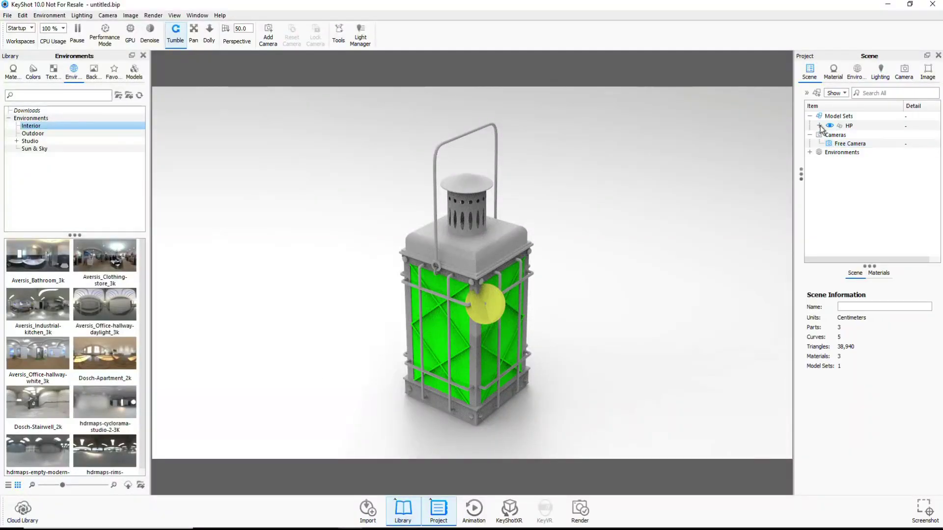
# Expand RootNode, hide pCylinder5 and show the Materials library
pyautogui.click(830, 136)
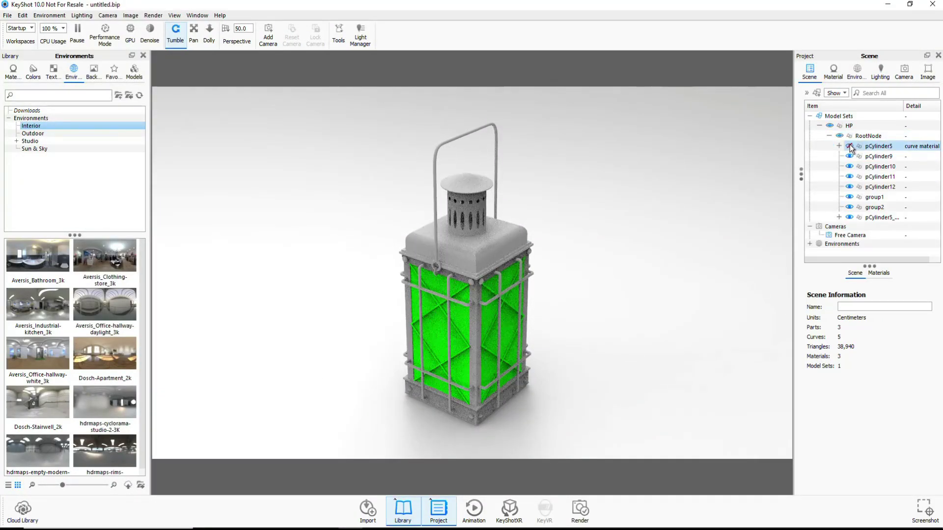
pyautogui.click(850, 146)
pyautogui.moveTo(675, 266); pyautogui.dragTo(581, 290)
pyautogui.click(12, 72)
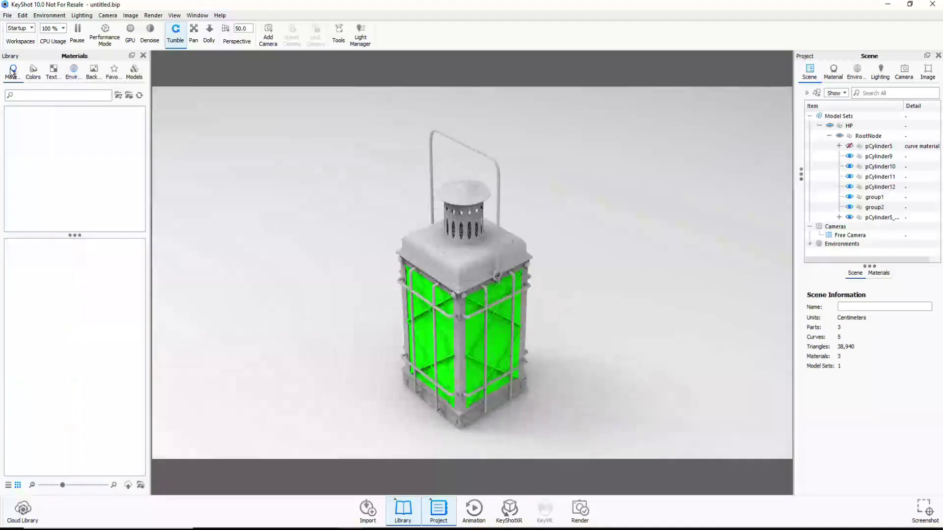
# Apply Smokey frosted glass to the green panes
pyautogui.click(55, 210)
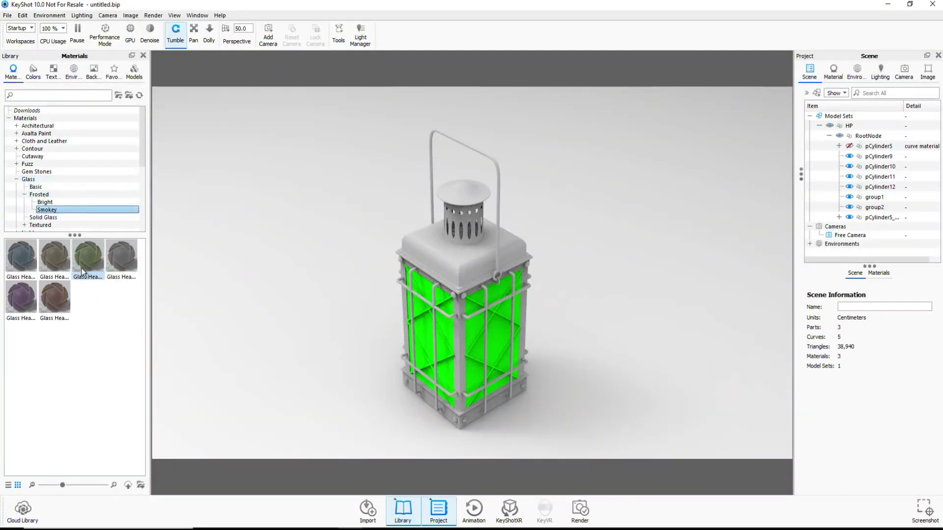
pyautogui.moveTo(55, 255); pyautogui.dragTo(432, 384)
pyautogui.scroll(-3, 59, 167)
# Apply Copper Rough from the metal materials to the lantern frame
pyautogui.click(37, 188)
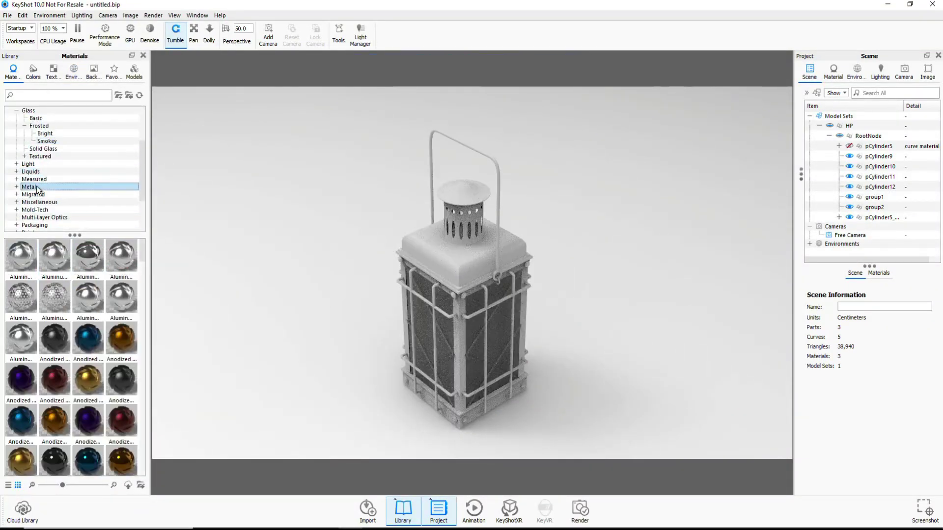
pyautogui.click(24, 217)
pyautogui.scroll(-2, 39, 202)
pyautogui.click(50, 180)
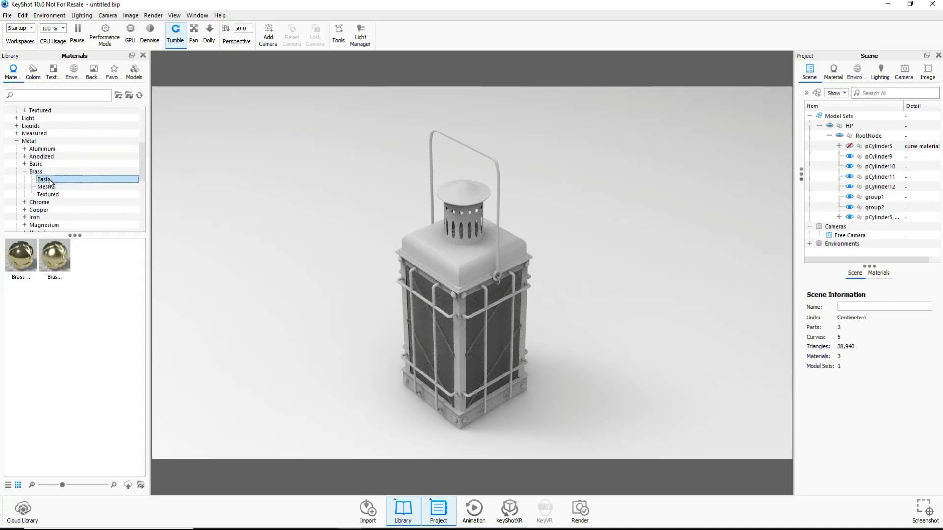
pyautogui.click(38, 210)
pyautogui.moveTo(122, 255); pyautogui.dragTo(464, 268)
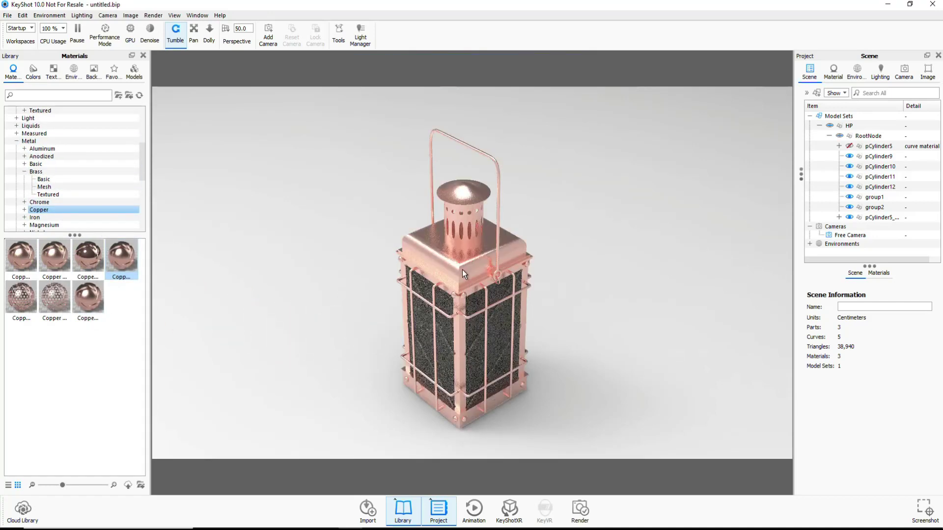
# Add a Brushed (Radial) colour texture to the copper with red as Color 2
pyautogui.doubleClick(461, 270)
pyautogui.click(872, 140)
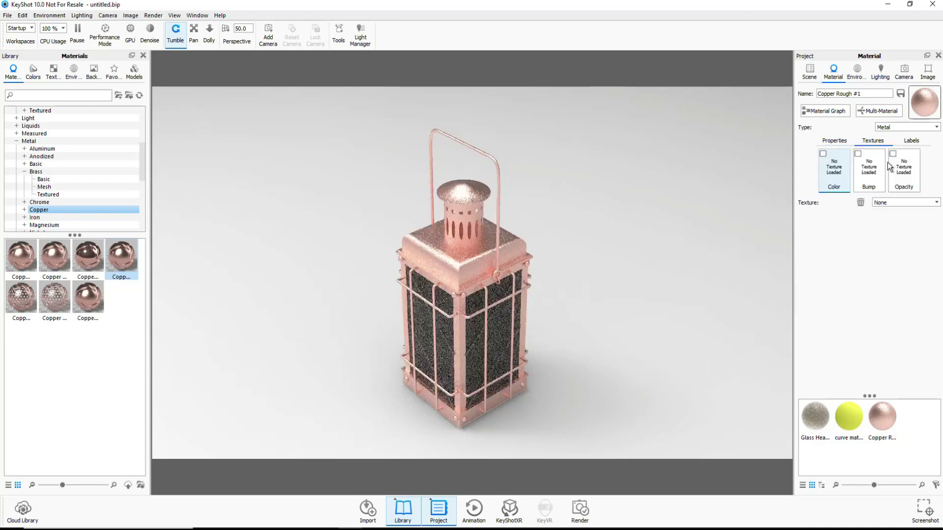
pyautogui.click(911, 204)
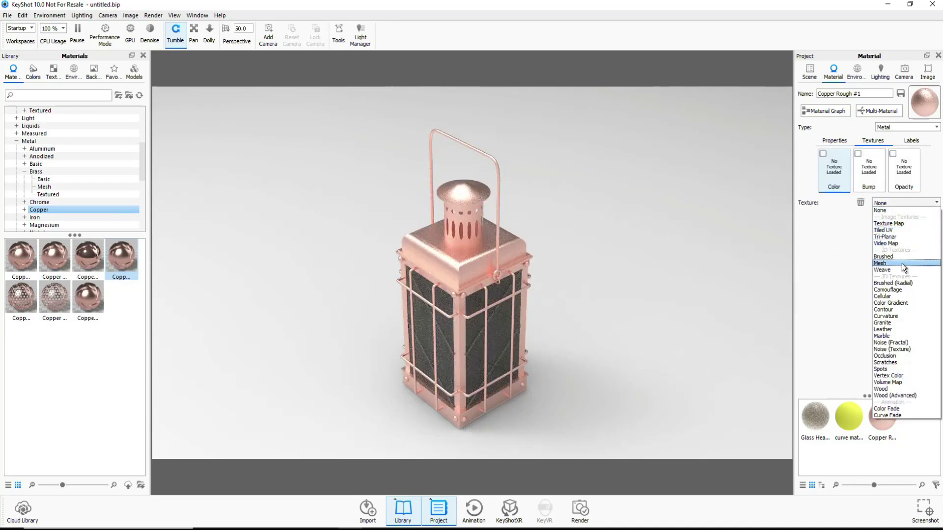
pyautogui.click(901, 269)
pyautogui.click(924, 301)
pyautogui.click(903, 211)
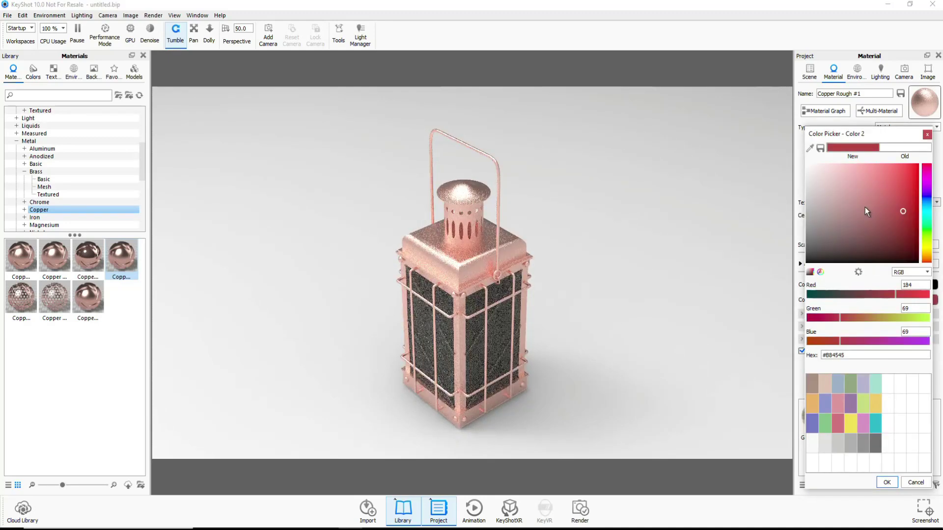
pyautogui.click(887, 483)
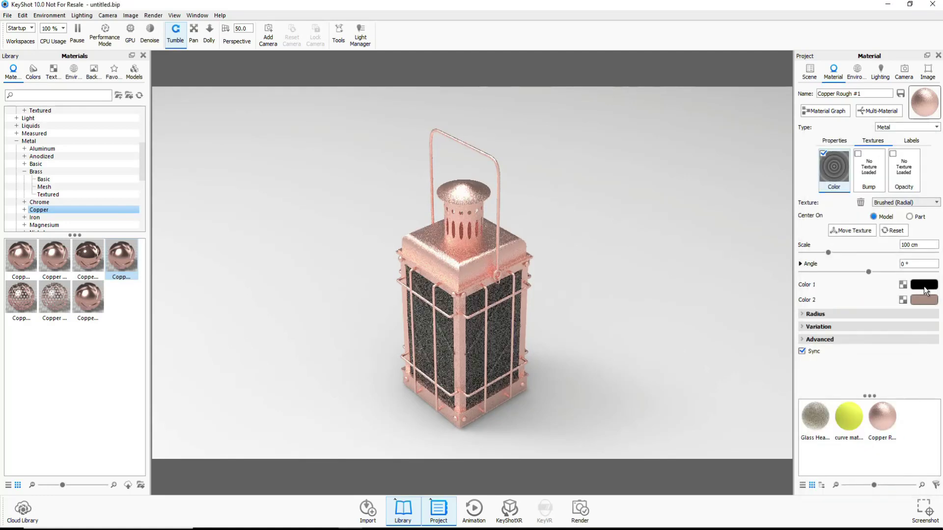
# Set Color 1 grey, angular noise 0.542, scale 361.5 cm, and enable Anodized film
pyautogui.click(923, 284)
pyautogui.click(827, 469)
pyautogui.click(862, 508)
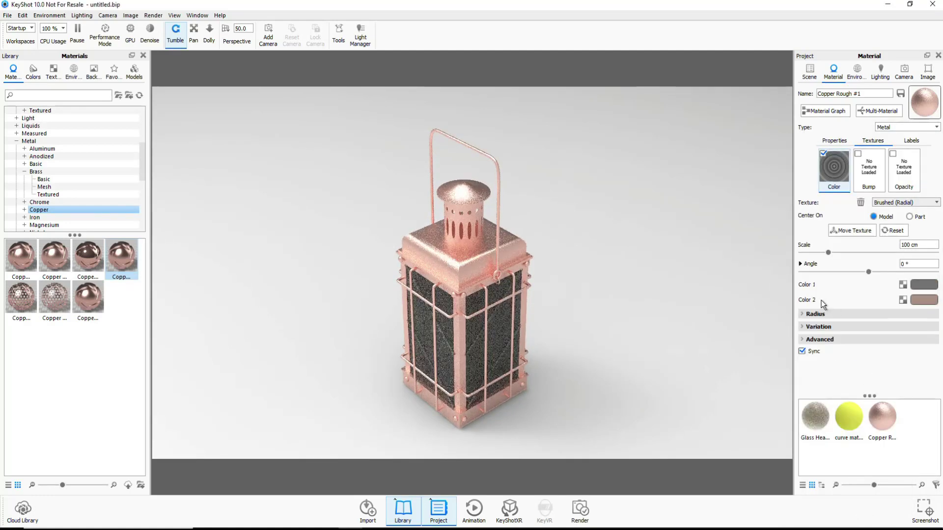
pyautogui.click(819, 327)
pyautogui.moveTo(874, 360); pyautogui.dragTo(874, 360)
pyautogui.moveTo(827, 252); pyautogui.dragTo(894, 253)
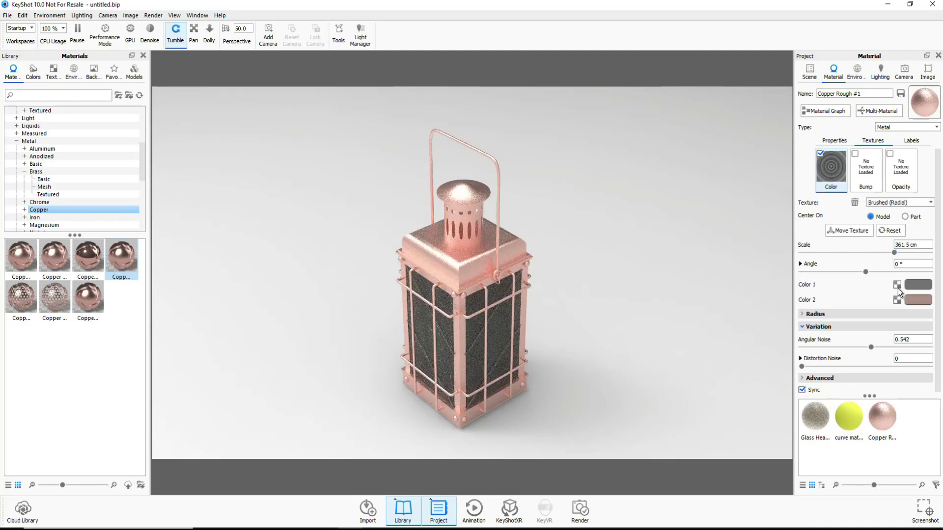
pyautogui.click(835, 141)
pyautogui.click(813, 226)
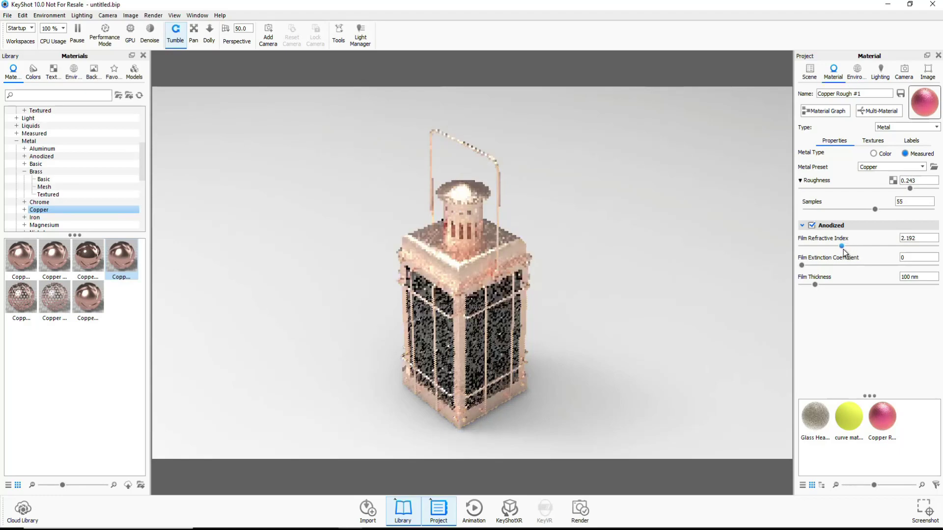
# Set the anodized film refractive index to 2.264, increase thickness, extinction coefficient 0.02
pyautogui.click(845, 246)
pyautogui.click(846, 285)
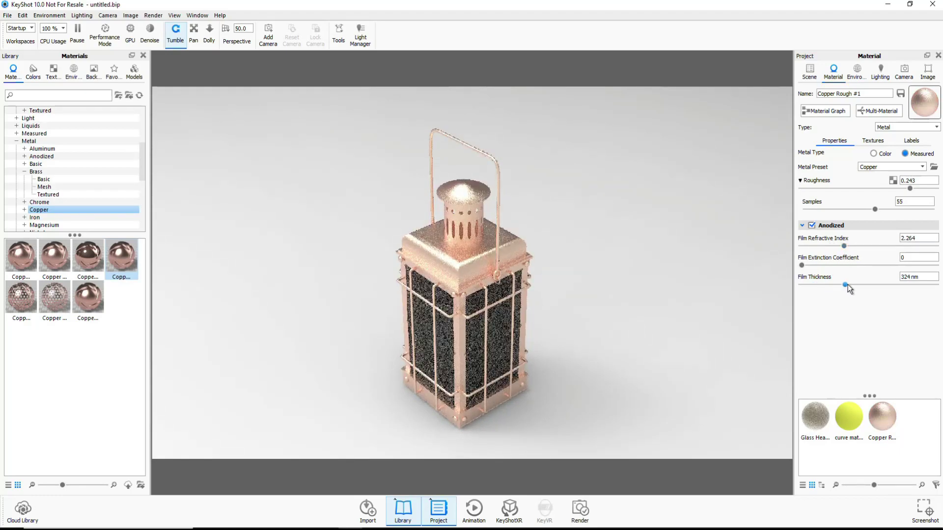
pyautogui.doubleClick(928, 256)
pyautogui.write('0.02')
pyautogui.press('Return')
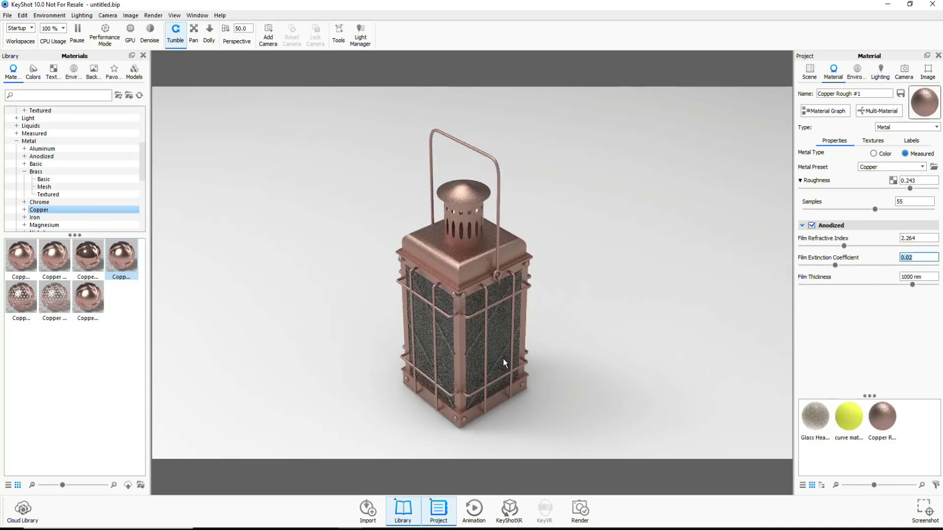
# Apply the Dosch-Apartment environment and a white vignette backplate behind the lantern
pyautogui.click(74, 71)
pyautogui.moveTo(88, 348); pyautogui.dragTo(269, 404)
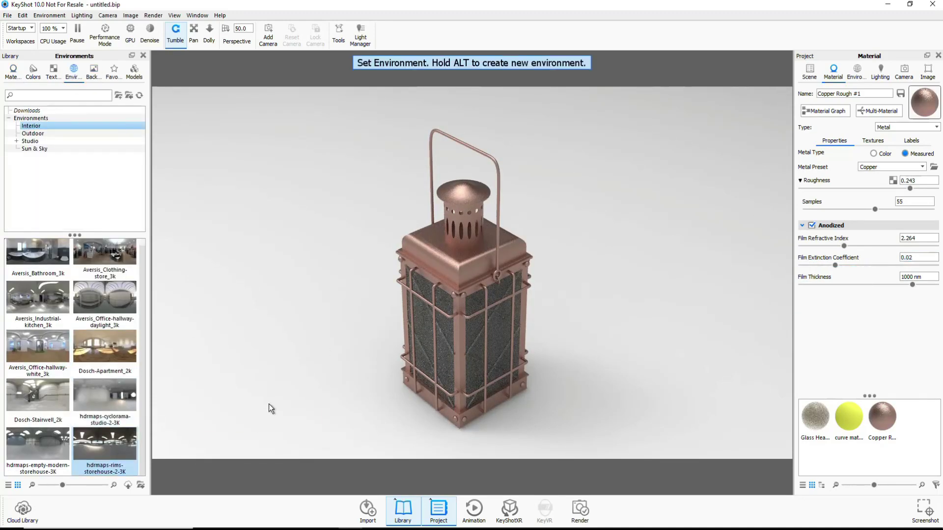
pyautogui.click(94, 71)
pyautogui.moveTo(104, 349)
pyautogui.mouseDown()
pyautogui.moveTo(282, 356)
pyautogui.moveTo(357, 381)
pyautogui.moveTo(323, 324)
pyautogui.mouseUp()
# Apply textured glass from the frosted glass materials to the lantern panels and toggle caustics
pyautogui.click(13, 71)
pyautogui.scroll(5, 47, 149)
pyautogui.click(36, 187)
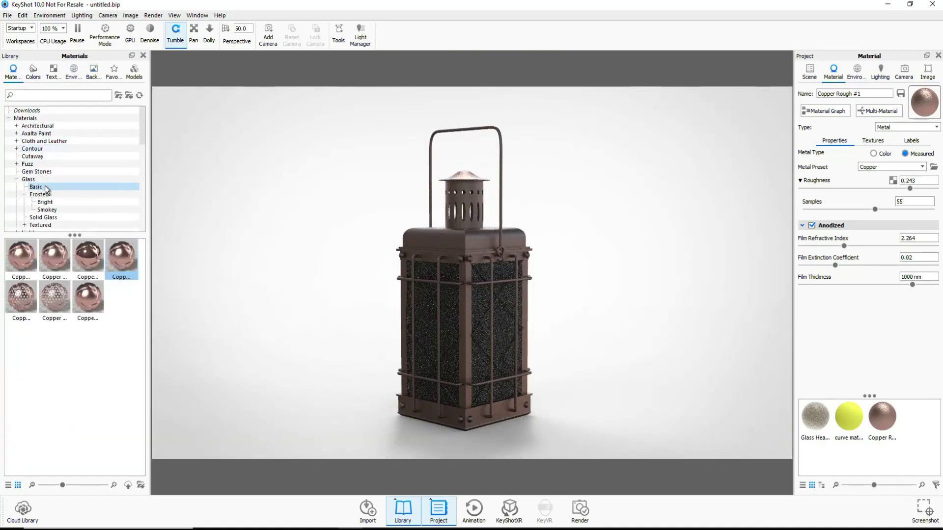
pyautogui.click(39, 195)
pyautogui.click(53, 217)
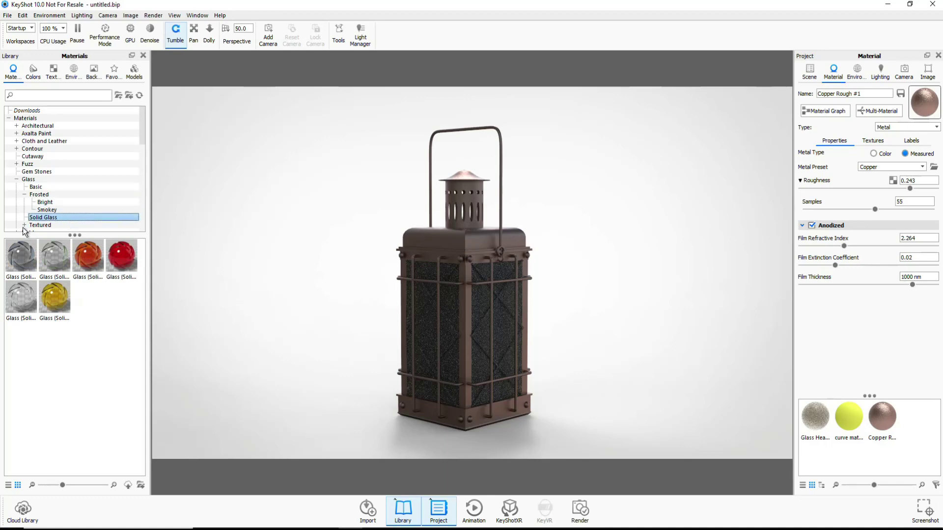
pyautogui.moveTo(21, 338); pyautogui.dragTo(431, 336)
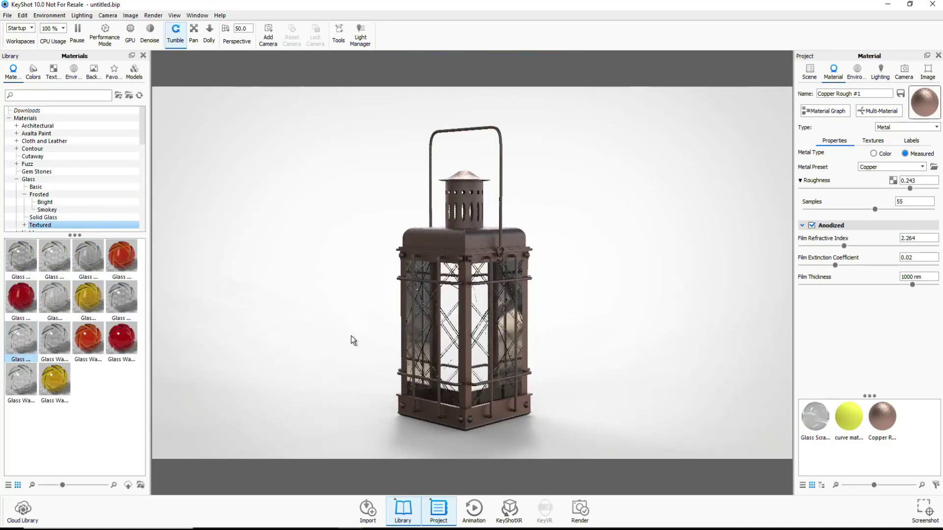
pyautogui.click(81, 16)
pyautogui.click(98, 132)
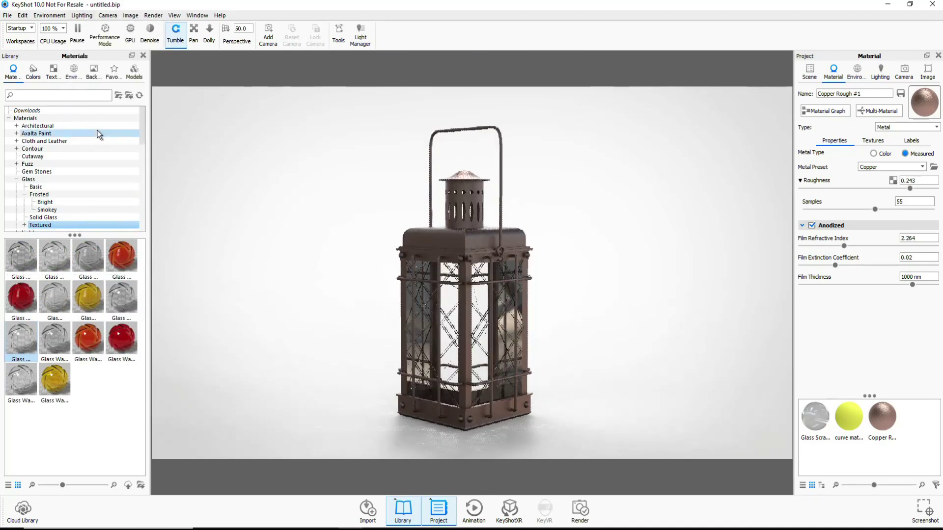
# Try area light and yellow emissive materials on the glass, then undo the yellow emissive
pyautogui.scroll(-1, 73, 202)
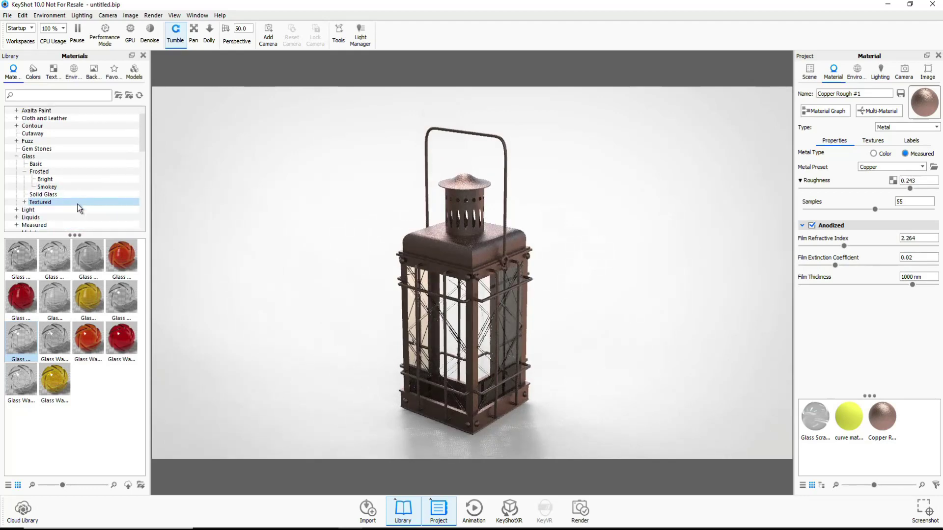
pyautogui.click(16, 209)
pyautogui.click(44, 225)
pyautogui.moveTo(96, 266); pyautogui.dragTo(432, 333)
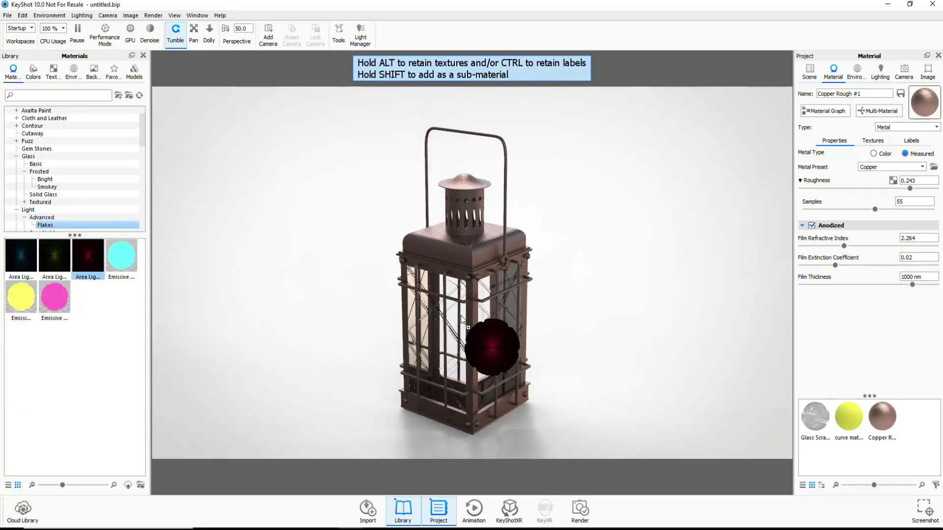
pyautogui.moveTo(21, 297); pyautogui.dragTo(457, 315)
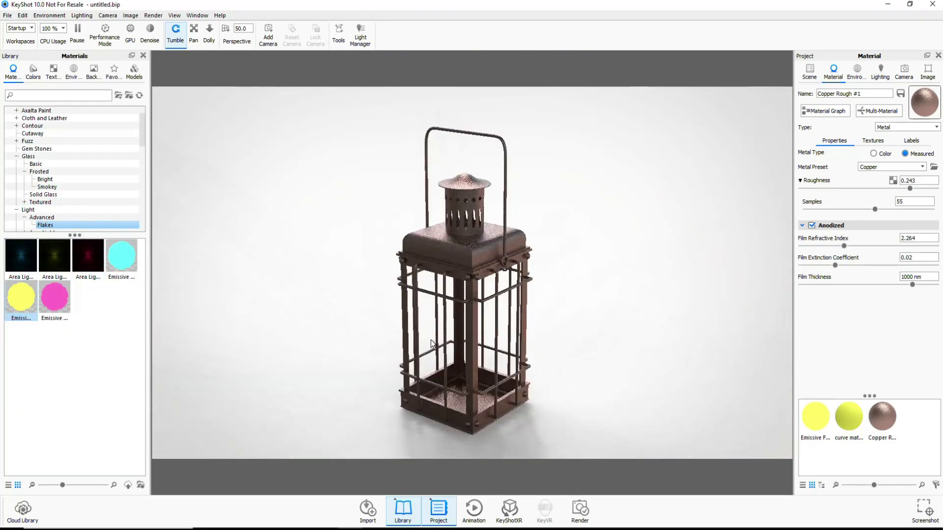
pyautogui.hotkey('ctrl', 'z')
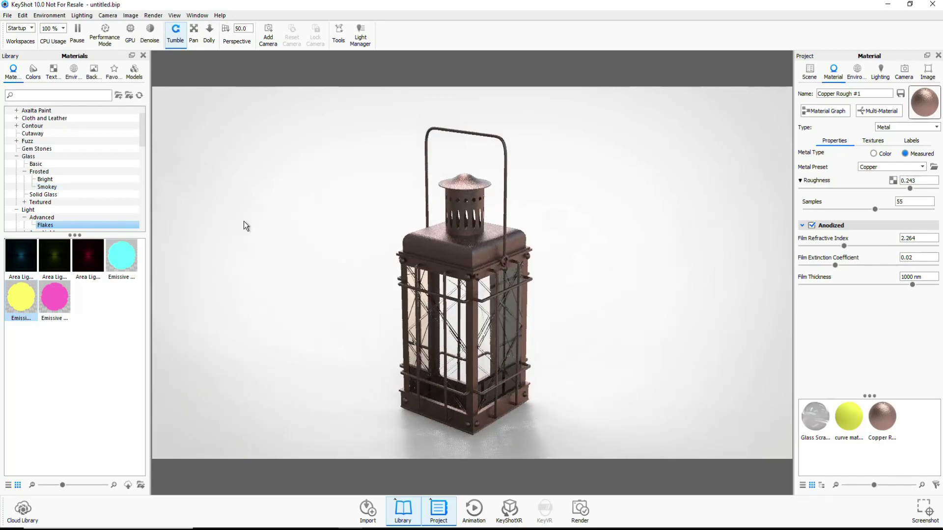
pyautogui.moveTo(325, 293); pyautogui.dragTo(569, 290)
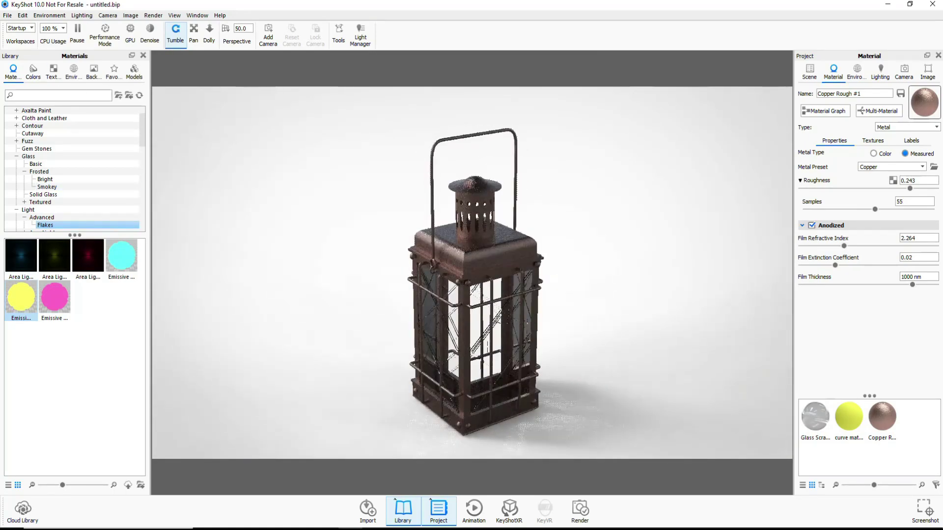
# Check the Hagrid reference images in the HP folder on the Desktop
pyautogui.press('super+e')
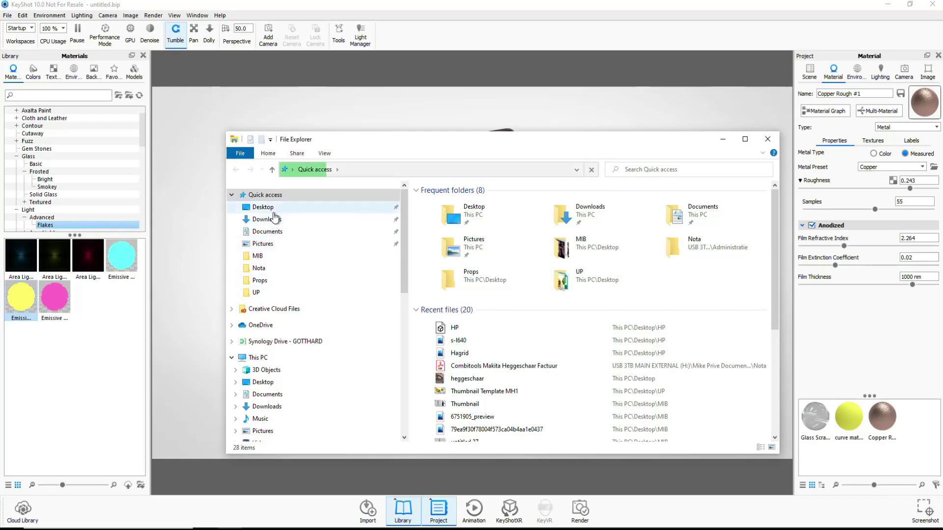
pyautogui.click(263, 207)
pyautogui.scroll(-5, 582, 370)
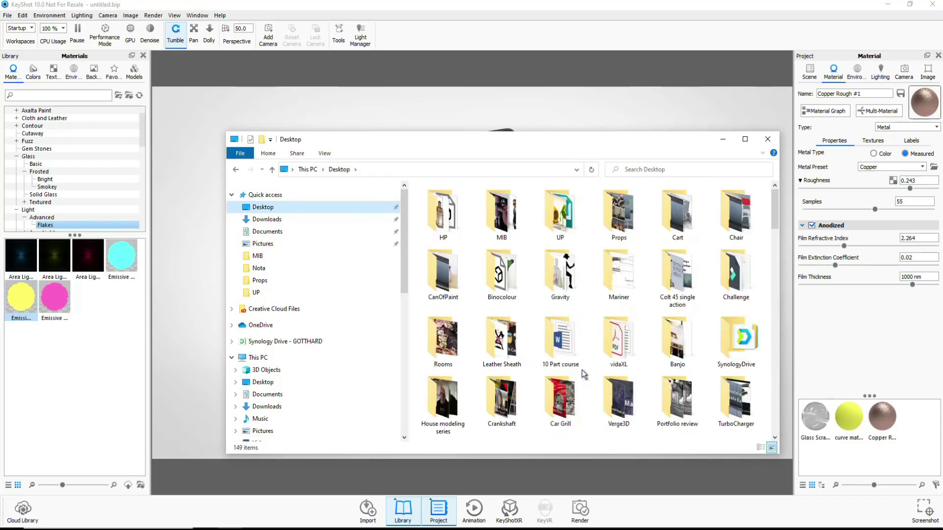
pyautogui.click(676, 170)
pyautogui.write('hp')
pyautogui.click(643, 197)
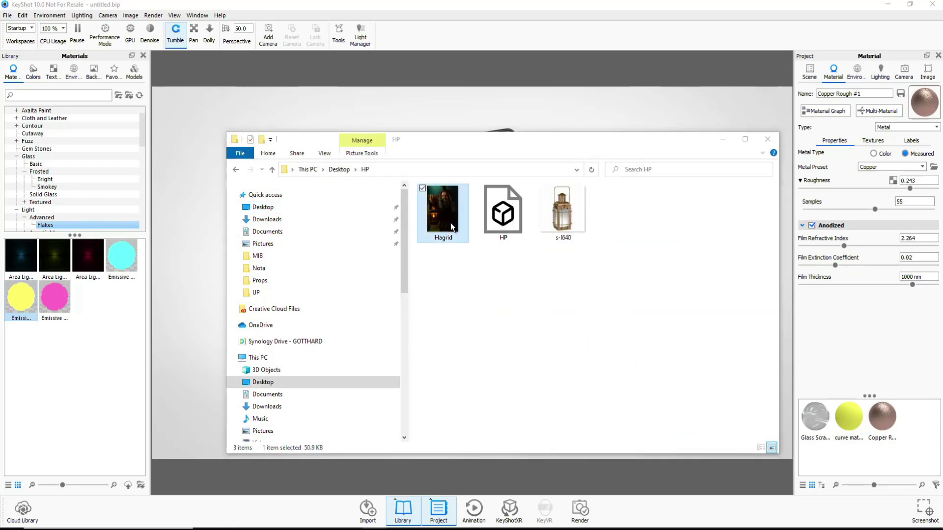
pyautogui.click(768, 139)
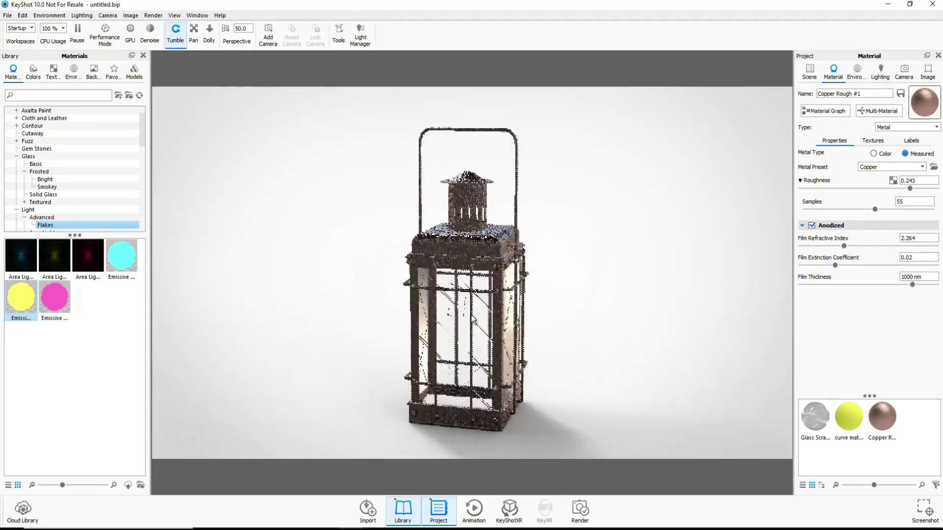
# Switch the lantern metal's preset from Copper to Nickel after briefly trying Brass (70/30)
pyautogui.click(85, 16)
pyautogui.click(89, 59)
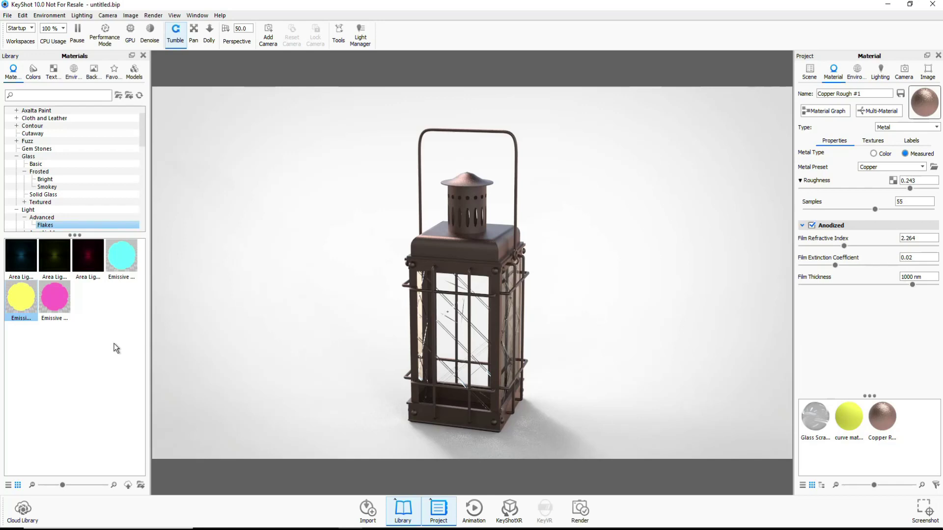
pyautogui.click(887, 169)
pyautogui.click(877, 181)
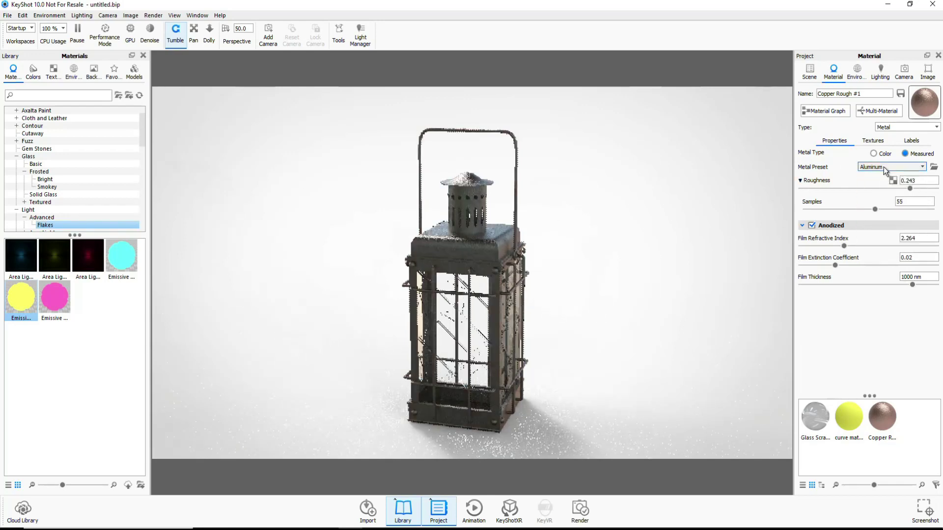
pyautogui.click(887, 168)
pyautogui.click(877, 182)
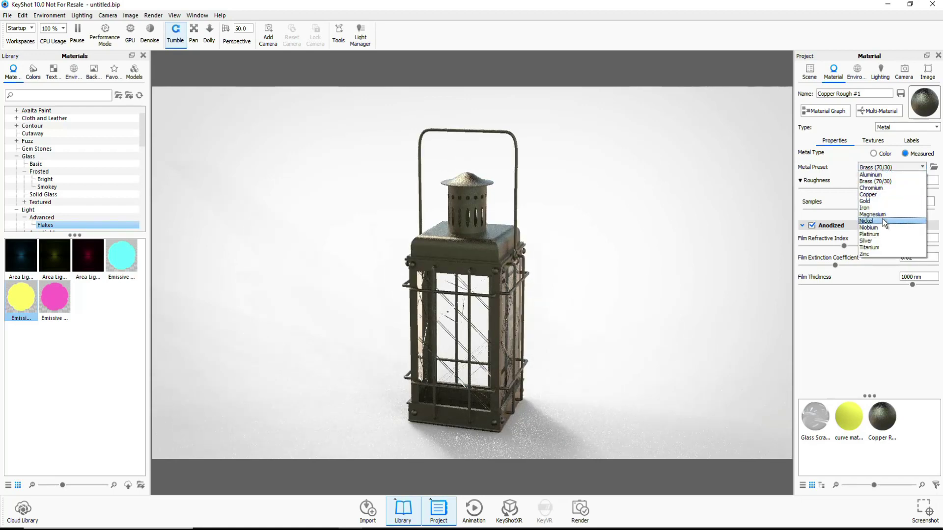
pyautogui.click(884, 221)
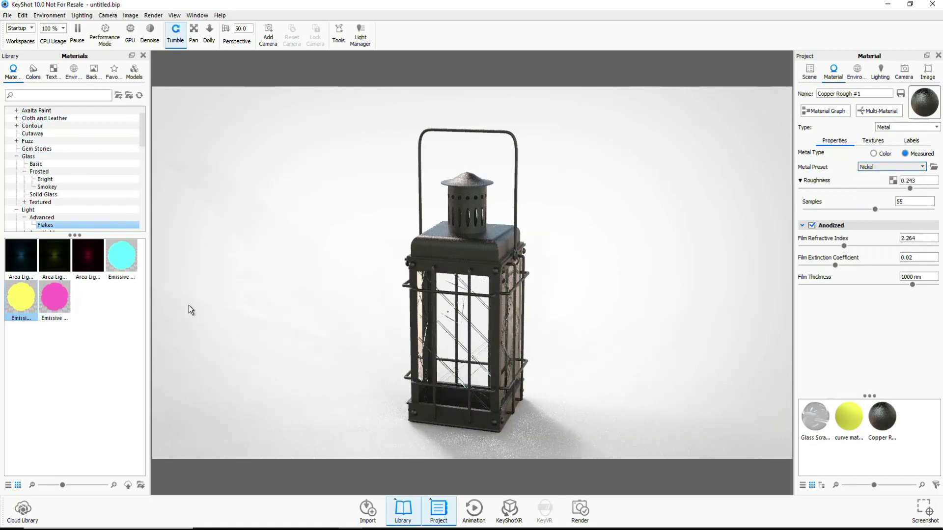
pyautogui.scroll(2, 295, 300)
pyautogui.click(49, 16)
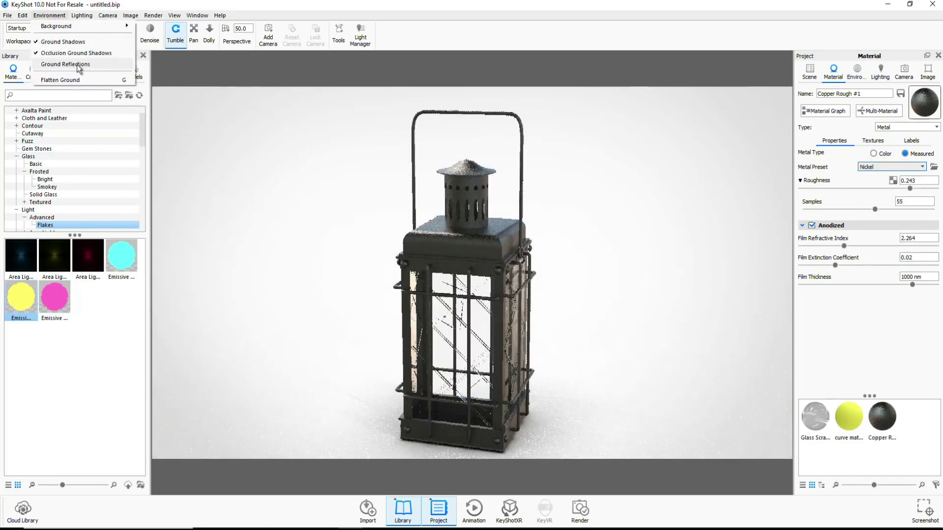
# Enable ground reflections and caustics, with 51 ray bounces and 40 GI bounces
pyautogui.click(78, 65)
pyautogui.scroll(-2, 281, 258)
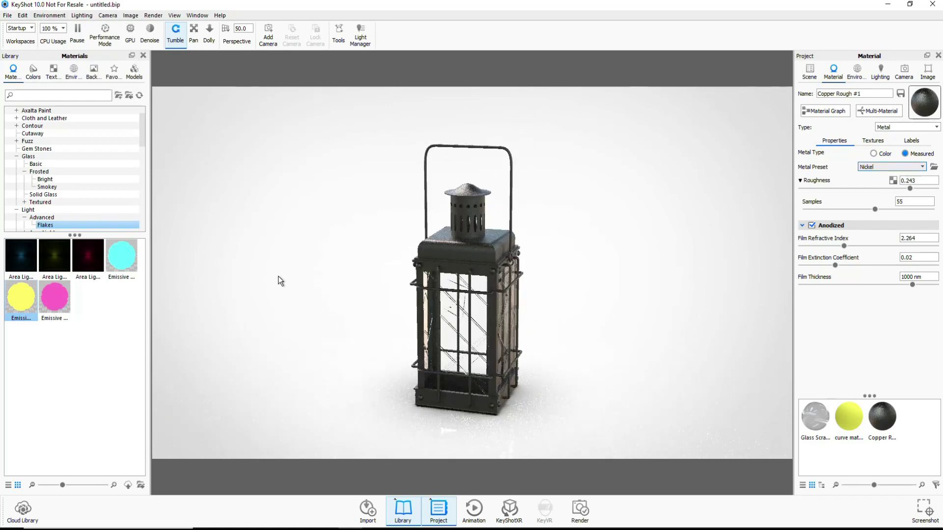
pyautogui.scroll(2, 295, 319)
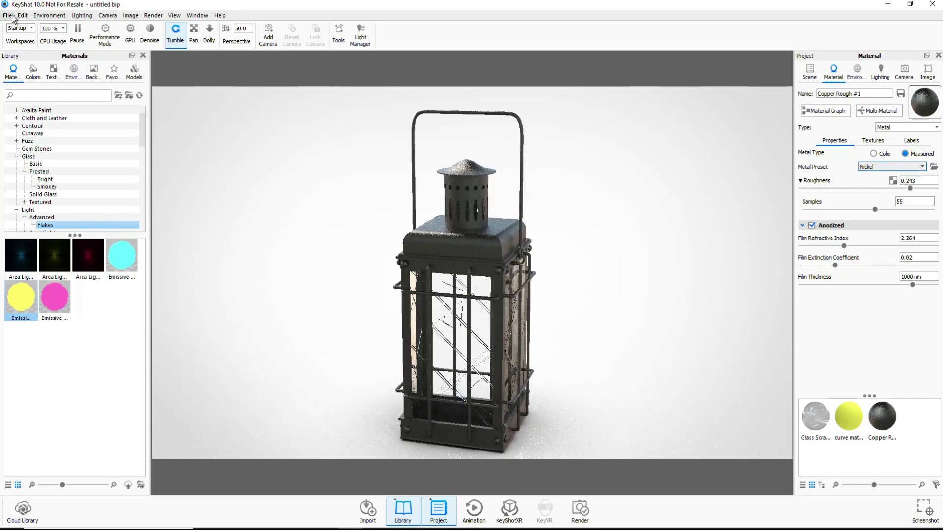
pyautogui.click(880, 72)
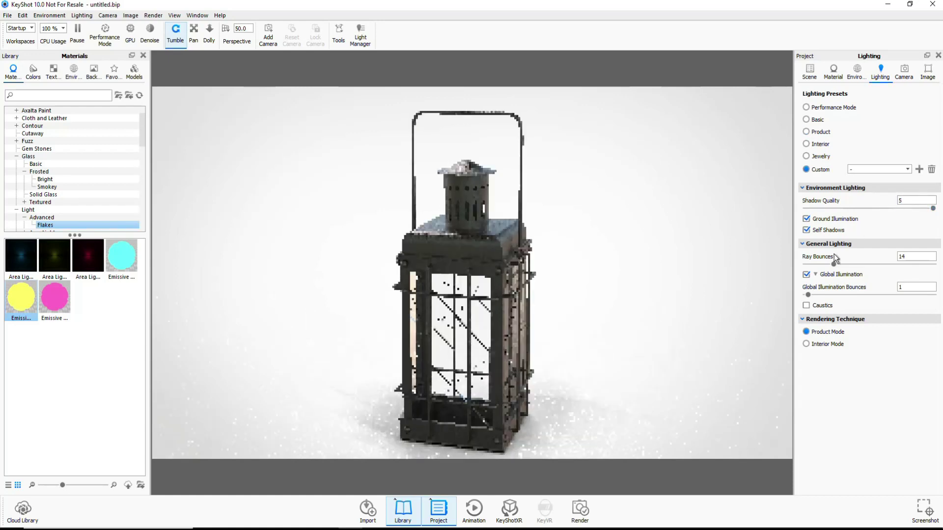
pyautogui.moveTo(834, 263); pyautogui.dragTo(908, 265)
pyautogui.click(806, 306)
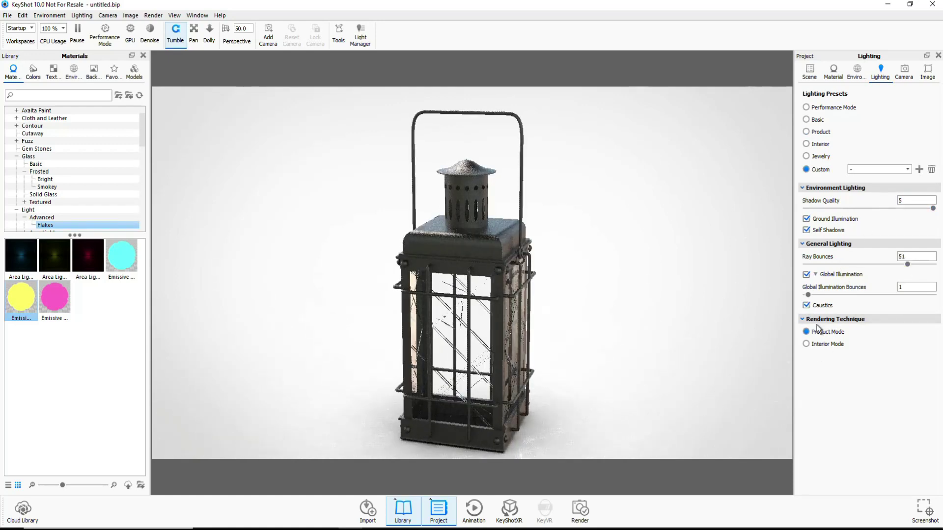
pyautogui.moveTo(808, 295); pyautogui.dragTo(885, 294)
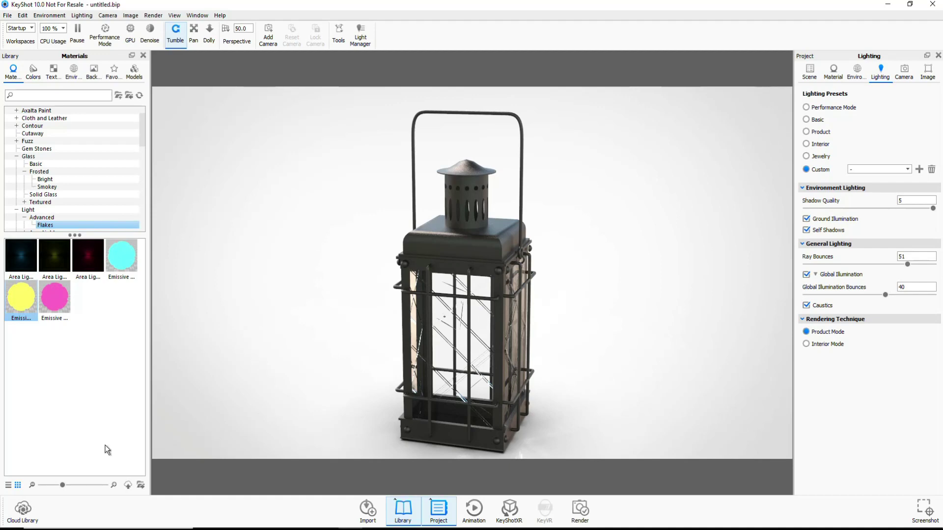
# Set HDRI brightness 1.594 and contrast 1.666, and lower the film refractive index to 1.764
pyautogui.click(857, 71)
pyautogui.moveTo(870, 269)
pyautogui.mouseDown()
pyautogui.moveTo(903, 270)
pyautogui.moveTo(907, 289)
pyautogui.mouseUp()
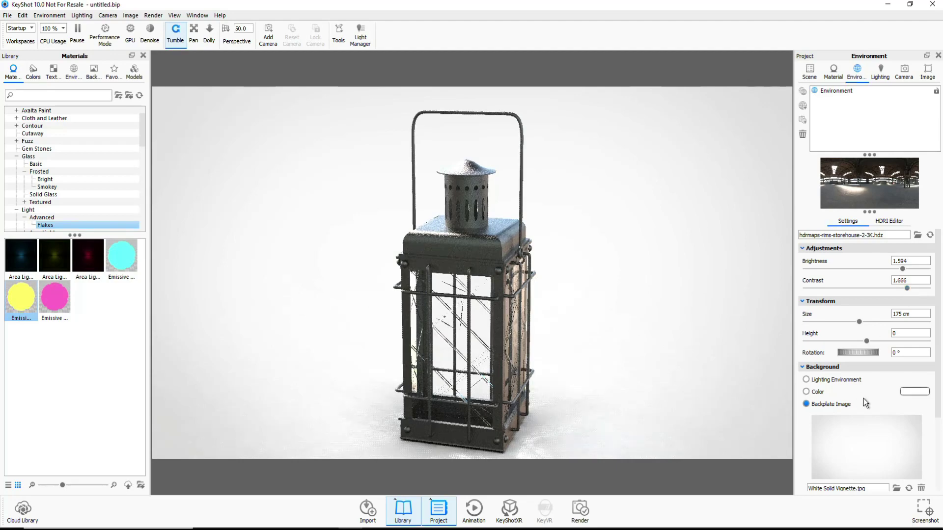
pyautogui.moveTo(857, 352); pyautogui.dragTo(885, 356)
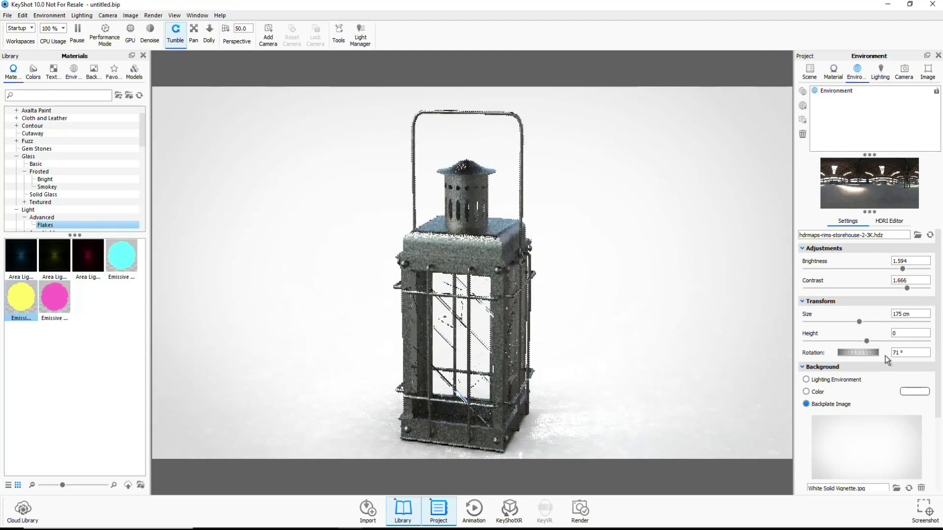
pyautogui.doubleClick(481, 253)
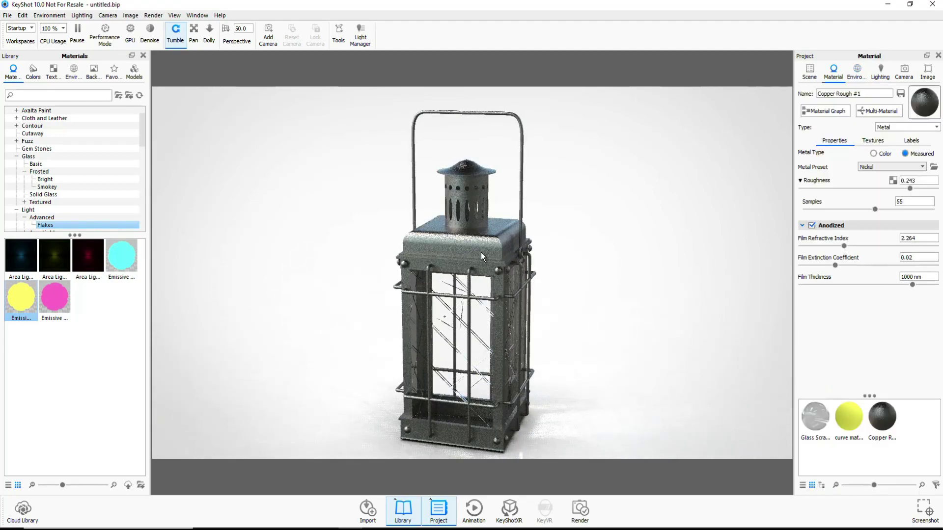
pyautogui.moveTo(845, 246); pyautogui.dragTo(829, 247)
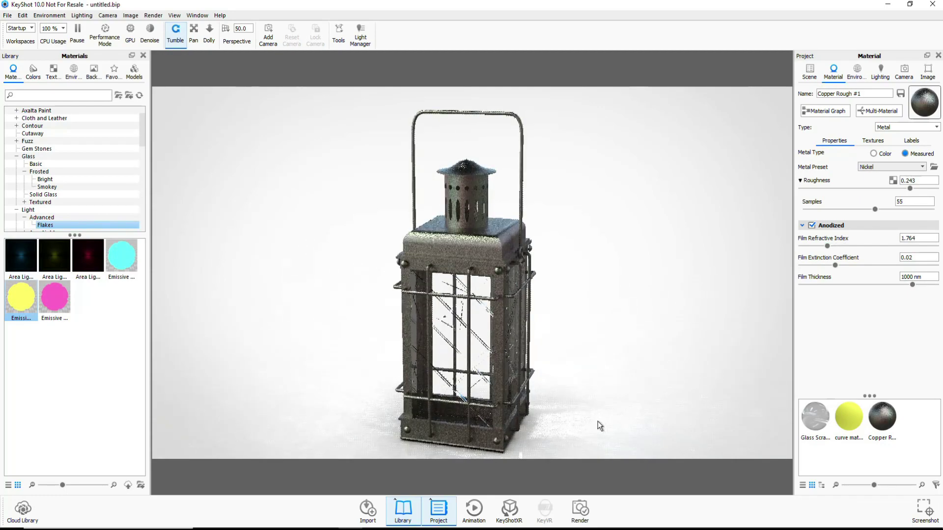
pyautogui.click(153, 15)
pyautogui.click(177, 136)
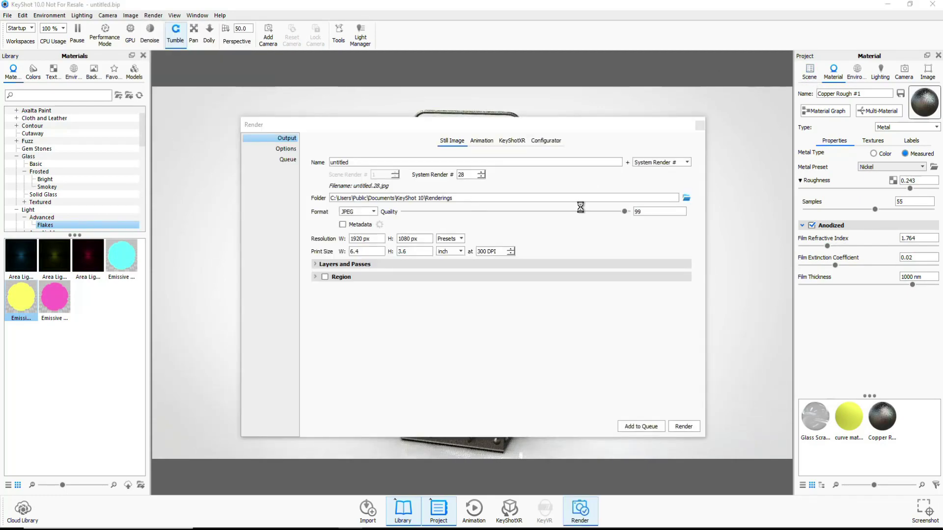
# Set the output folder to Desktop\HP and start the 1920×1080 JPEG render named render
pyautogui.click(682, 200)
pyautogui.click(40, 77)
pyautogui.doubleClick(403, 329)
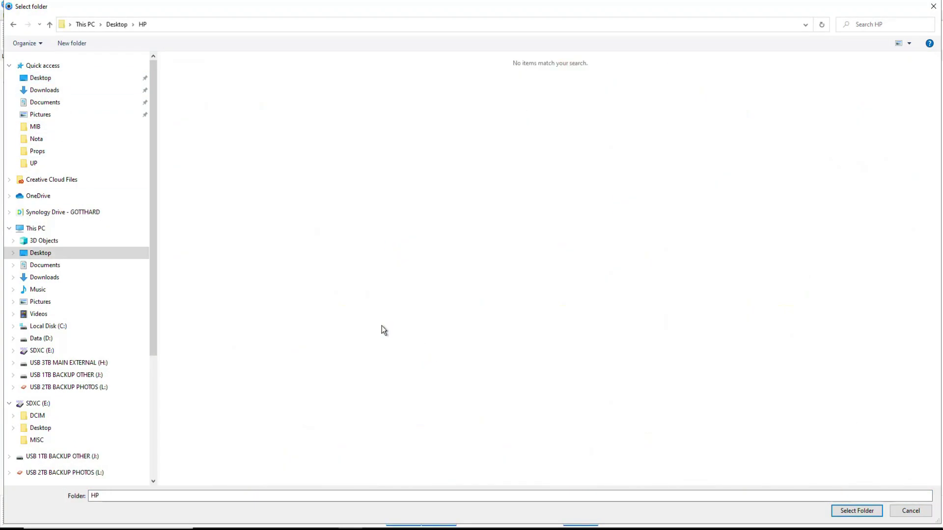
pyautogui.click(859, 511)
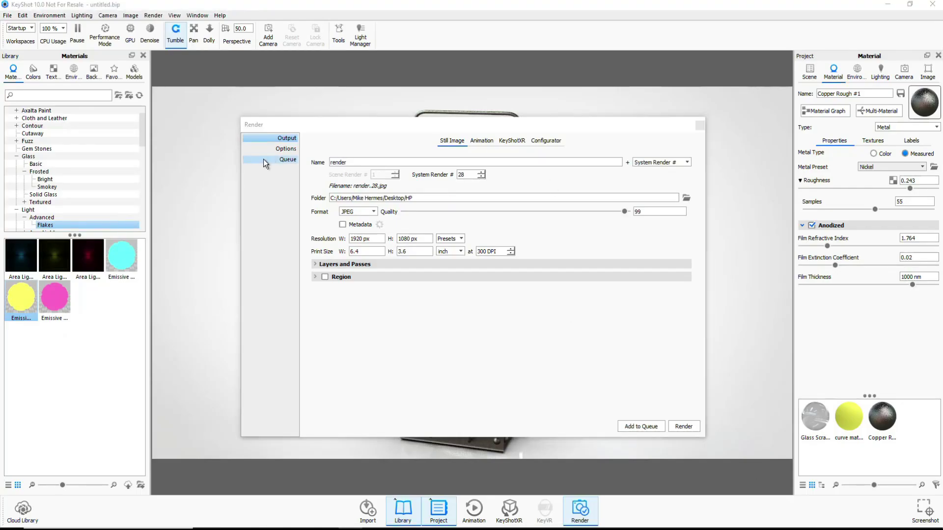
pyautogui.click(683, 427)
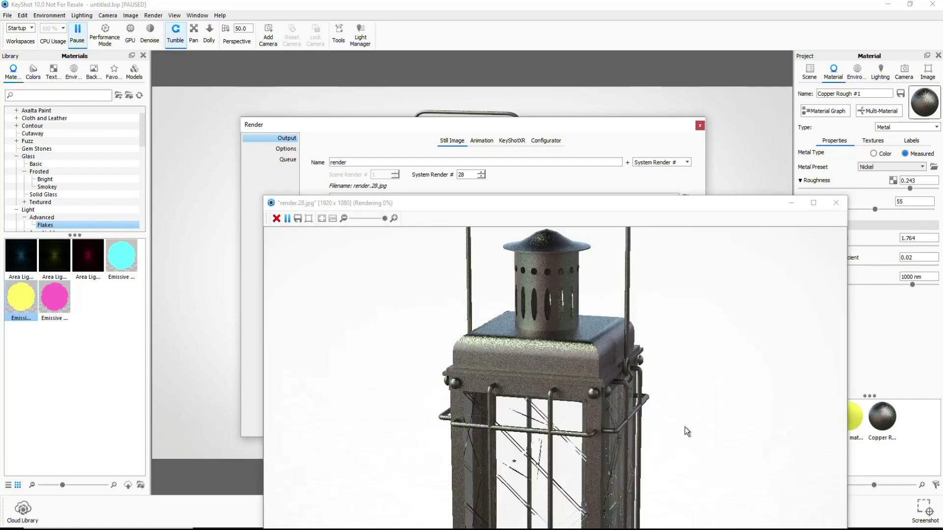